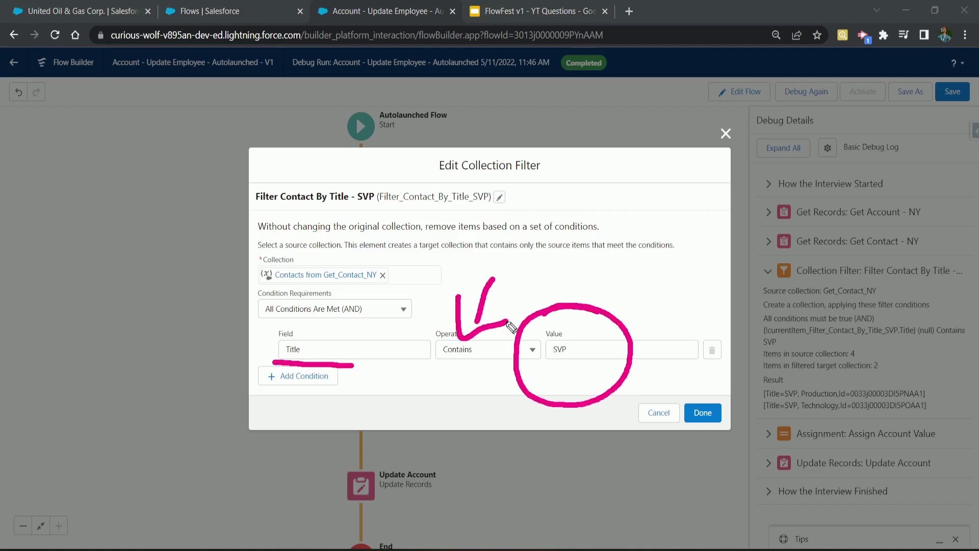
Step: Sign up as a Participant on the FlowFest form with 'I'm going to win' in the Email field
{"action": "left_click_drag", "start_coordinate": [356, 422], "coordinate": [460, 365]}
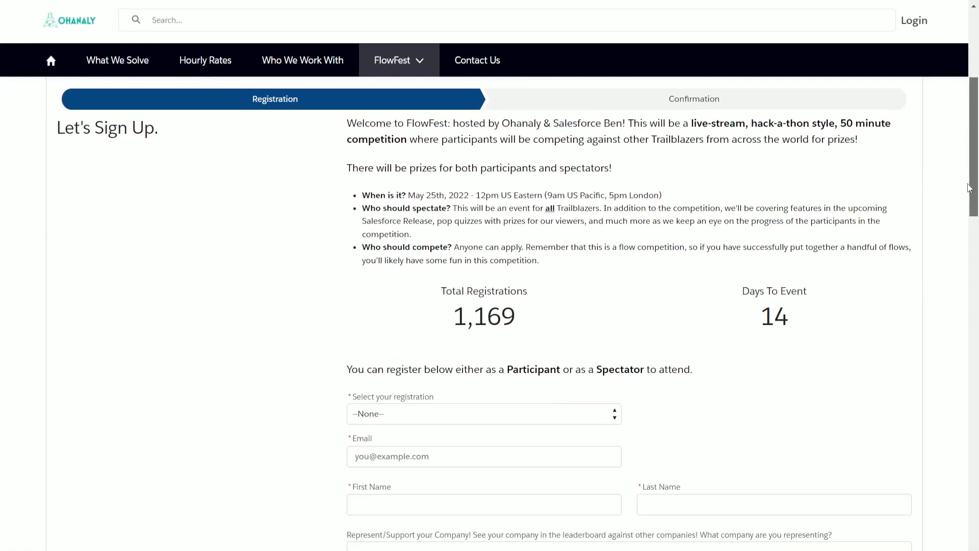
{"action": "scroll", "coordinate": [356, 413], "scroll_direction": "down", "scroll_amount": 3}
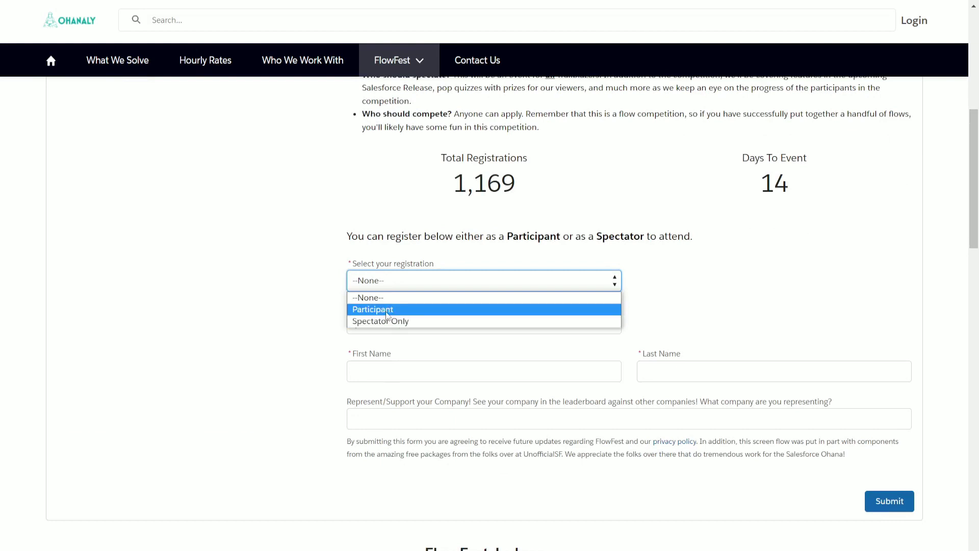
{"action": "left_click", "coordinate": [387, 310]}
{"action": "left_click", "coordinate": [394, 323]}
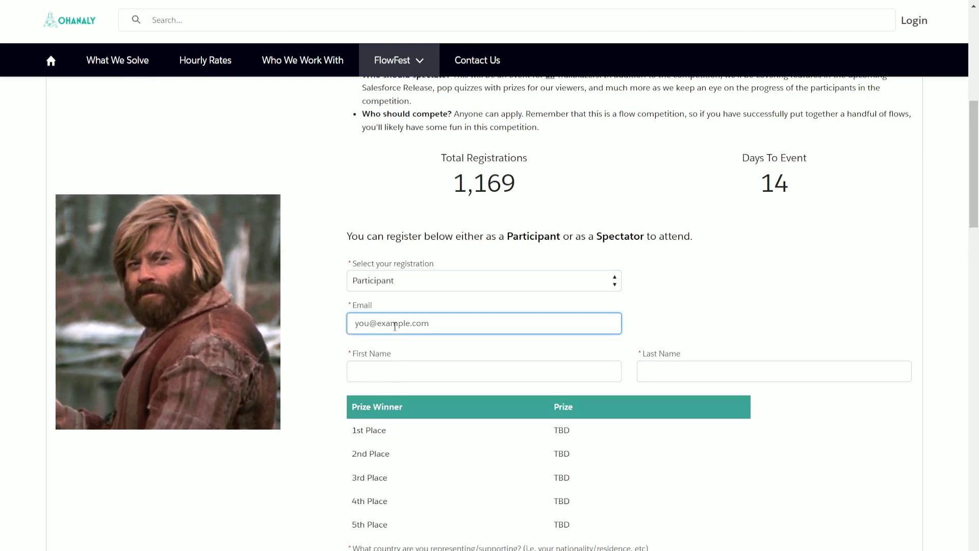
{"action": "type", "text": "I'm going to win"}
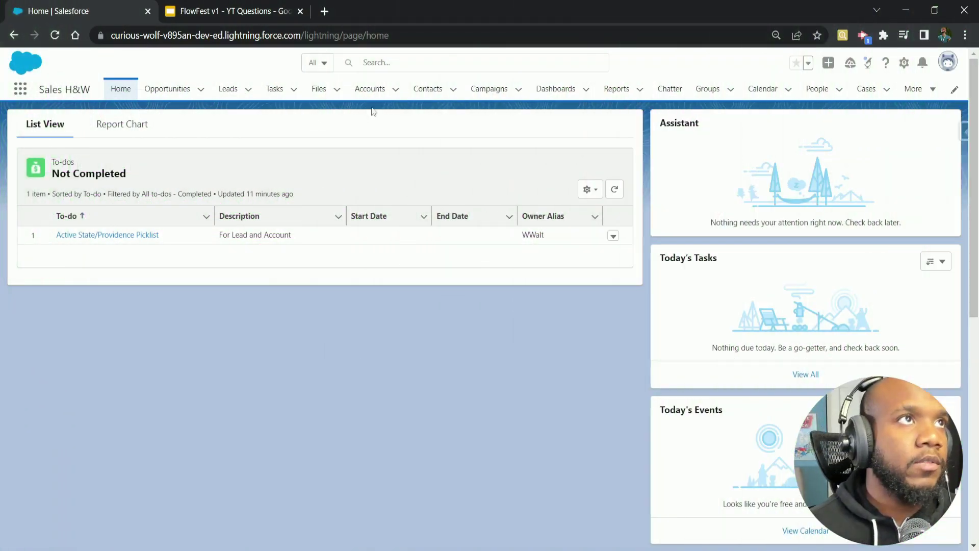
Step: Open the United Oil & Gas Corp. account from the All Accounts list view
{"action": "left_click", "coordinate": [370, 90]}
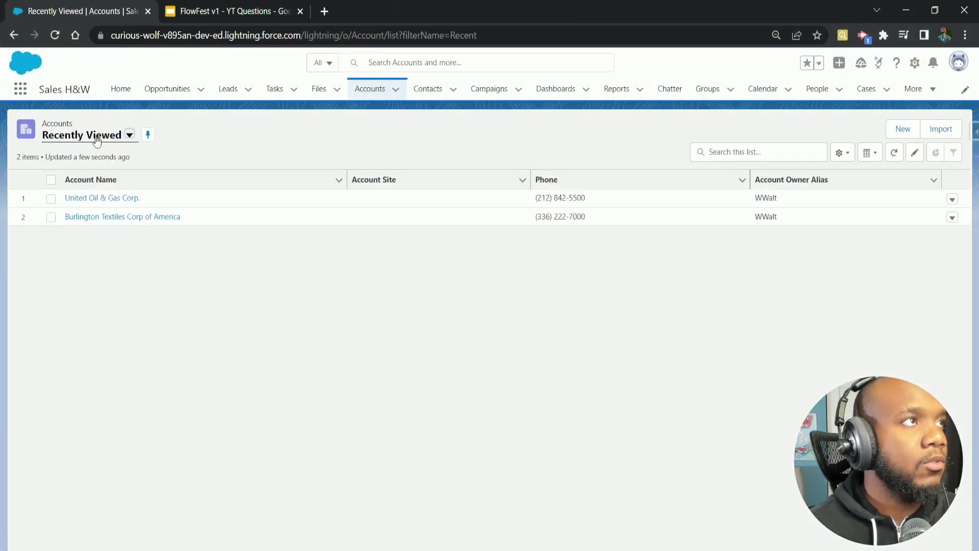
{"action": "left_click", "coordinate": [97, 141]}
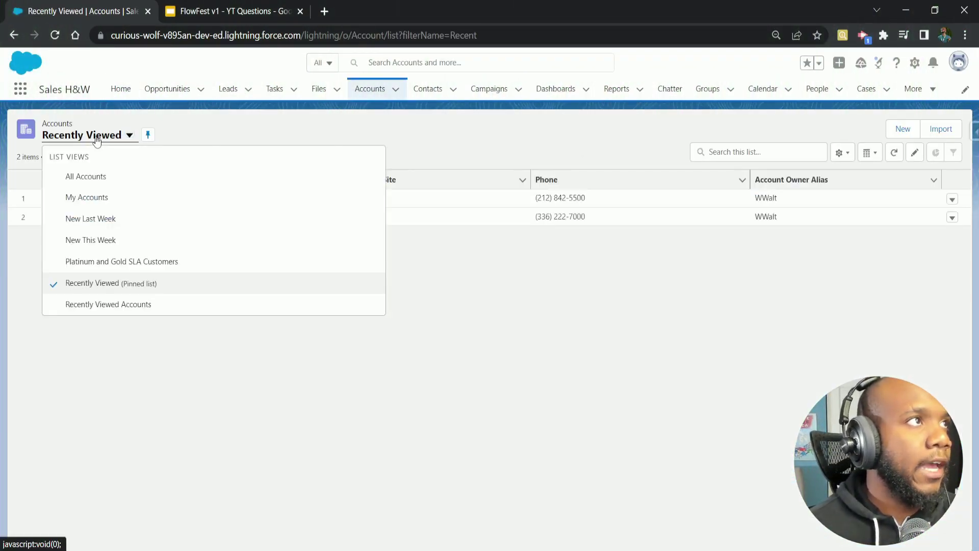
{"action": "left_click", "coordinate": [99, 182]}
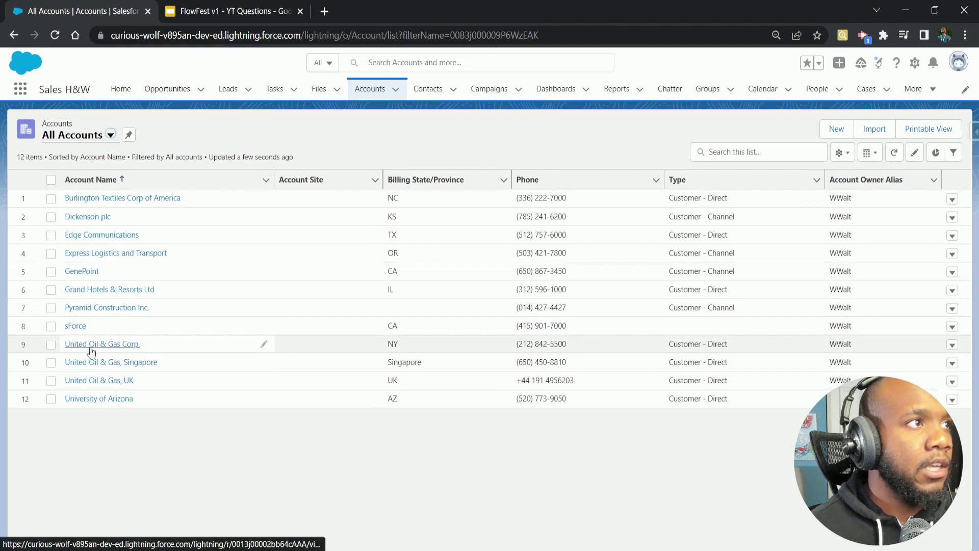
{"action": "left_click", "coordinate": [135, 347]}
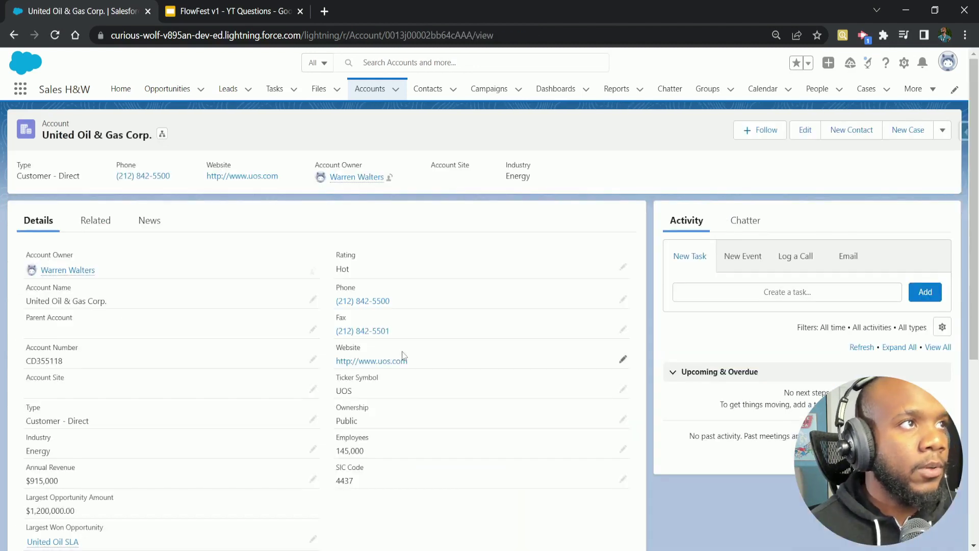
Step: Review the account's related contacts and its details, including Employees 145,000
{"action": "left_click", "coordinate": [80, 226]}
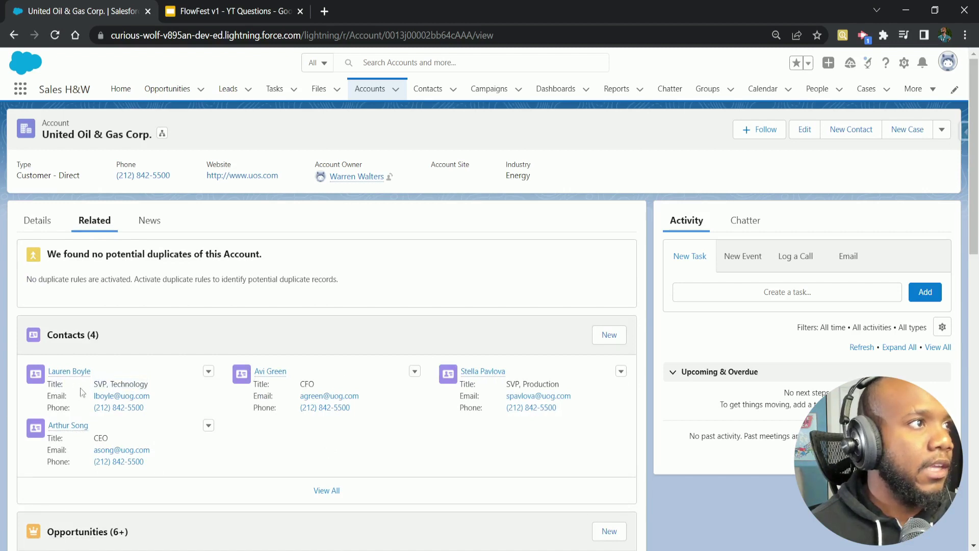
{"action": "left_click", "coordinate": [34, 219]}
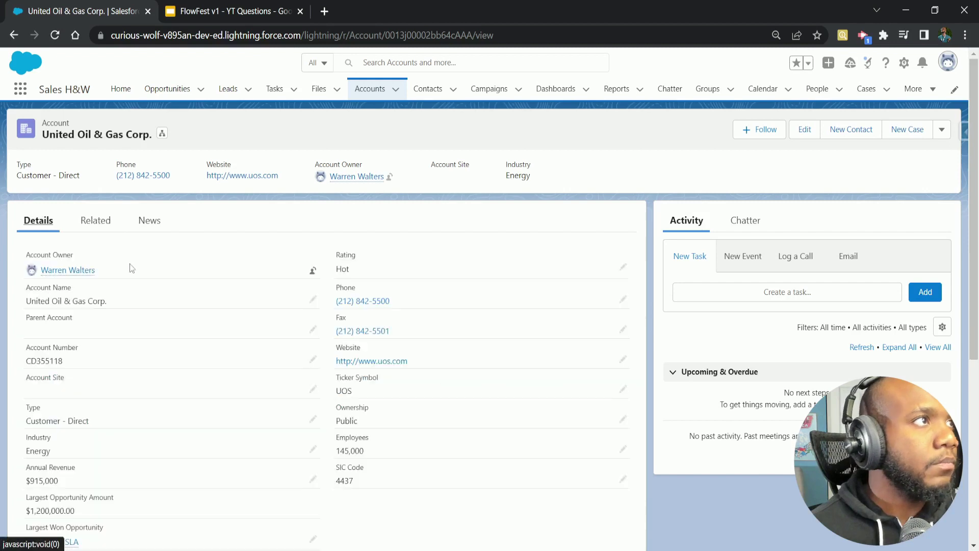
{"action": "scroll", "coordinate": [131, 275], "scroll_direction": "down", "scroll_amount": 3}
{"action": "scroll", "coordinate": [131, 278], "scroll_direction": "up", "scroll_amount": 3}
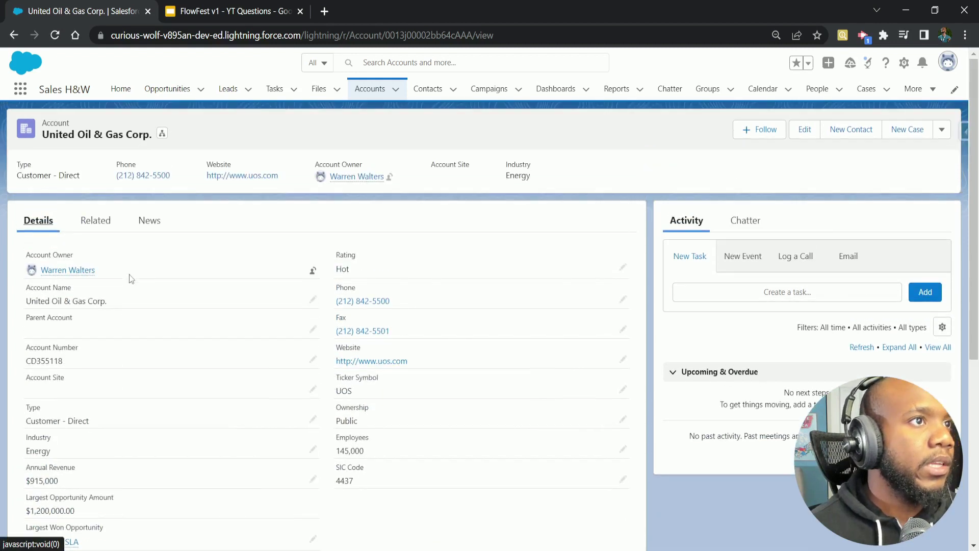
{"action": "scroll", "coordinate": [306, 347], "scroll_direction": "down", "scroll_amount": 2}
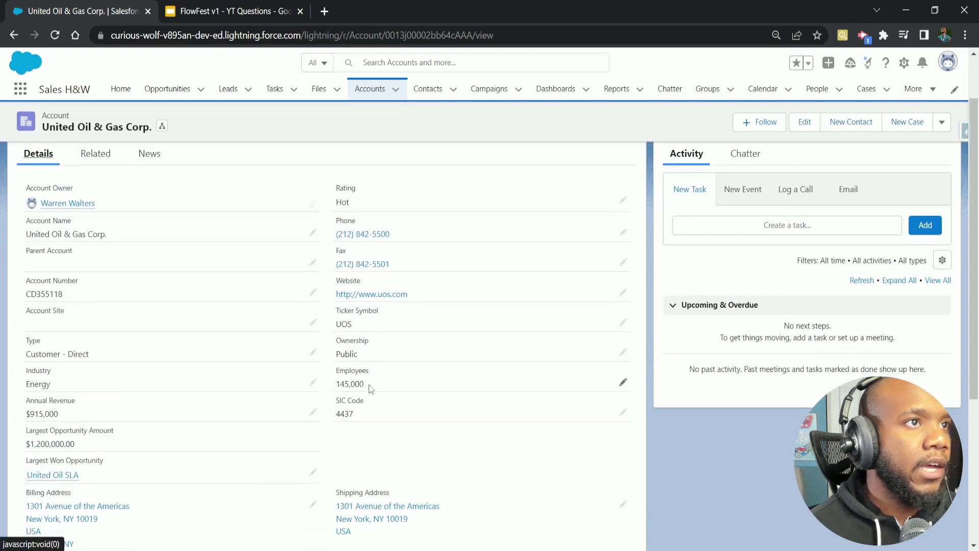
{"action": "double_click", "coordinate": [371, 382]}
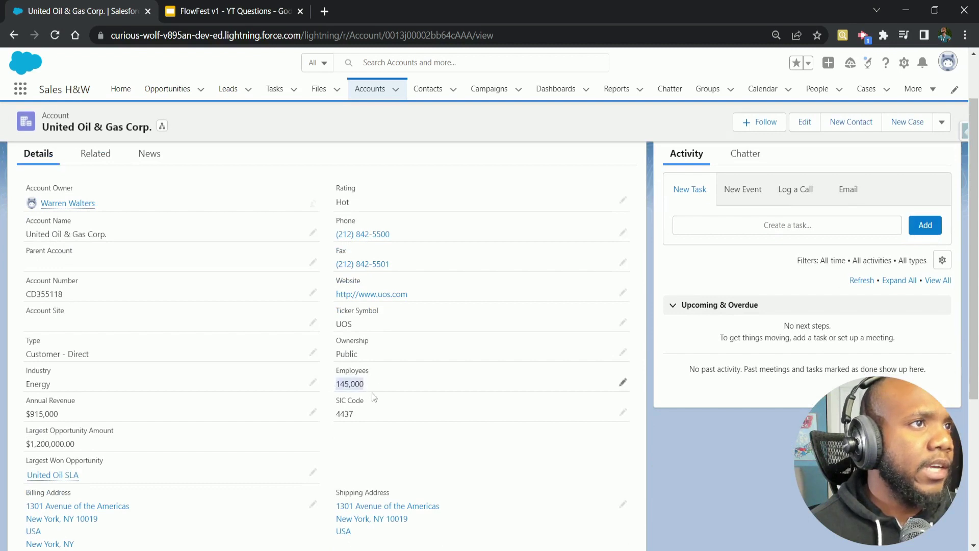
{"action": "scroll", "coordinate": [406, 435], "scroll_direction": "up", "scroll_amount": 2}
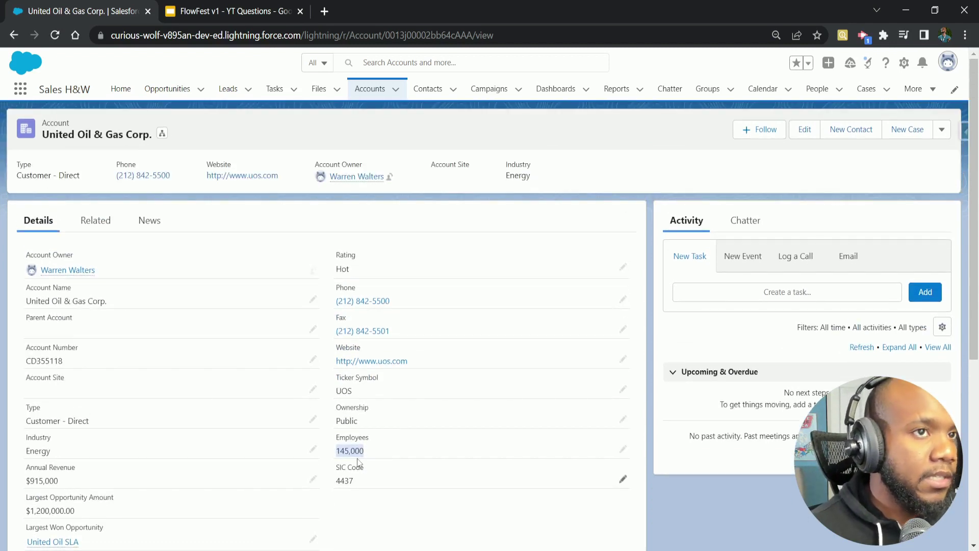
{"action": "left_click", "coordinate": [95, 220]}
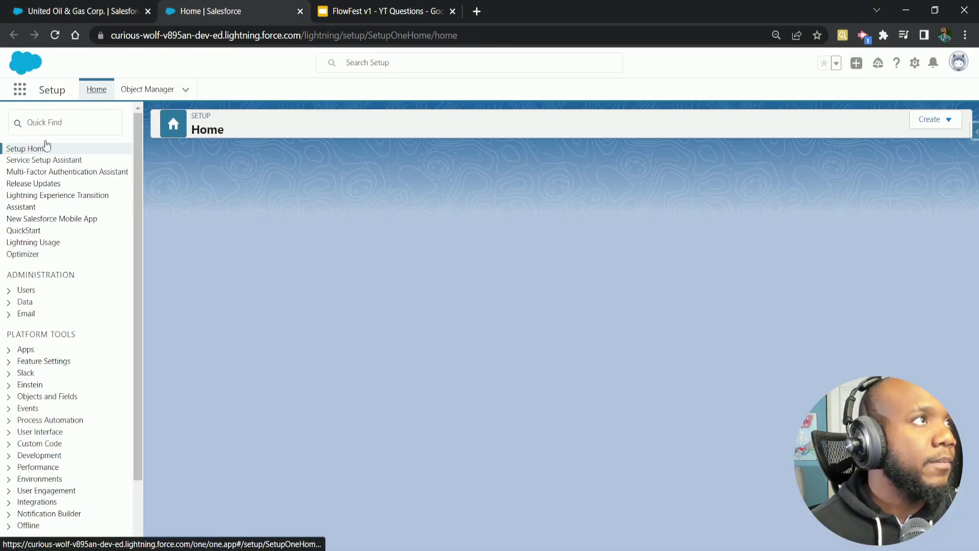
Step: Create a new Autolaunched Flow (No Trigger) from Setup's Flows page and add an element after Start
{"action": "left_click", "coordinate": [46, 123]}
{"action": "type", "text": "flow"}
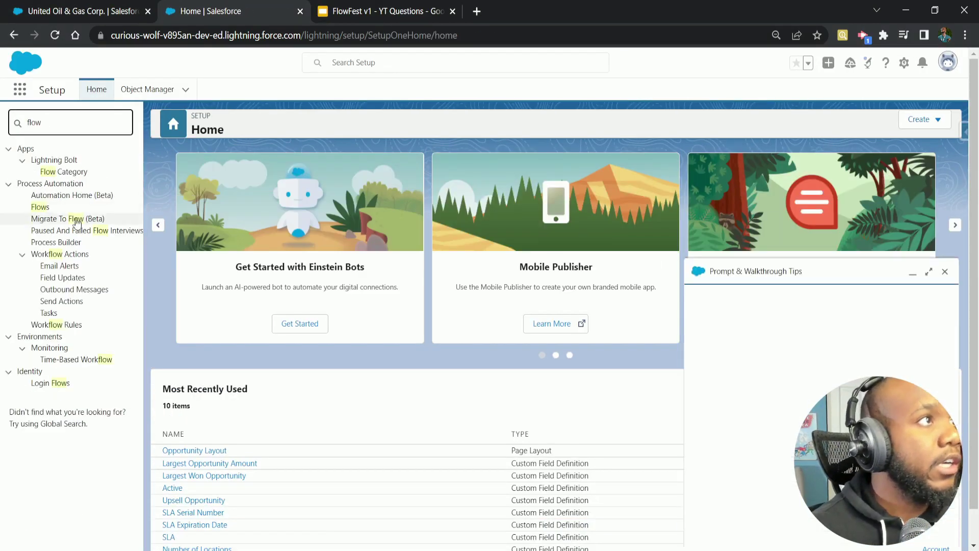
{"action": "left_click", "coordinate": [40, 207]}
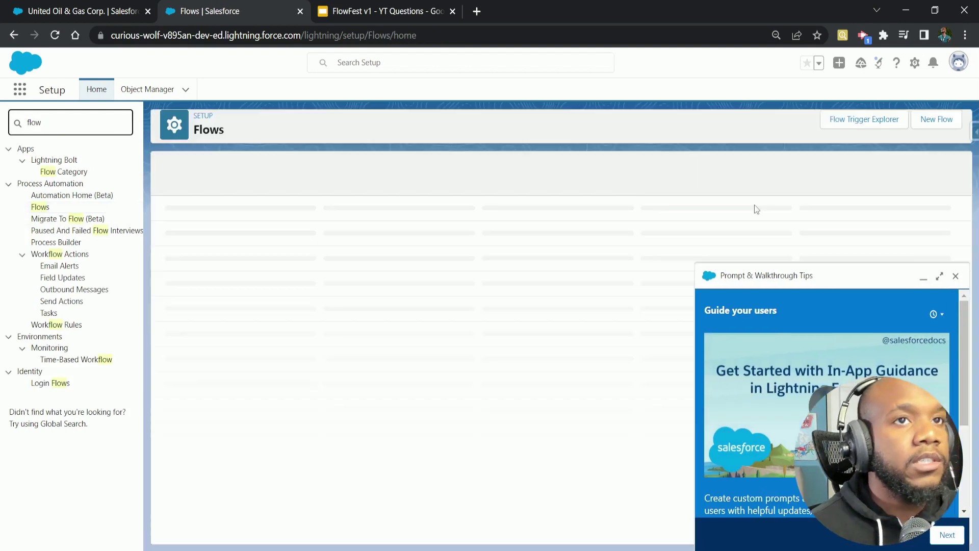
{"action": "left_click", "coordinate": [955, 277]}
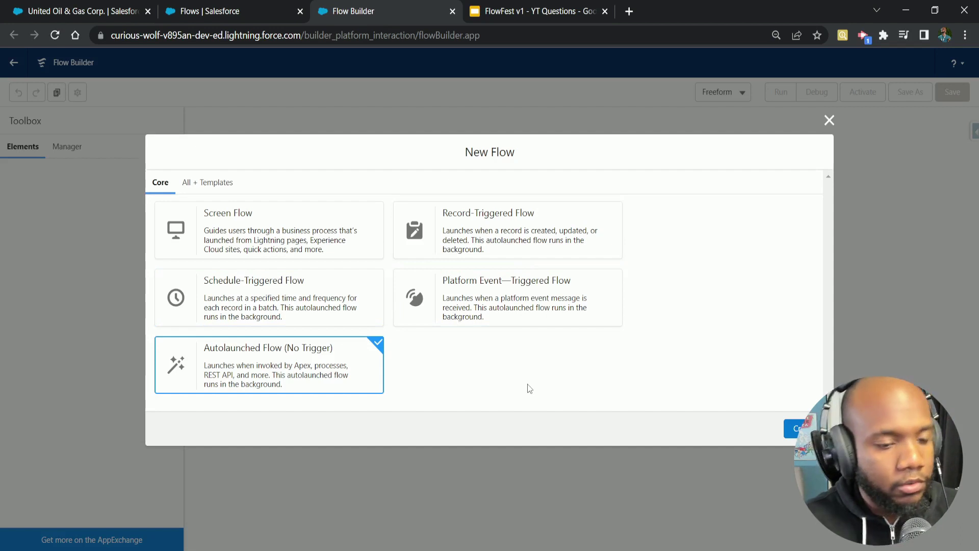
{"action": "left_click", "coordinate": [795, 429]}
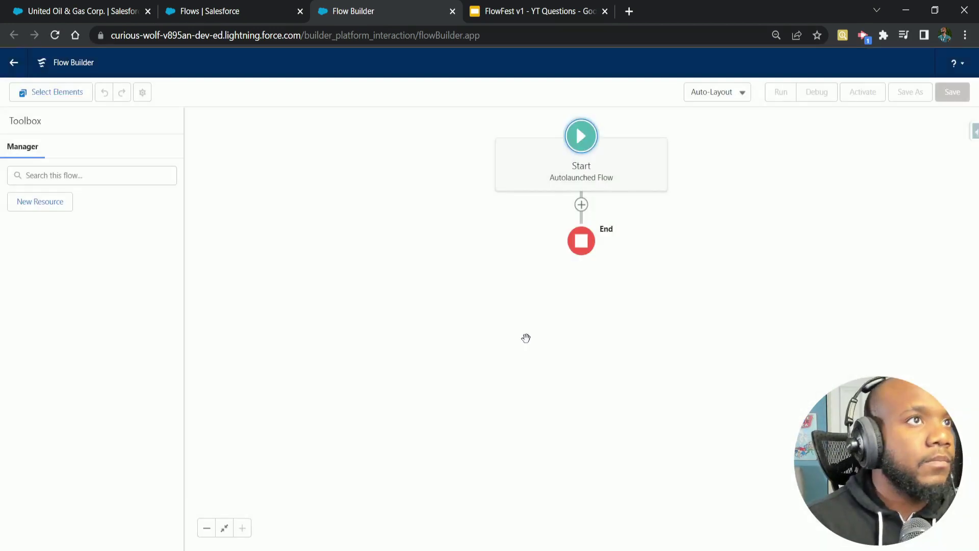
{"action": "left_click", "coordinate": [582, 205]}
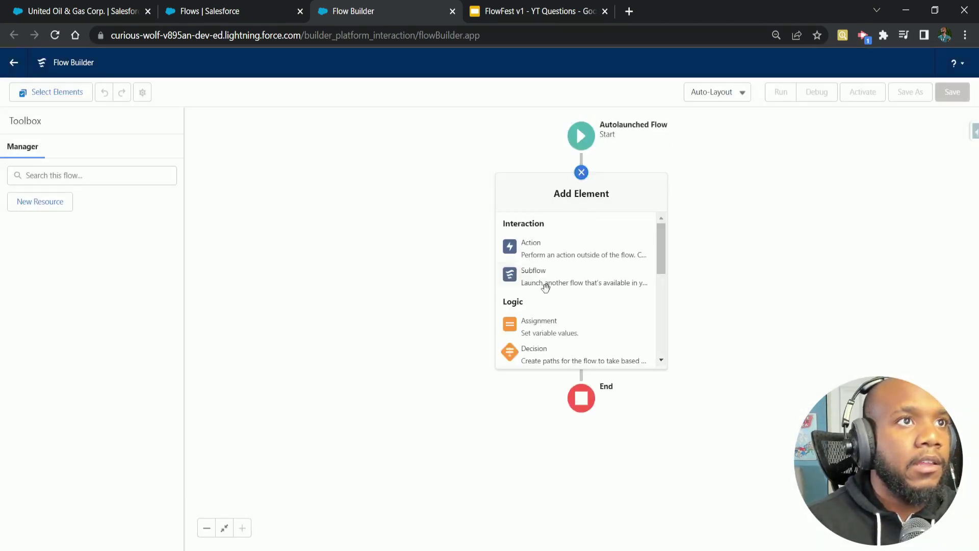
{"action": "scroll", "coordinate": [546, 288], "scroll_direction": "down", "scroll_amount": 5}
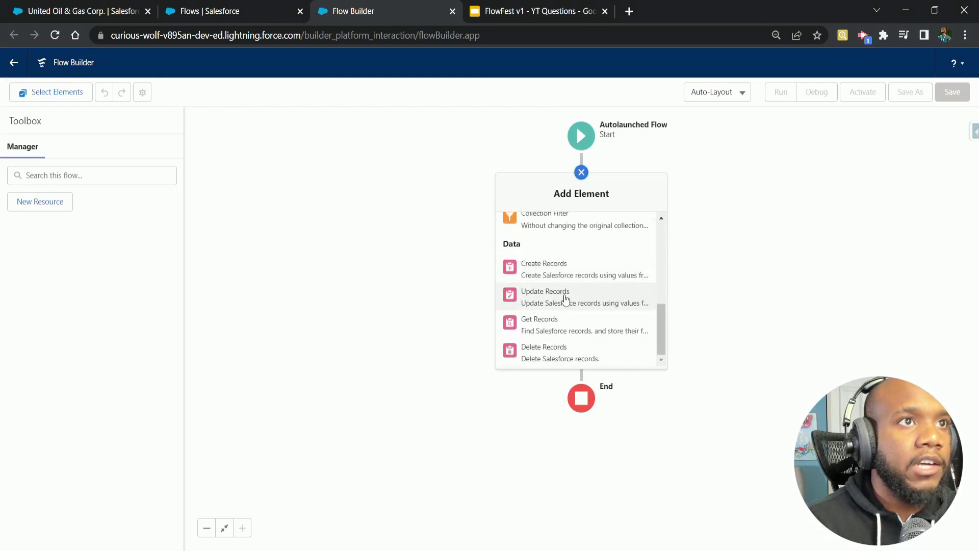
Step: Add a Get Records element labelled Get Account - NY that queries the Account object
{"action": "left_click", "coordinate": [551, 320]}
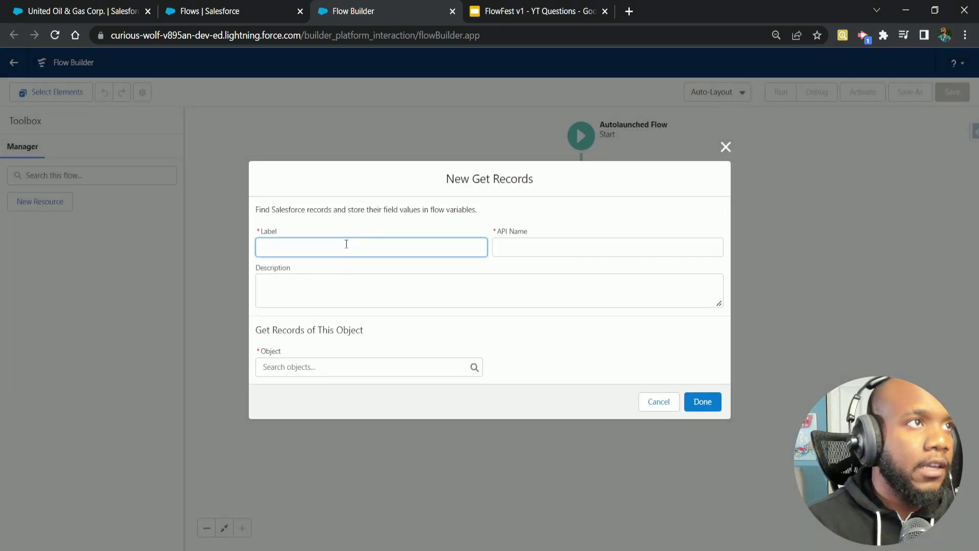
{"action": "type", "text": "Accoun"}
{"action": "key", "text": "ctrl+a"}
{"action": "key", "text": "BackSpace"}
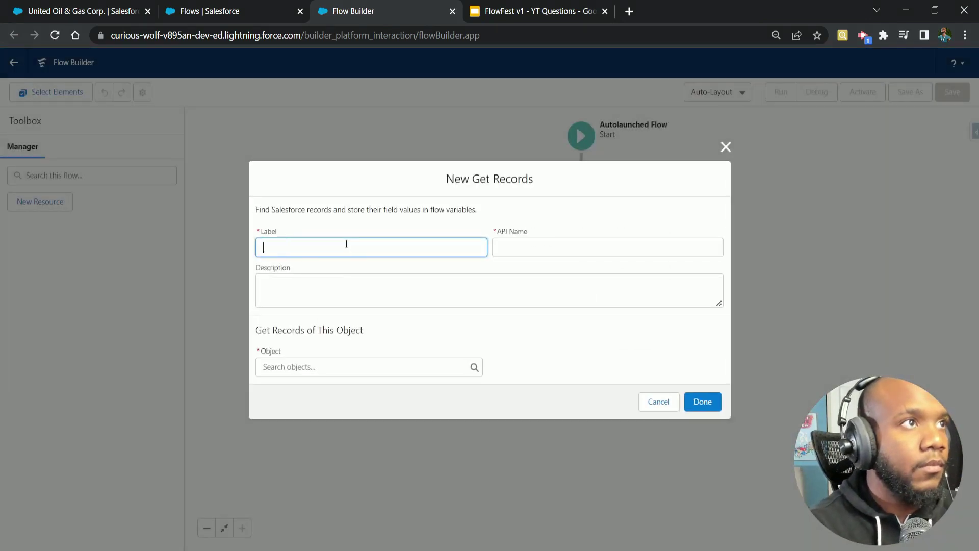
{"action": "type", "text": "Get Account - NY"}
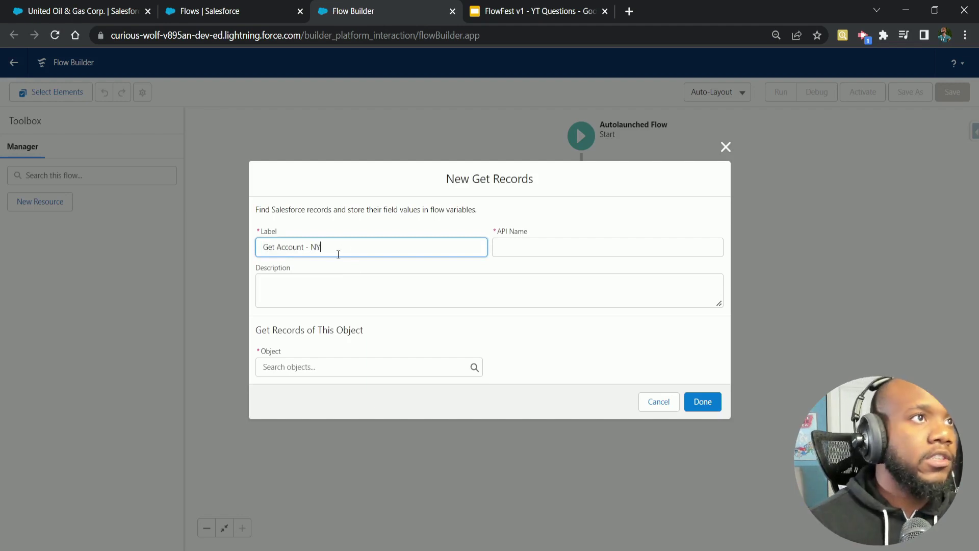
{"action": "left_click", "coordinate": [339, 275]}
{"action": "left_click_drag", "start_coordinate": [322, 247], "coordinate": [232, 256]}
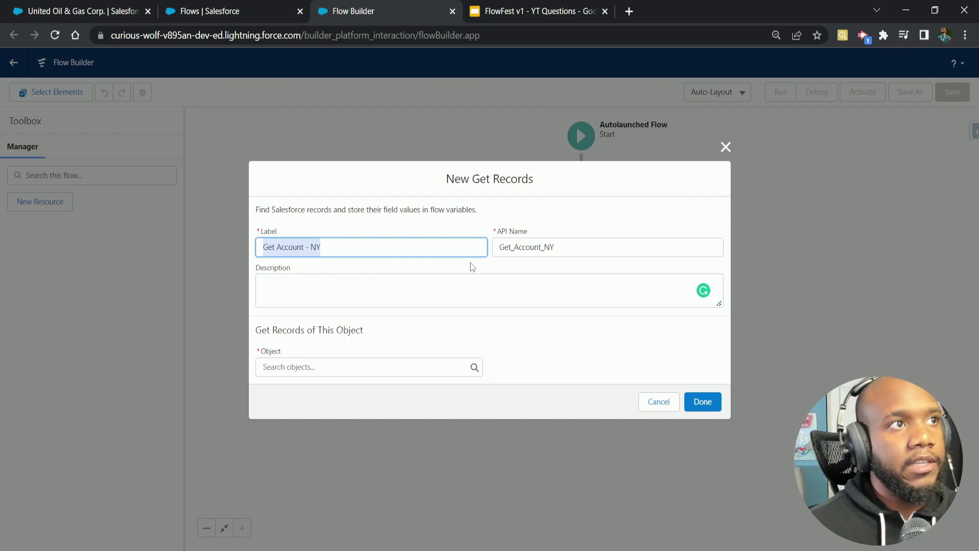
{"action": "left_click", "coordinate": [345, 367]}
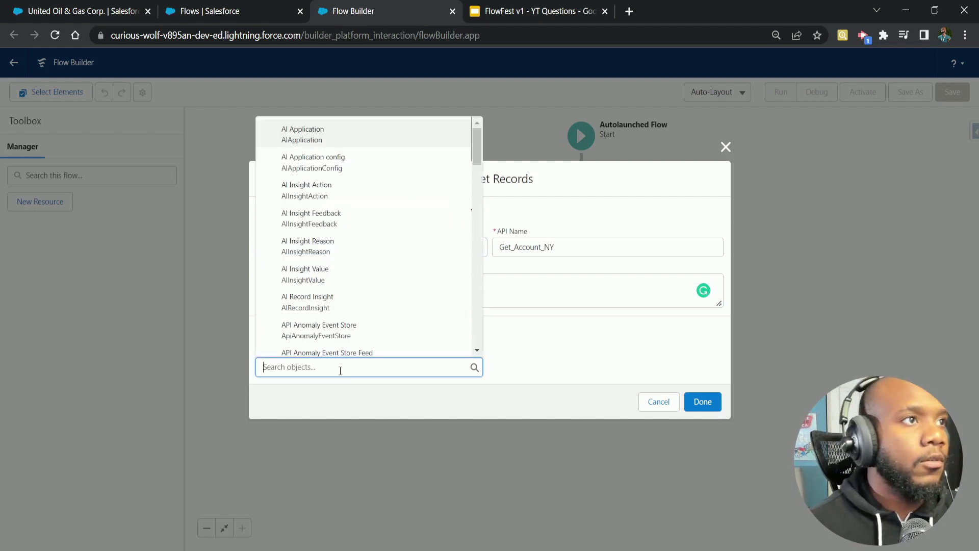
{"action": "type", "text": "account"}
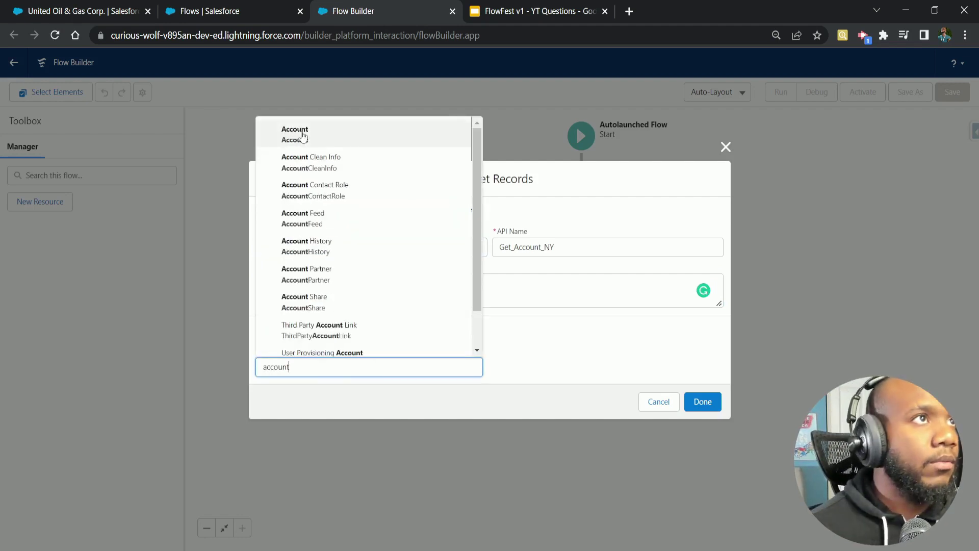
{"action": "left_click", "coordinate": [301, 135]}
Step: Filter the lookup on BillingState Equals NY and add it to the flow
{"action": "left_click", "coordinate": [331, 391]}
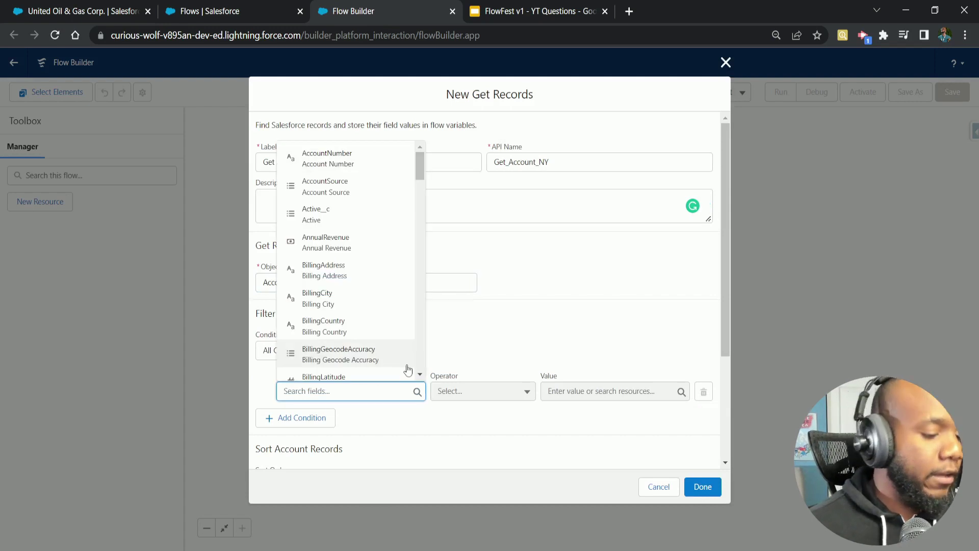
{"action": "type", "text": "bill"}
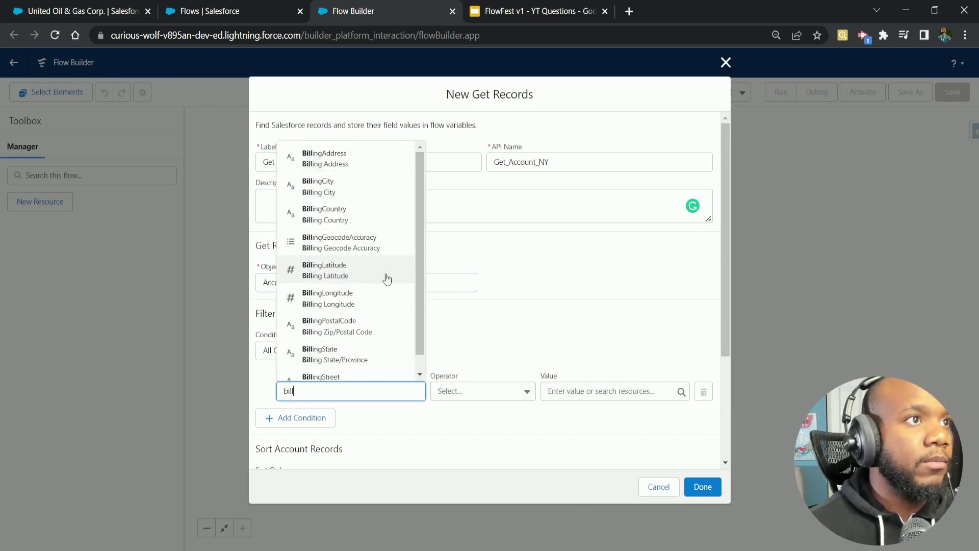
{"action": "left_click", "coordinate": [353, 355]}
{"action": "left_click", "coordinate": [620, 397]}
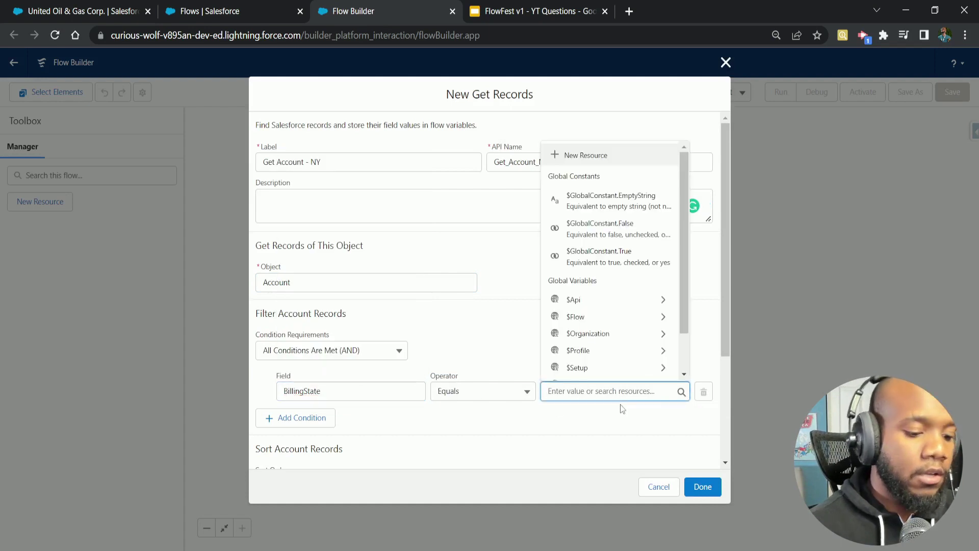
{"action": "type", "text": "NY"}
{"action": "left_click", "coordinate": [339, 162]}
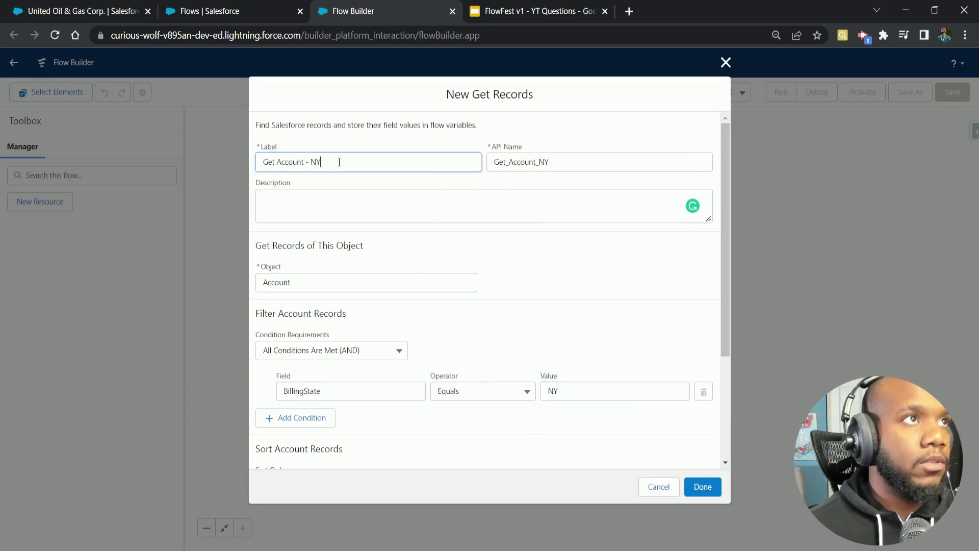
{"action": "left_click", "coordinate": [594, 329]}
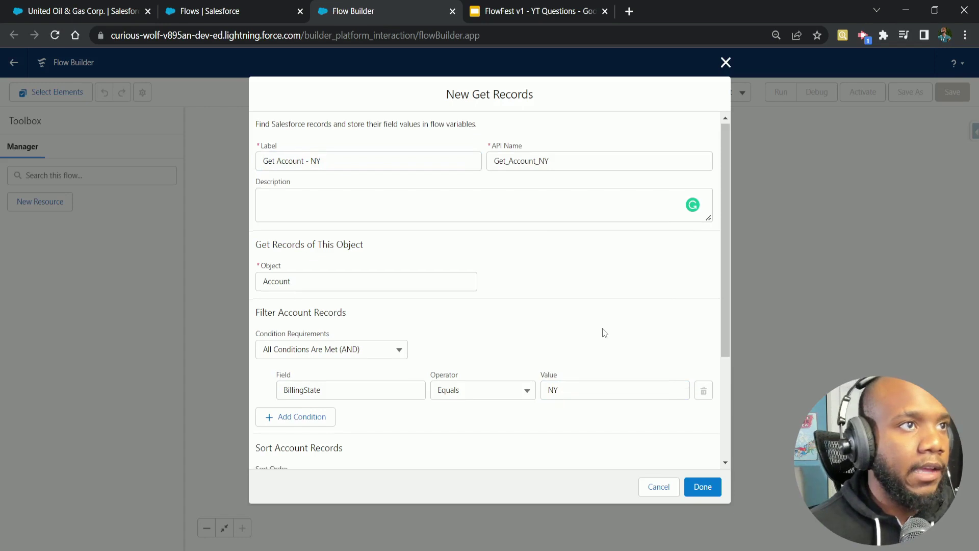
{"action": "scroll", "coordinate": [586, 330], "scroll_direction": "down", "scroll_amount": 3}
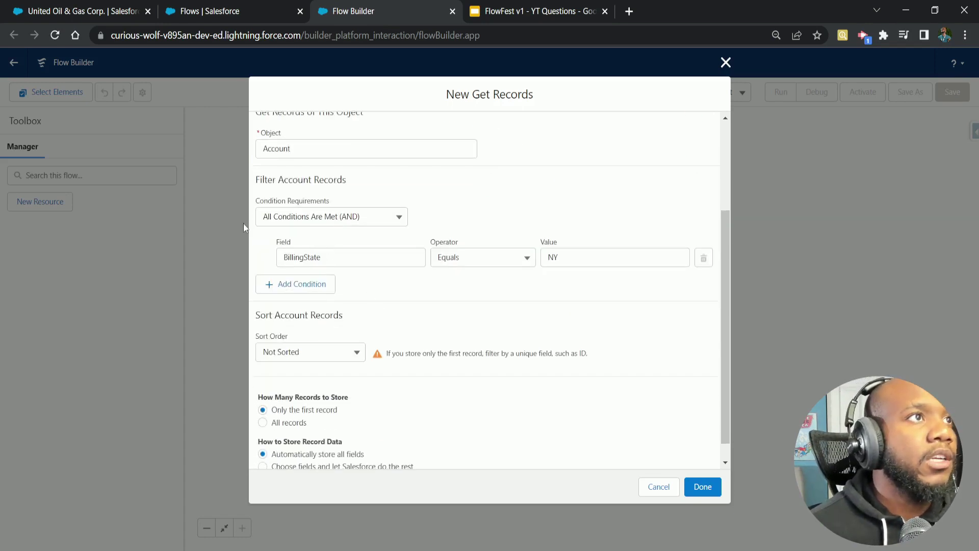
{"action": "left_click", "coordinate": [702, 487]}
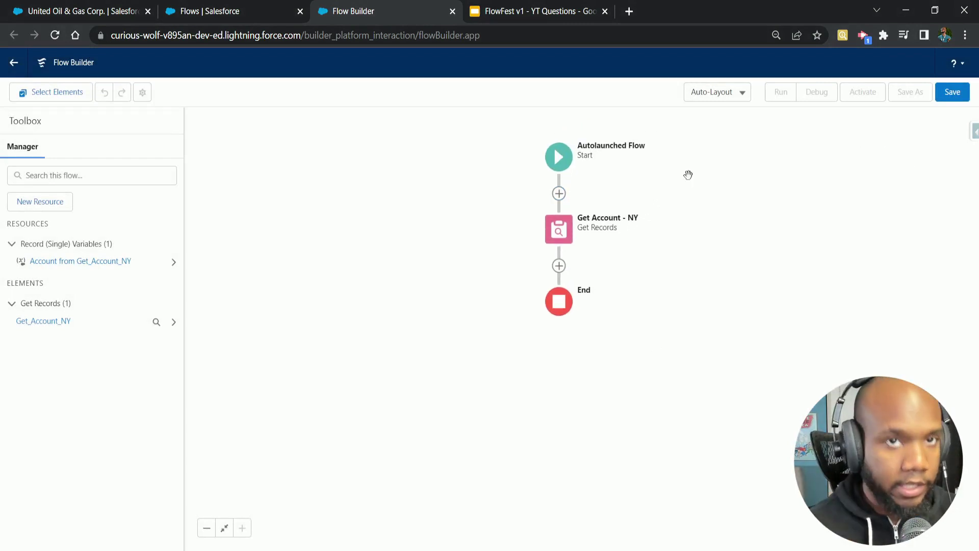
{"action": "left_click", "coordinate": [952, 92]}
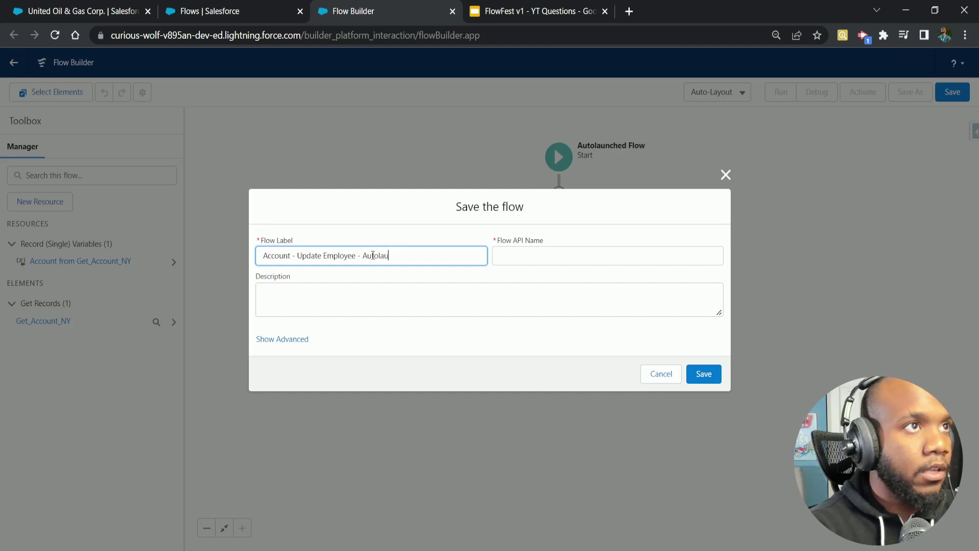
Step: Save the flow as Account - Update Employee - Autolaunched and debug it in rollback mode
{"action": "left_click", "coordinate": [449, 312]}
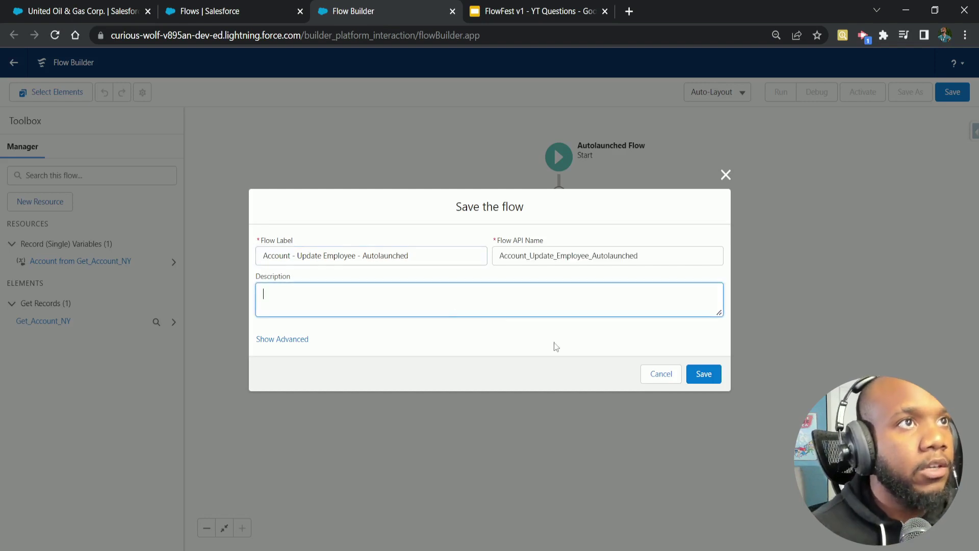
{"action": "left_click", "coordinate": [704, 374]}
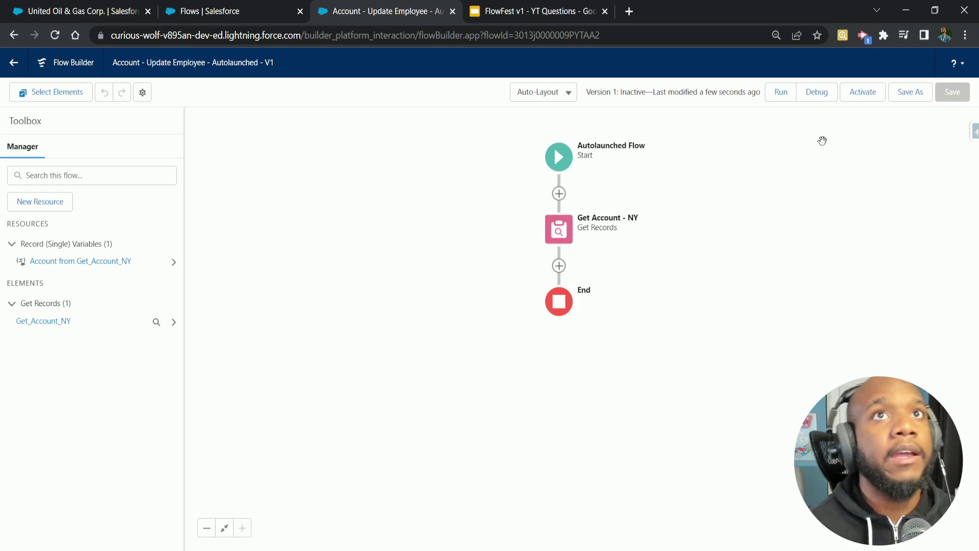
{"action": "left_click", "coordinate": [821, 100]}
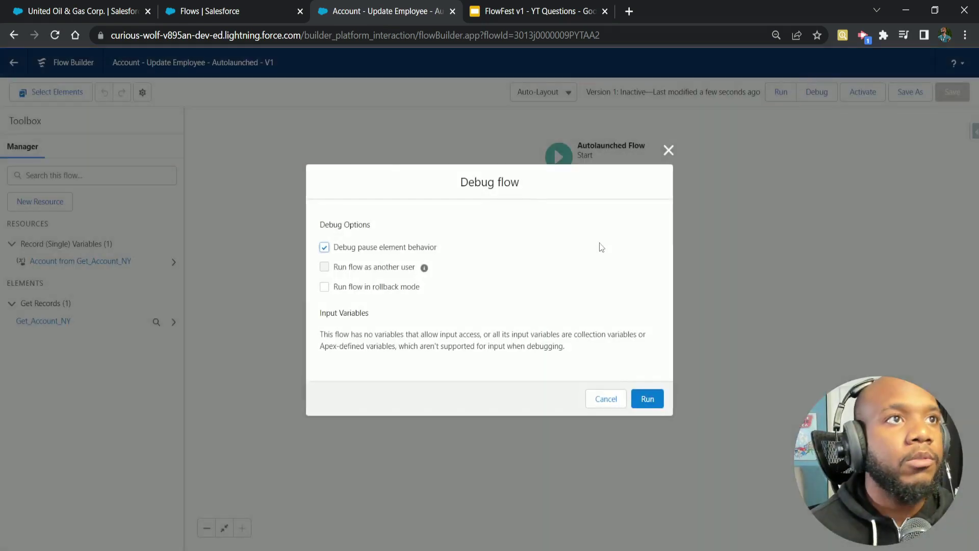
{"action": "left_click", "coordinate": [376, 287]}
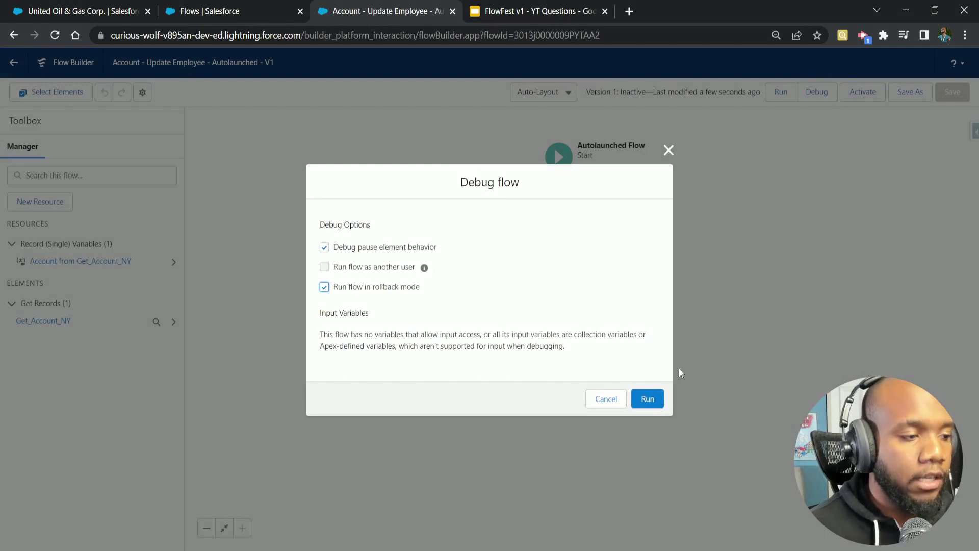
{"action": "left_click", "coordinate": [646, 400]}
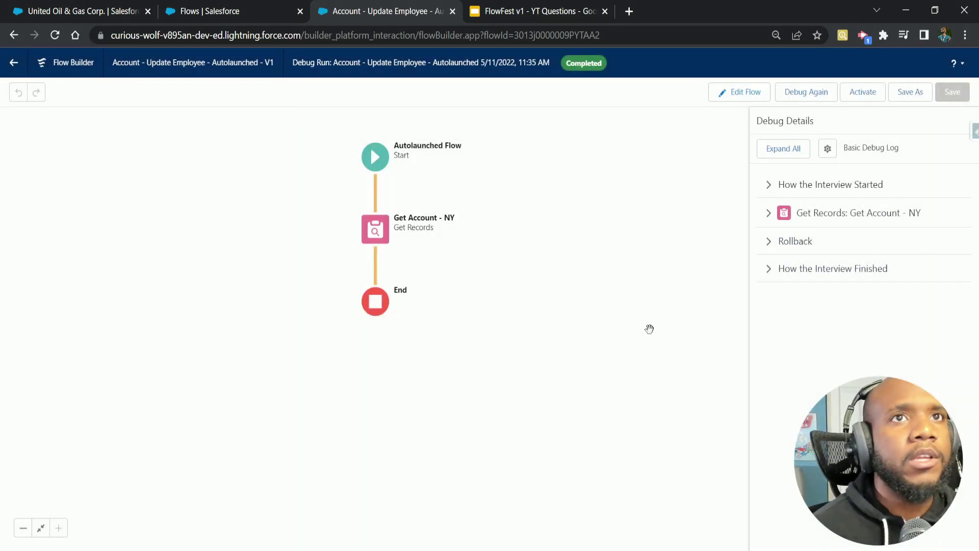
Step: Check the Get Account - NY debug details confirming the NY account record was found
{"action": "left_click", "coordinate": [783, 211]}
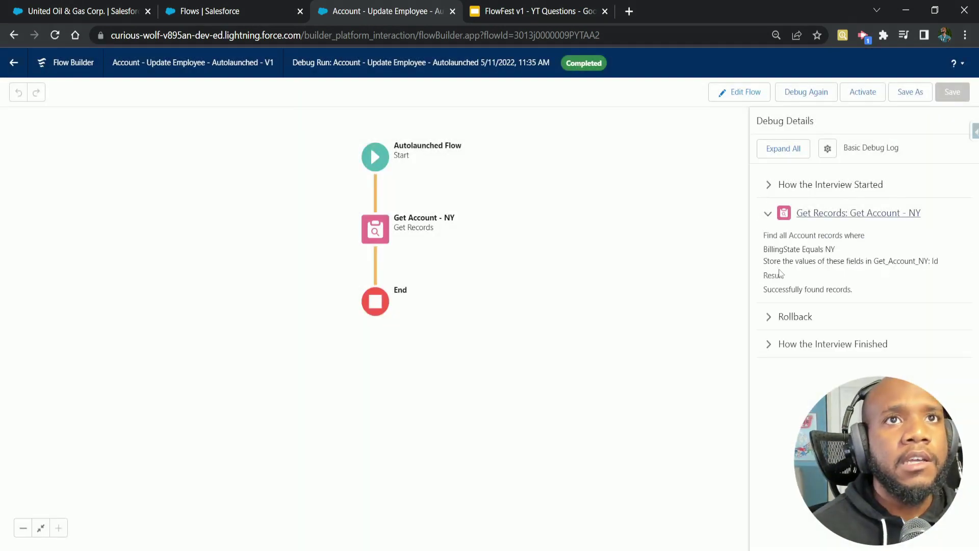
{"action": "left_click", "coordinate": [763, 320]}
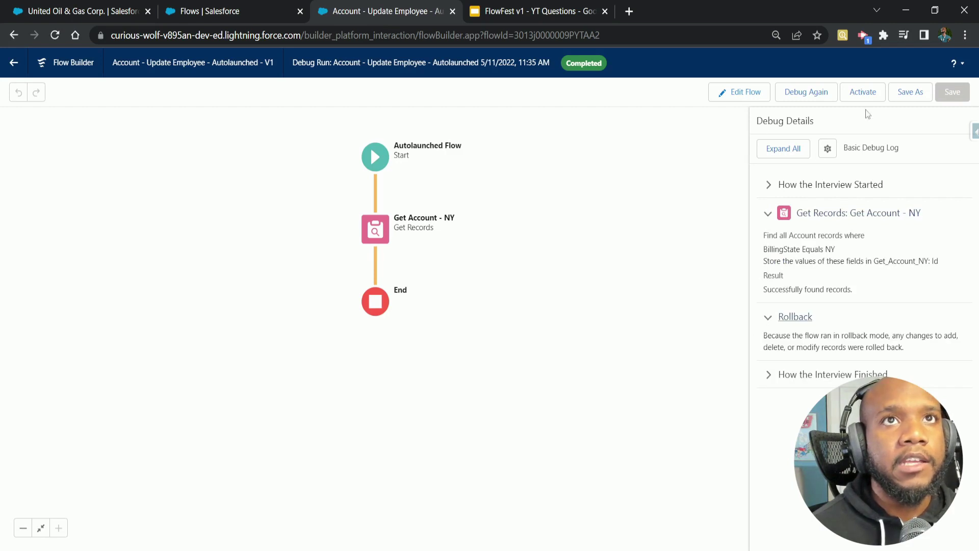
{"action": "left_click_drag", "start_coordinate": [770, 248], "coordinate": [840, 295]}
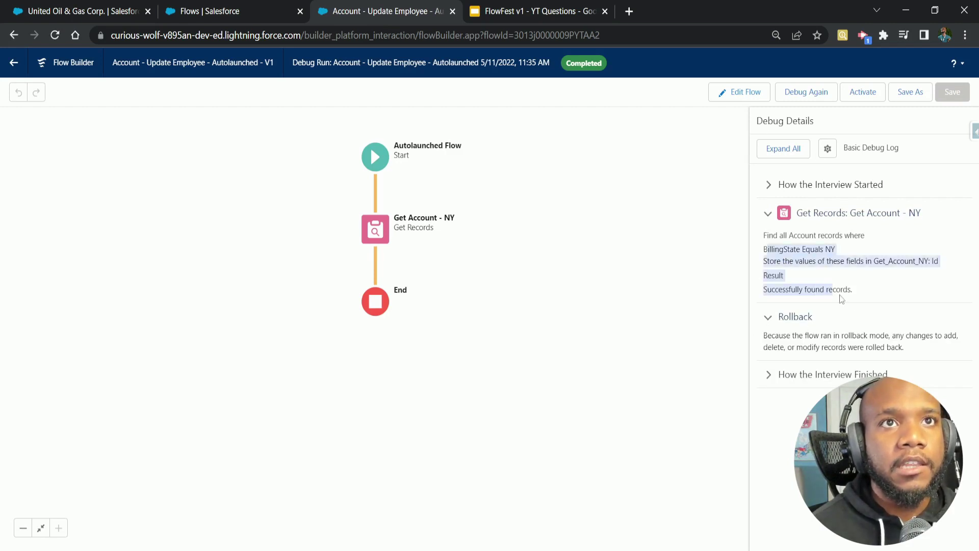
{"action": "left_click", "coordinate": [766, 244]}
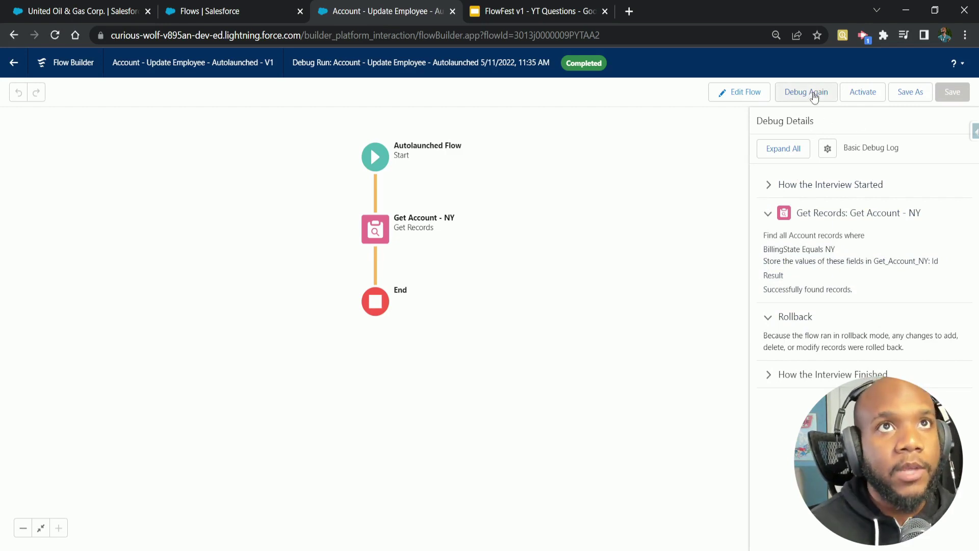
{"action": "left_click", "coordinate": [757, 101]}
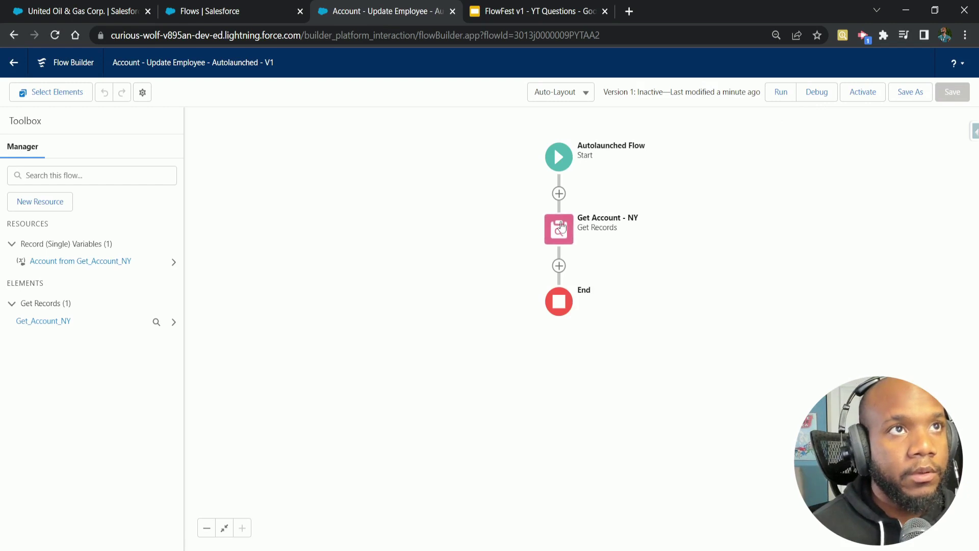
Step: Add an Update Records step that updates the Get_Account_NY record, labelled 'Update Acocunt'
{"action": "left_click", "coordinate": [559, 265]}
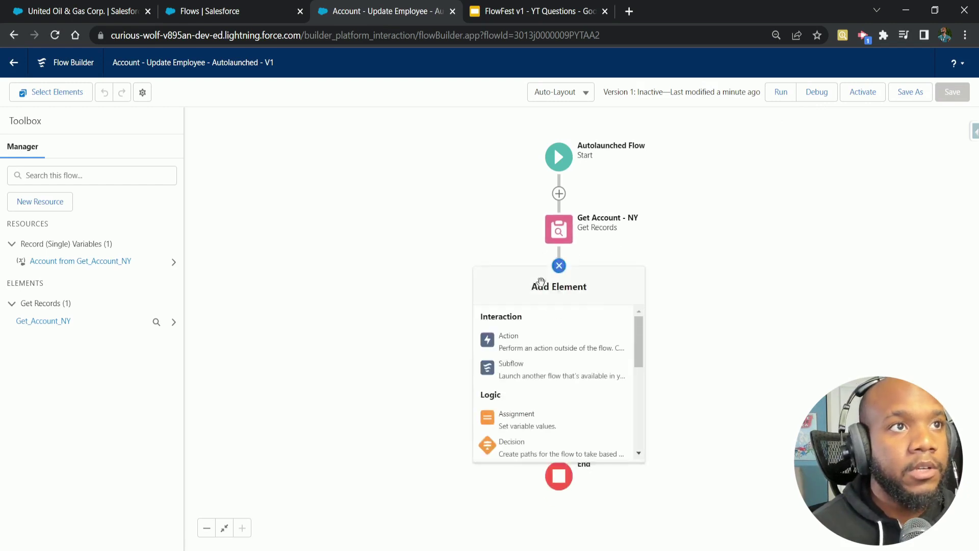
{"action": "scroll", "coordinate": [527, 371], "scroll_direction": "down", "scroll_amount": 5}
{"action": "left_click", "coordinate": [520, 386]}
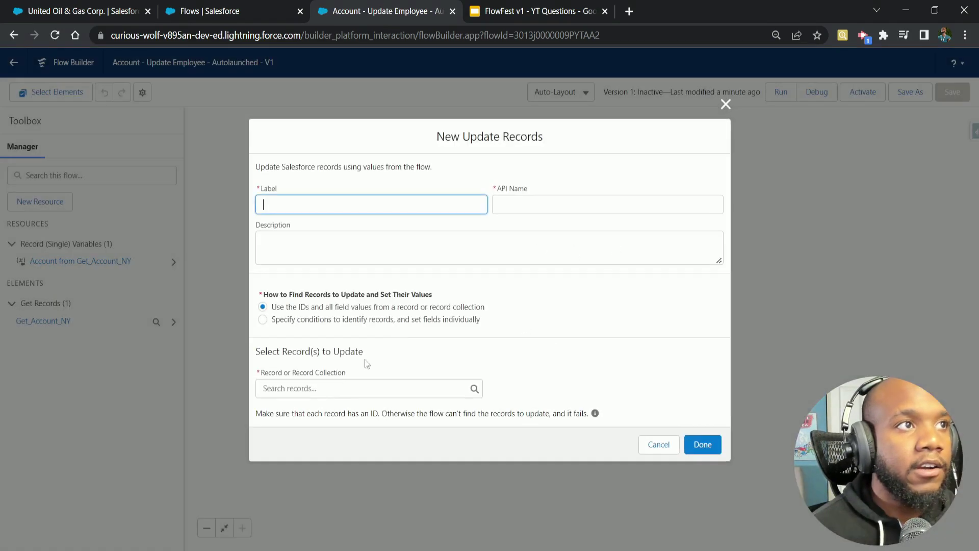
{"action": "left_click", "coordinate": [363, 388]}
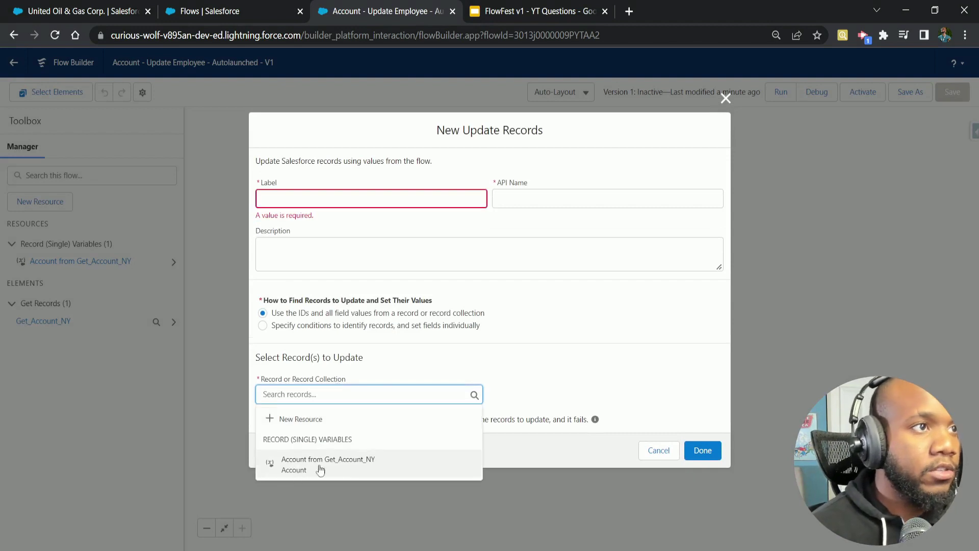
{"action": "left_click", "coordinate": [354, 469]}
{"action": "left_click", "coordinate": [288, 199]}
{"action": "type", "text": "Update Acocunt"}
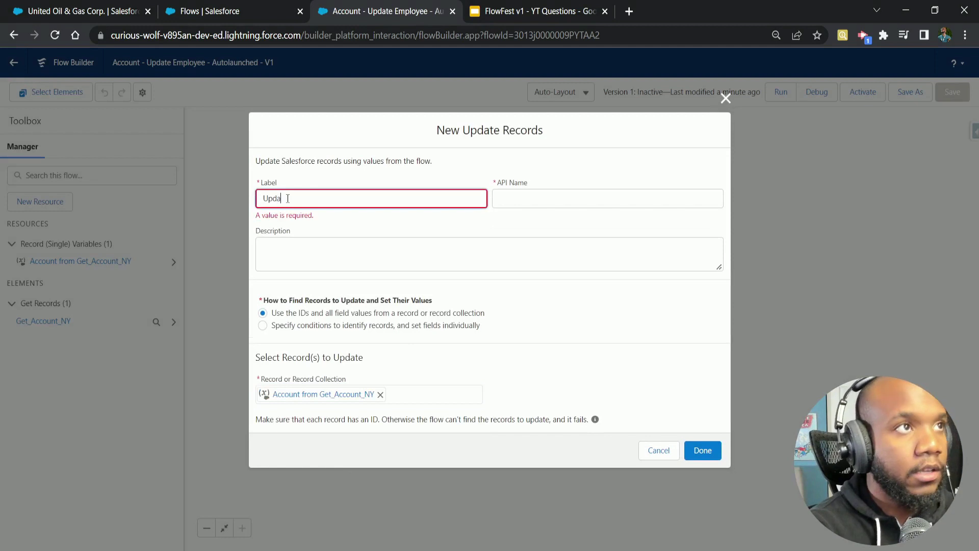
{"action": "left_click", "coordinate": [328, 271]}
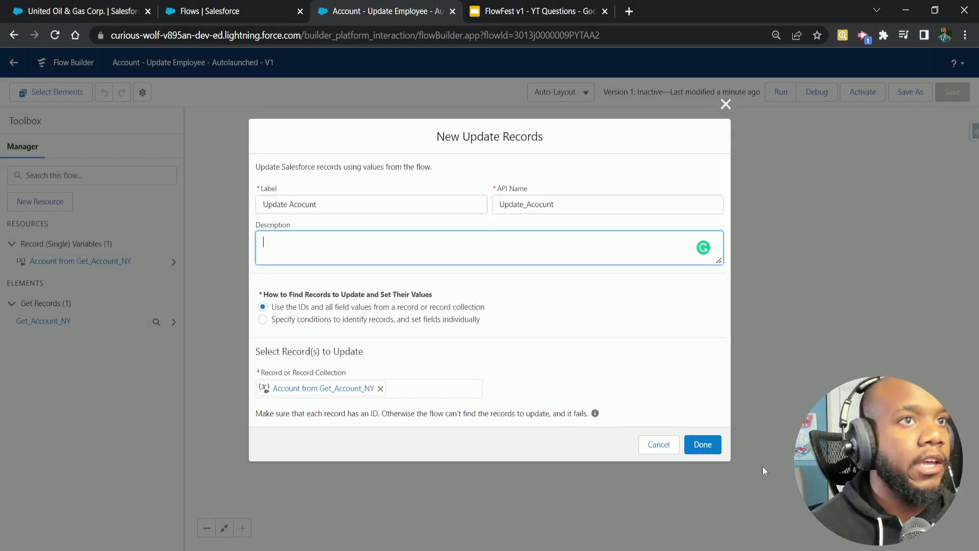
{"action": "left_click", "coordinate": [703, 451]}
Step: Correct the update step's label and API name to Update Account
{"action": "left_click", "coordinate": [559, 300]}
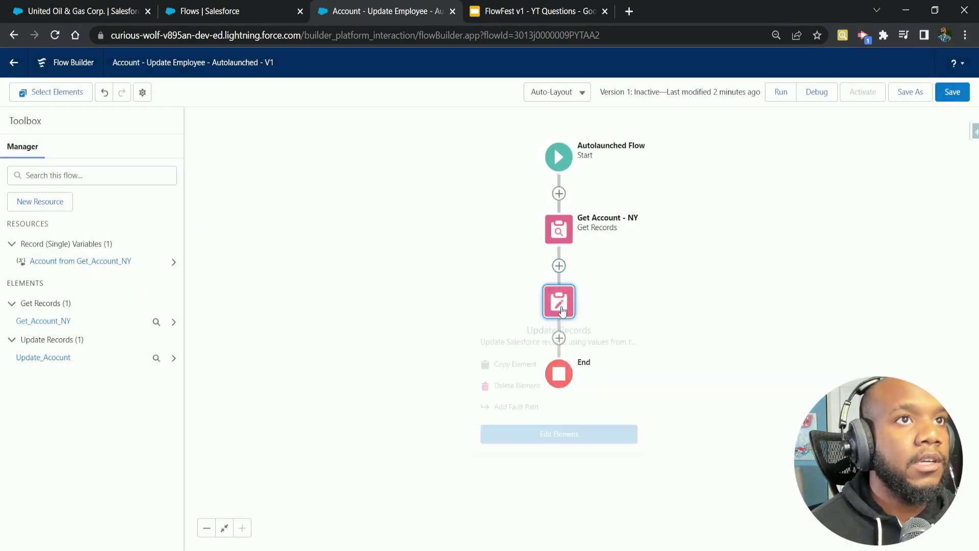
{"action": "left_click", "coordinate": [559, 433]}
{"action": "double_click", "coordinate": [306, 205]}
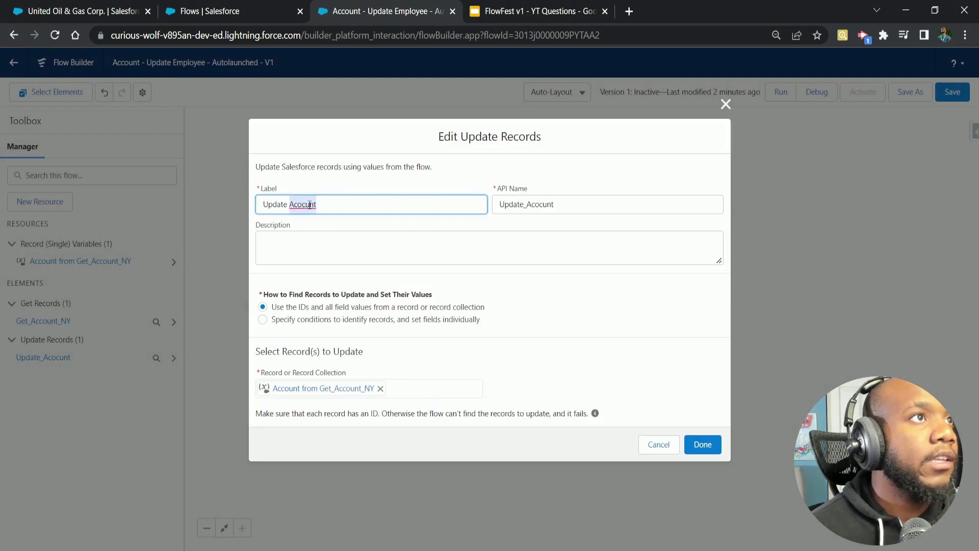
{"action": "type", "text": "Account"}
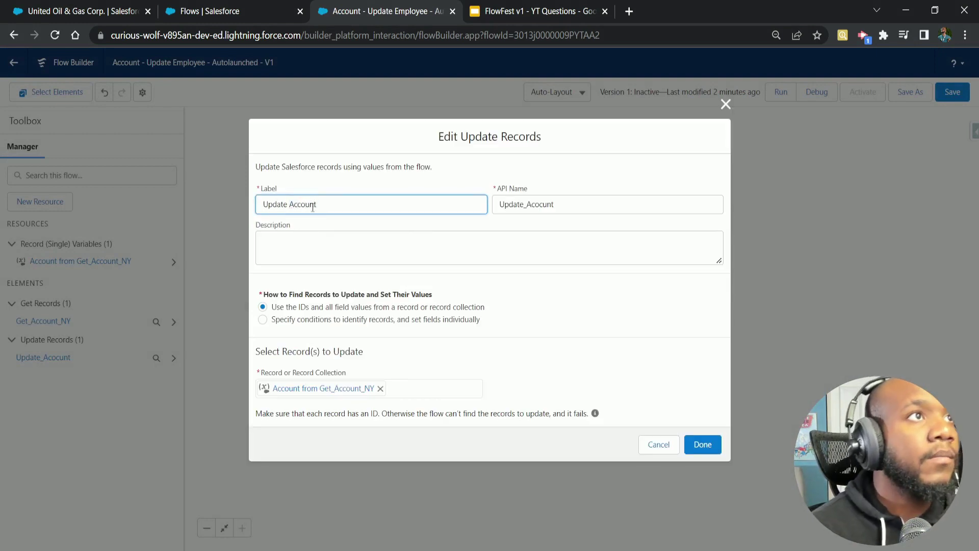
{"action": "double_click", "coordinate": [313, 204]}
{"action": "left_click_drag", "start_coordinate": [526, 204], "coordinate": [581, 207]}
{"action": "type", "text": "Account"}
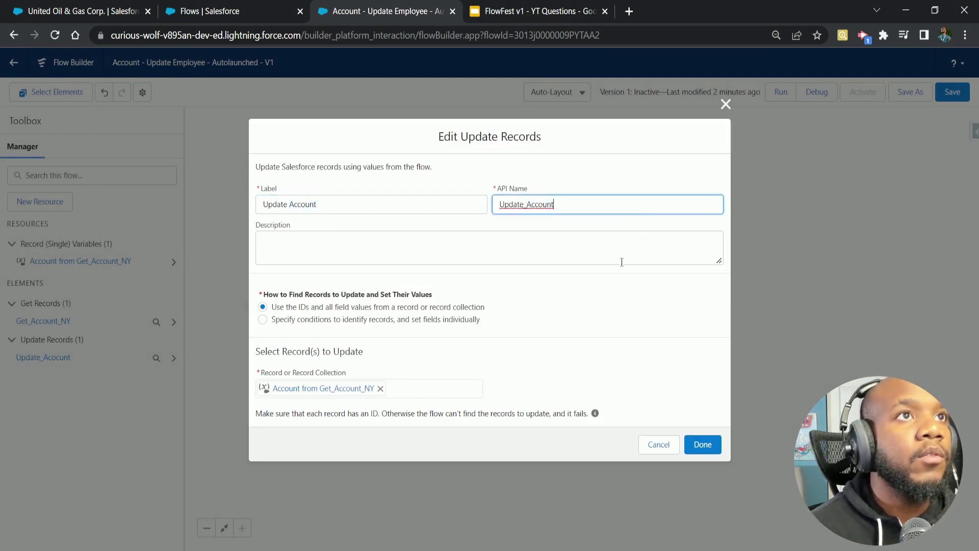
{"action": "left_click", "coordinate": [702, 444]}
Step: Save, debug in rollback mode, and copy the updated account's ID from the Update Account details
{"action": "left_click", "coordinate": [953, 91]}
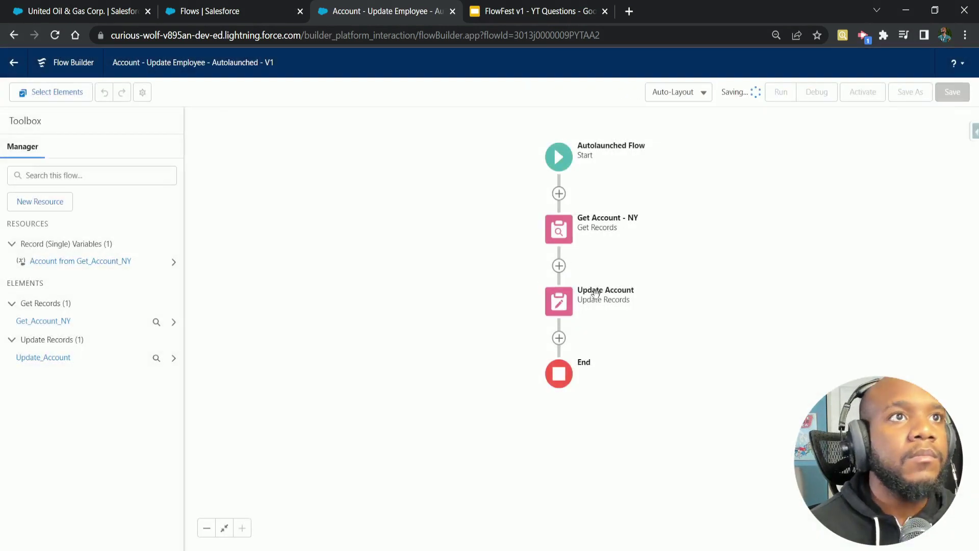
{"action": "left_click", "coordinate": [822, 96]}
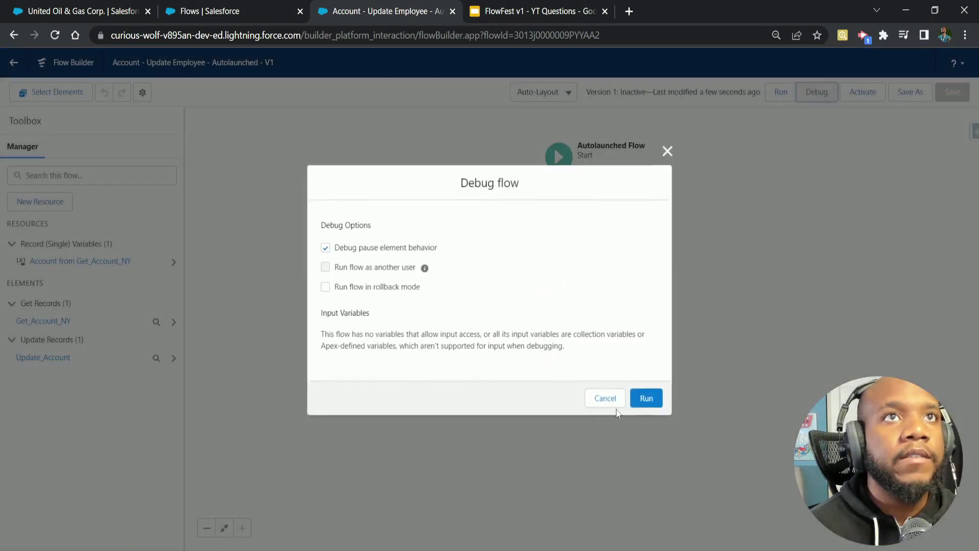
{"action": "left_click", "coordinate": [357, 287]}
{"action": "left_click", "coordinate": [646, 398]}
{"action": "left_click", "coordinate": [841, 242]}
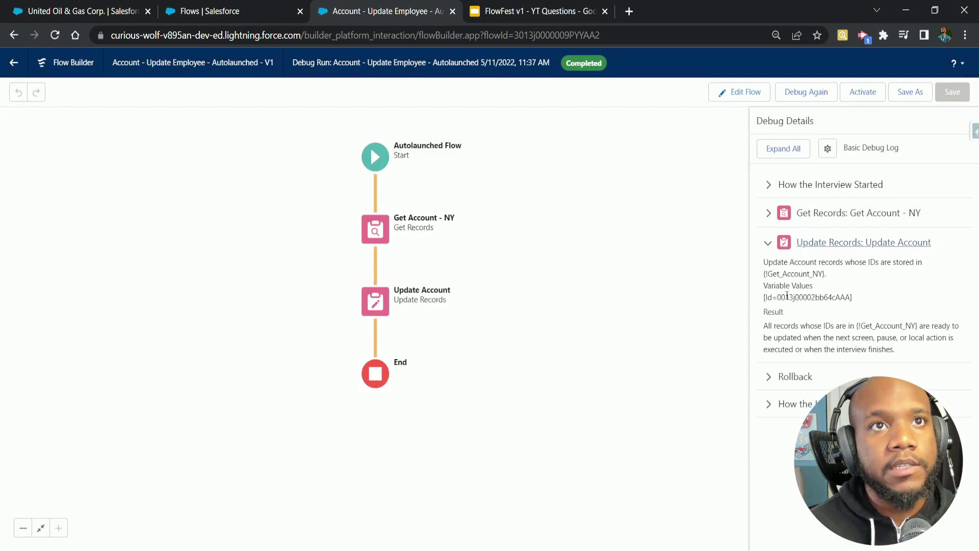
{"action": "double_click", "coordinate": [814, 297]}
{"action": "key", "text": "ctrl+c"}
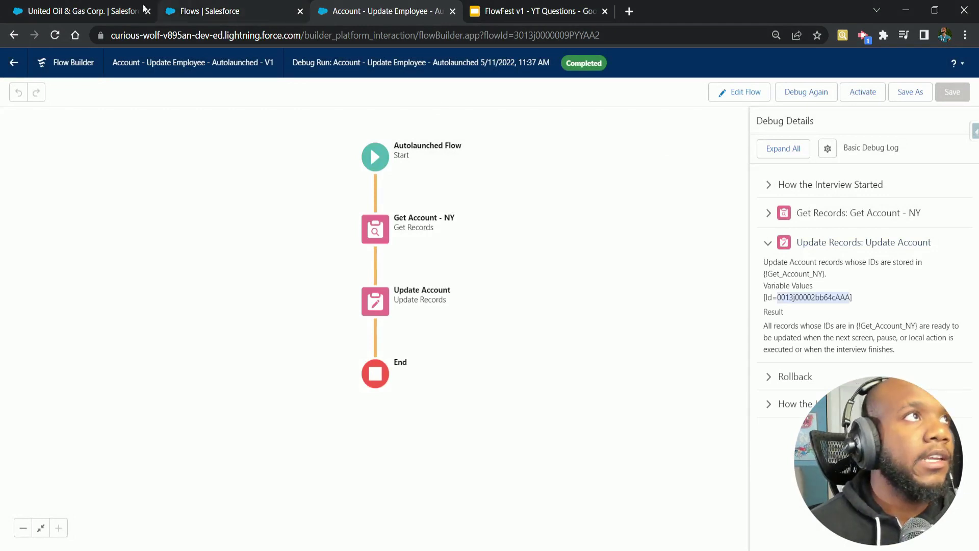
{"action": "key", "text": "ctrl+1"}
Step: Paste the copied ID into the record URL to load United Oil & Gas Corp. and check its New York billing address
{"action": "double_click", "coordinate": [469, 35]}
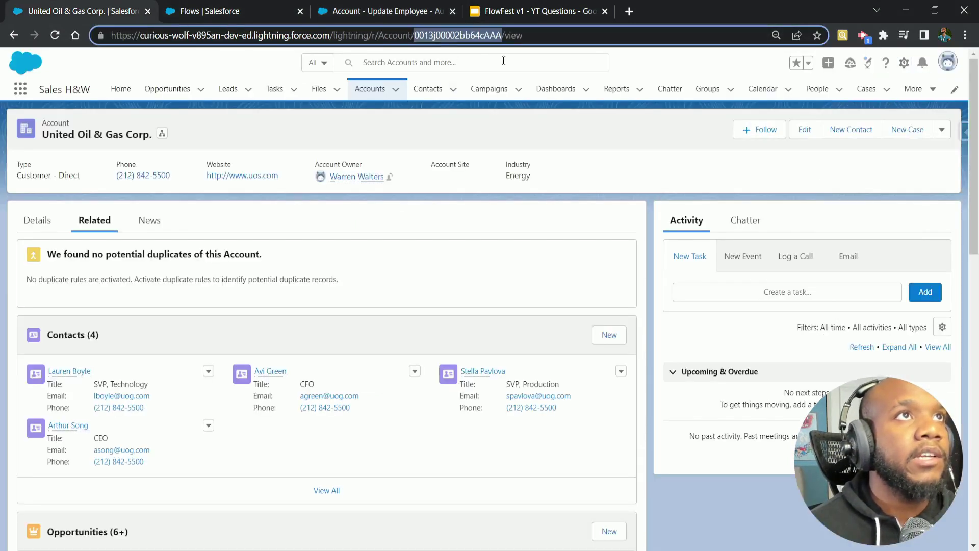
{"action": "key", "text": "ctrl+v"}
{"action": "left_click", "coordinate": [627, 59]}
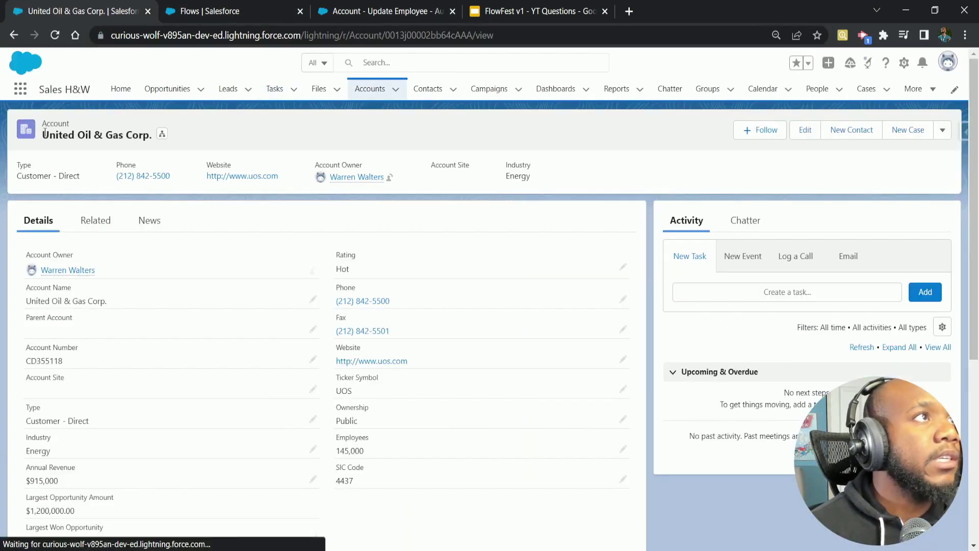
{"action": "scroll", "coordinate": [323, 218], "scroll_direction": "down", "scroll_amount": 3}
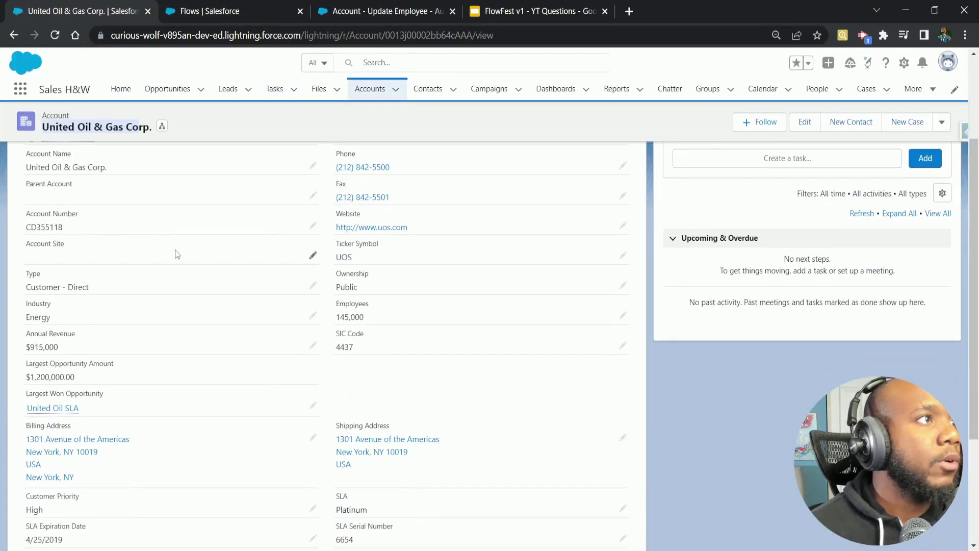
{"action": "scroll", "coordinate": [214, 291], "scroll_direction": "down", "scroll_amount": 2}
{"action": "scroll", "coordinate": [229, 312], "scroll_direction": "down", "scroll_amount": 1}
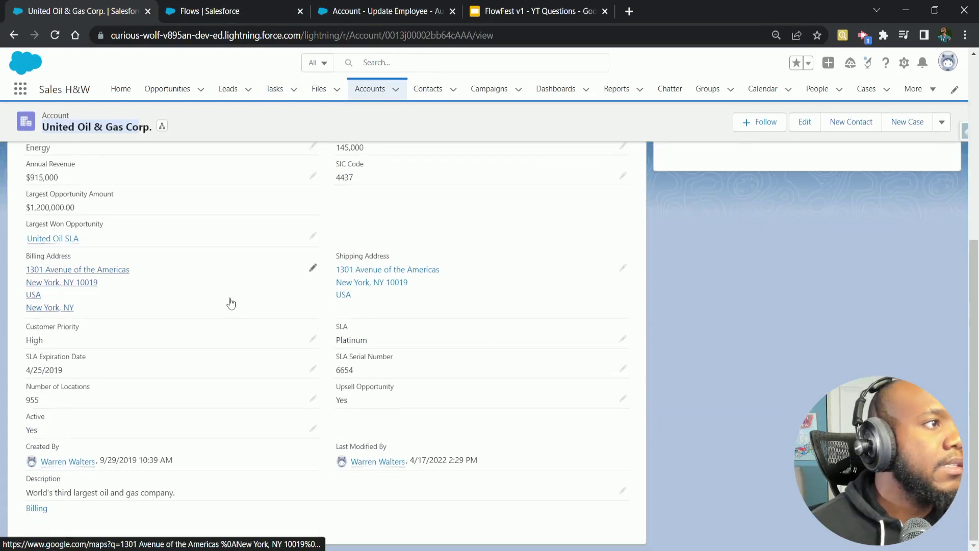
{"action": "scroll", "coordinate": [239, 314], "scroll_direction": "up", "scroll_amount": 3}
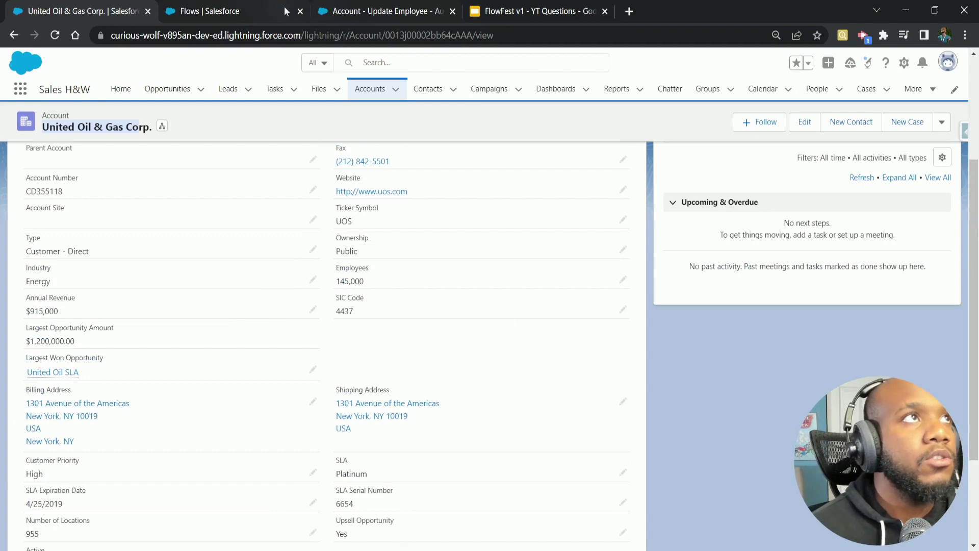
{"action": "left_click", "coordinate": [252, 11]}
Step: Reopen the flow for editing, review the Get Account - NY filter unchanged, and insert a step after it
{"action": "left_click", "coordinate": [350, 11]}
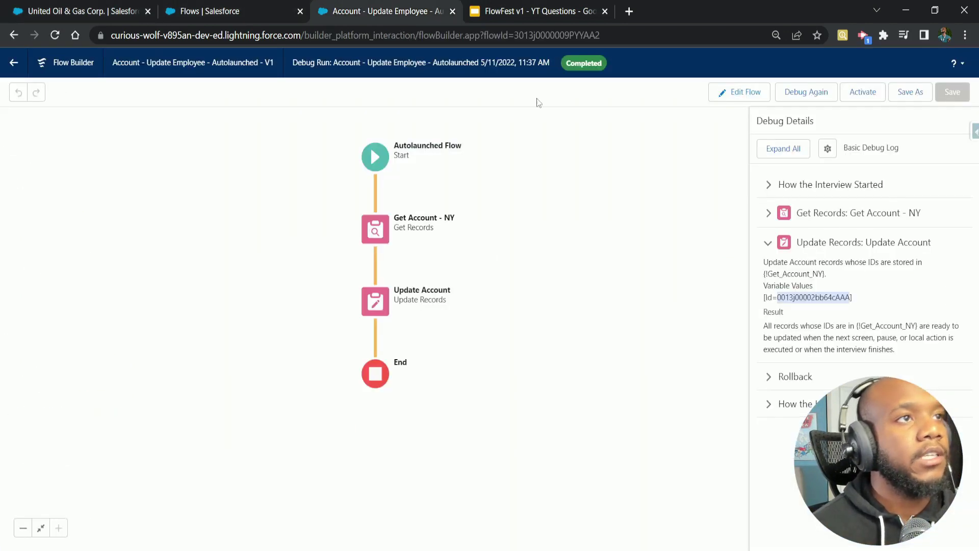
{"action": "left_click", "coordinate": [726, 93]}
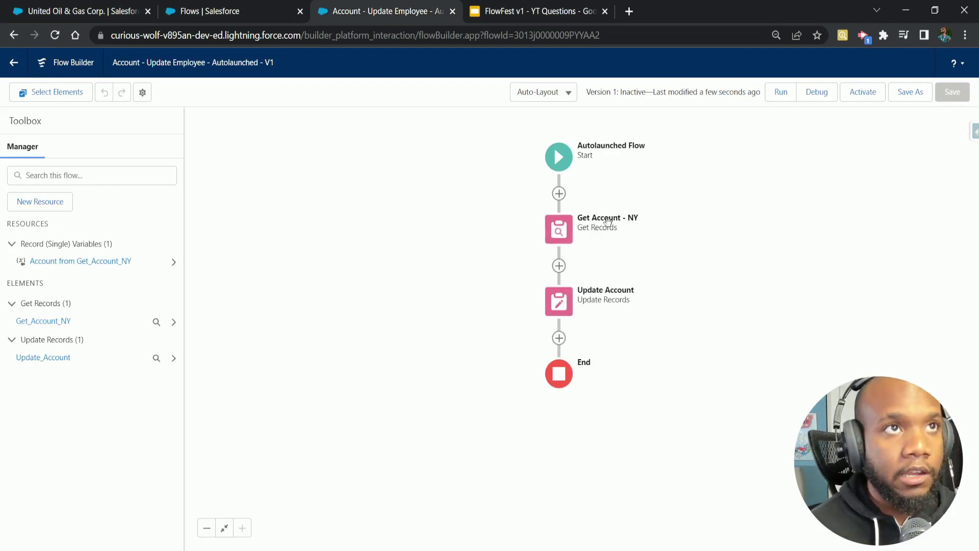
{"action": "left_click", "coordinate": [563, 235]}
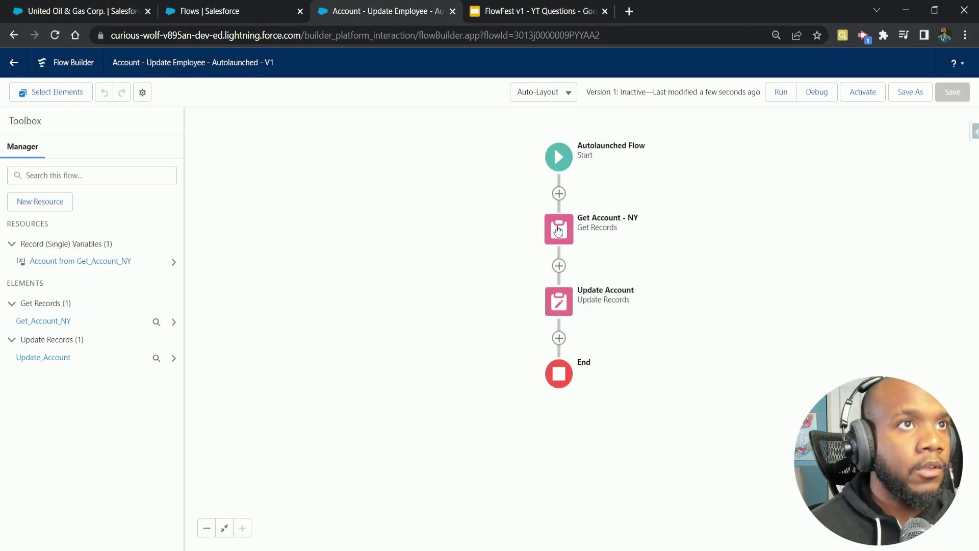
{"action": "left_click", "coordinate": [558, 230]}
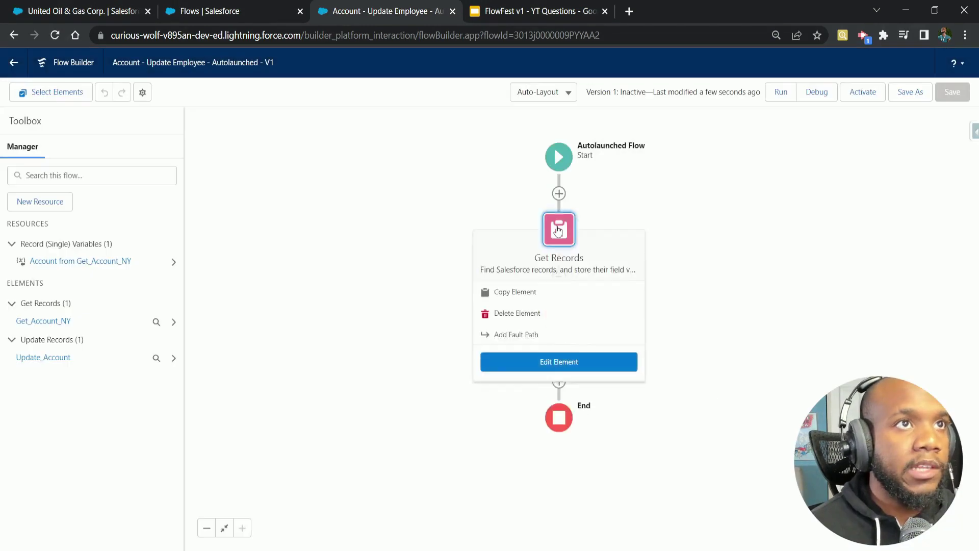
{"action": "double_click", "coordinate": [558, 230]}
{"action": "scroll", "coordinate": [398, 349], "scroll_direction": "down", "scroll_amount": 2}
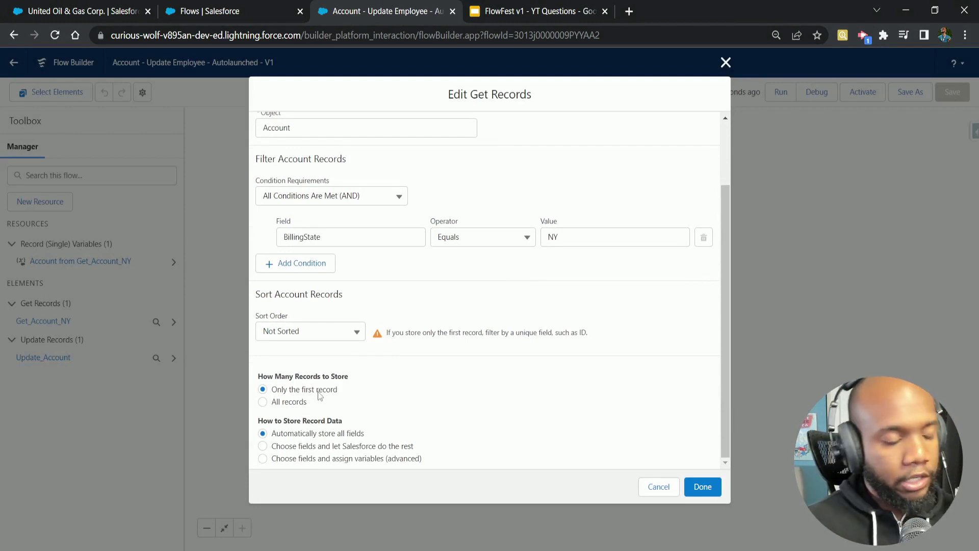
{"action": "scroll", "coordinate": [376, 393], "scroll_direction": "up", "scroll_amount": 2}
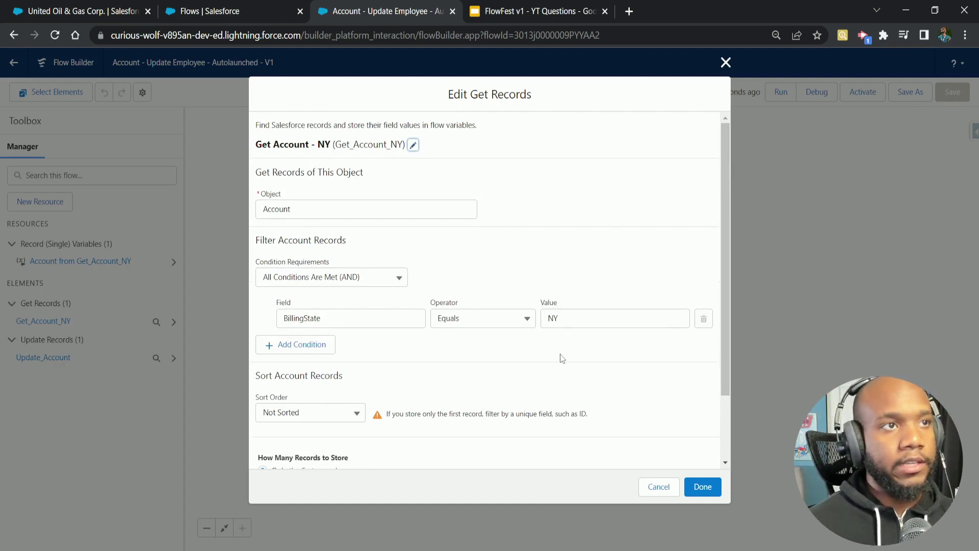
{"action": "scroll", "coordinate": [559, 361], "scroll_direction": "down", "scroll_amount": 2}
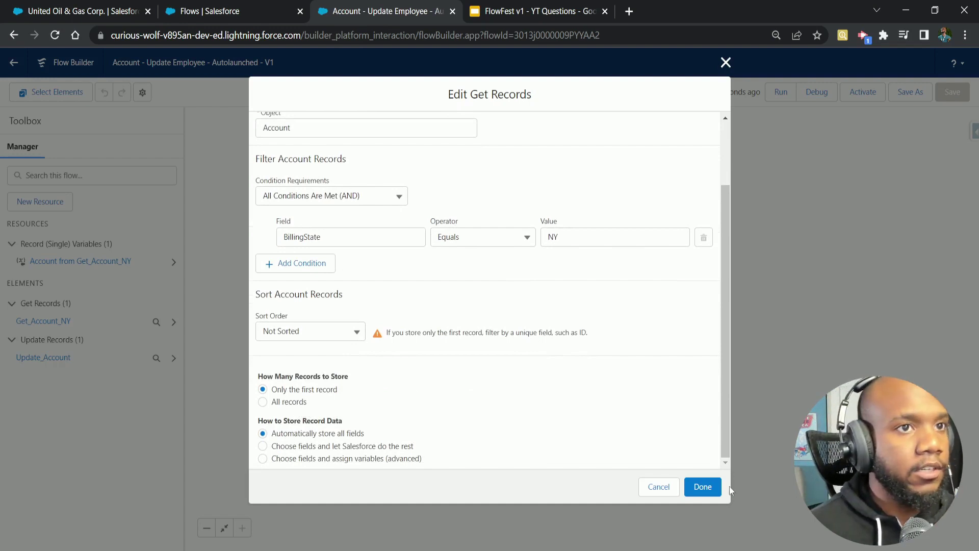
{"action": "left_click", "coordinate": [659, 487]}
{"action": "left_click", "coordinate": [558, 264]}
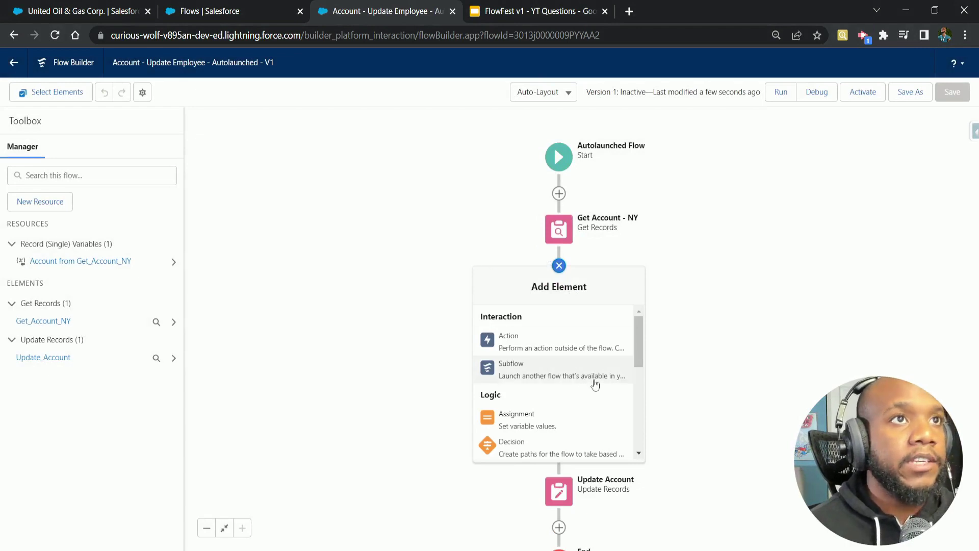
Step: Add a Get Records step labelled Get Contact - NY on Contact, storing all matching records
{"action": "scroll", "coordinate": [592, 382], "scroll_direction": "down", "scroll_amount": 5}
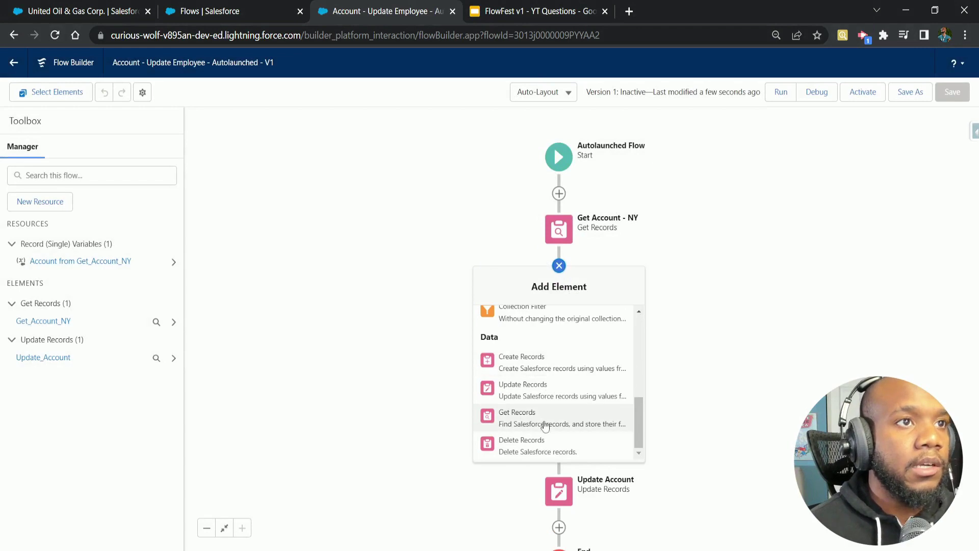
{"action": "left_click", "coordinate": [545, 422]}
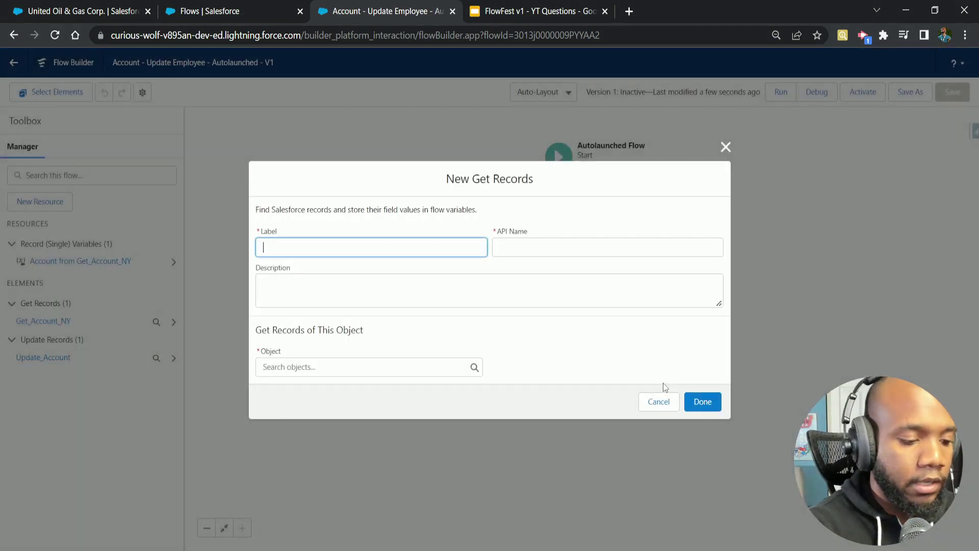
{"action": "type", "text": "Get Cont"}
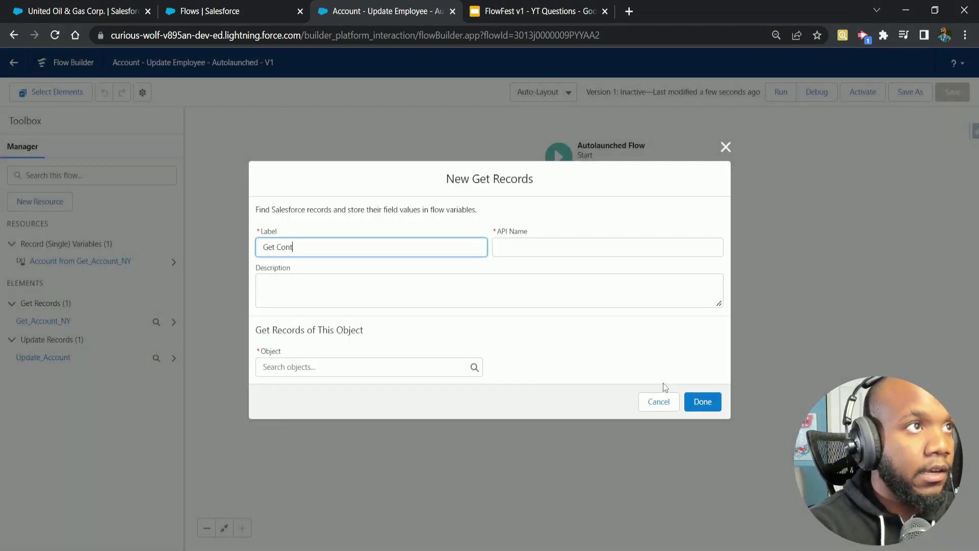
{"action": "type", "text": "act - NY"}
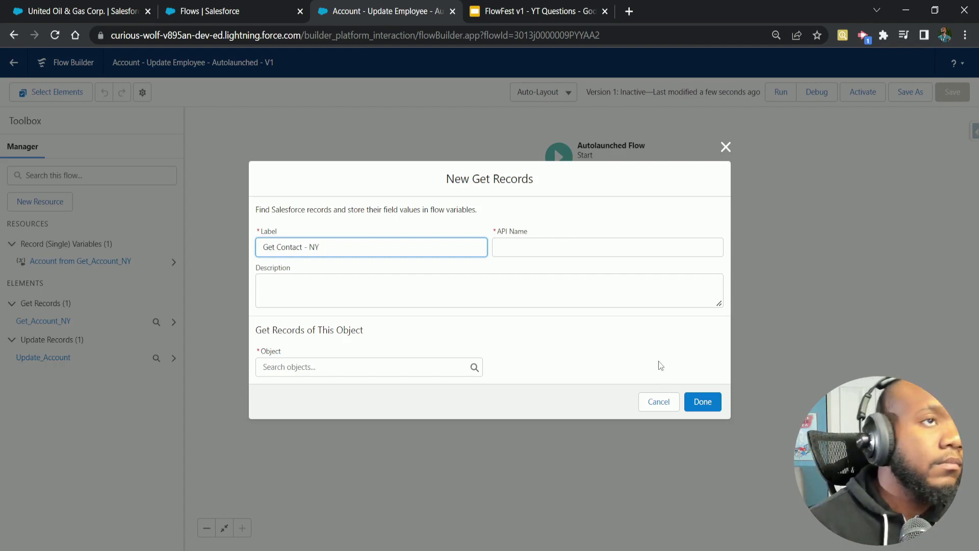
{"action": "left_click", "coordinate": [614, 301]}
{"action": "left_click", "coordinate": [327, 366]}
{"action": "type", "text": "contact"}
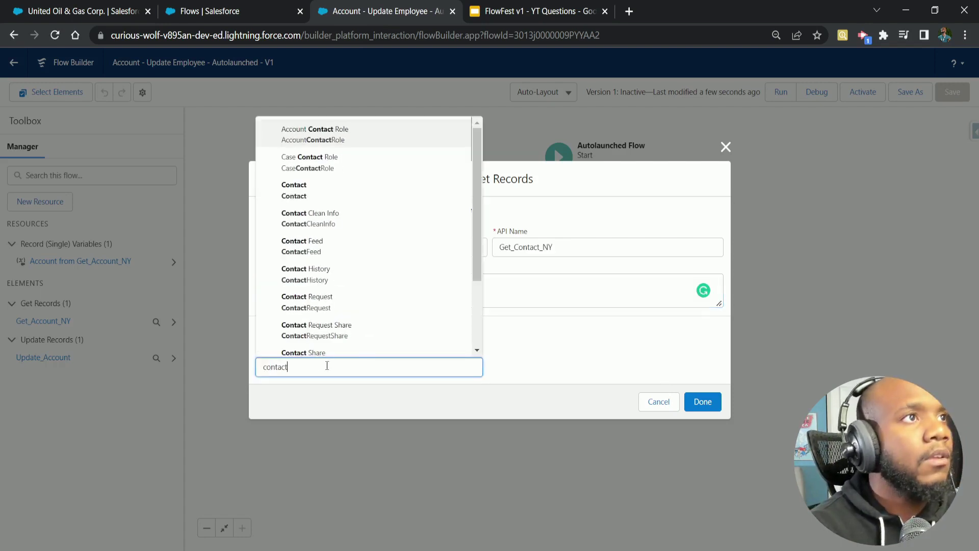
{"action": "key", "text": "Down"}
{"action": "key", "text": "Down"}
{"action": "key", "text": "Return"}
{"action": "scroll", "coordinate": [457, 368], "scroll_direction": "down", "scroll_amount": 3}
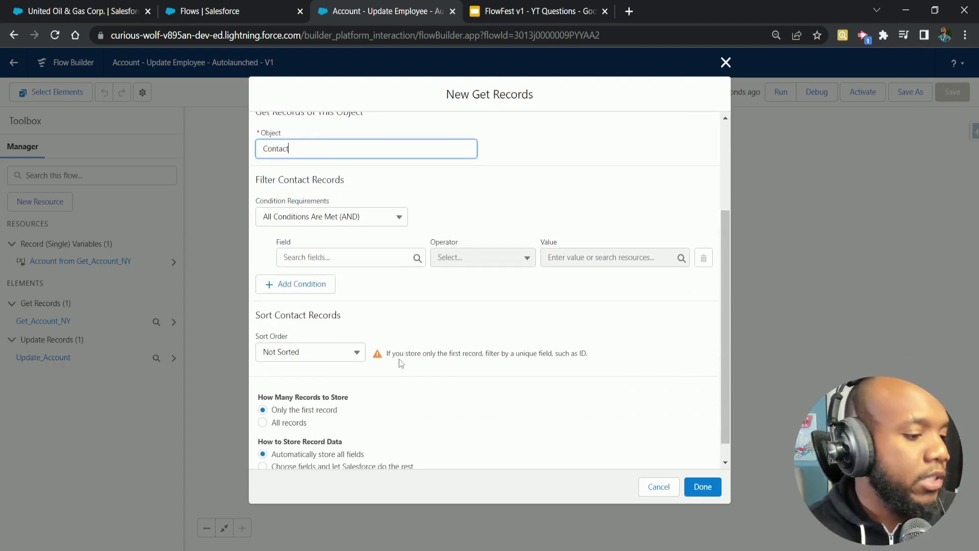
{"action": "left_click", "coordinate": [288, 422]}
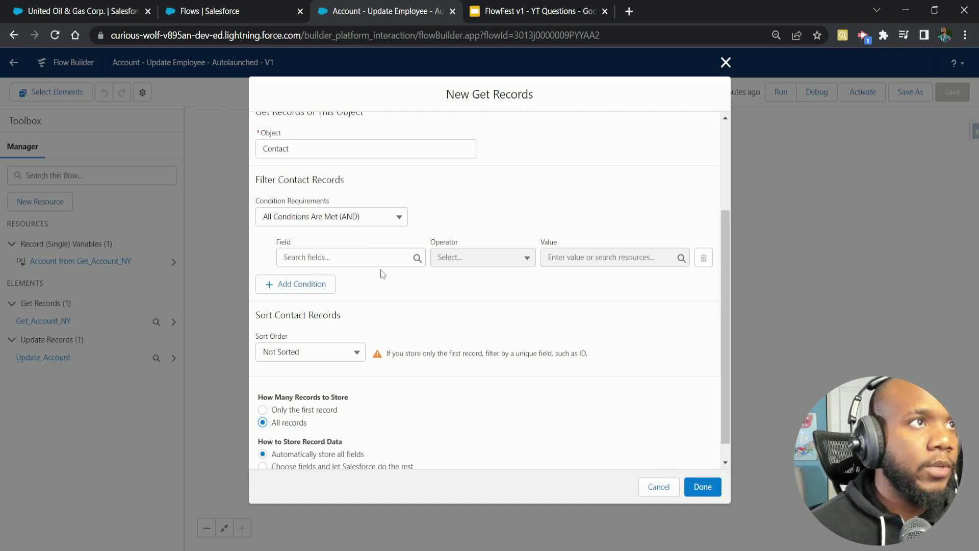
Step: Filter contacts where AccountId equals the Get_Account_NY record's Id
{"action": "left_click", "coordinate": [369, 258]}
{"action": "type", "text": "a"}
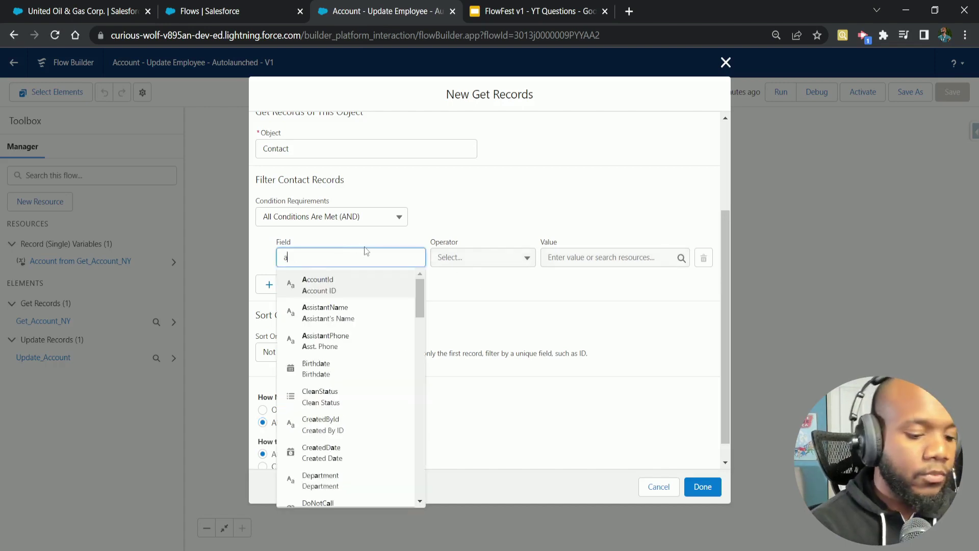
{"action": "type", "text": "ccount"}
{"action": "left_click", "coordinate": [318, 284]}
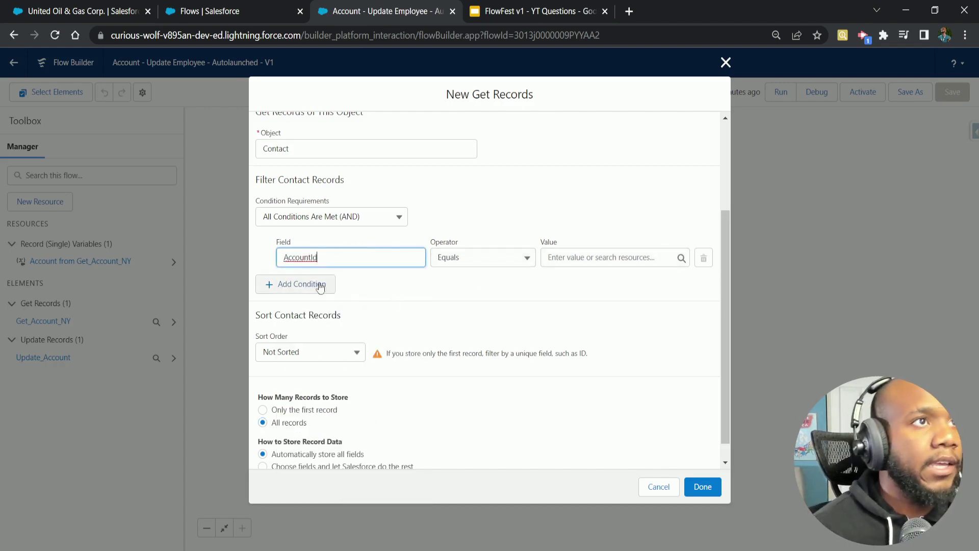
{"action": "left_click", "coordinate": [610, 258]}
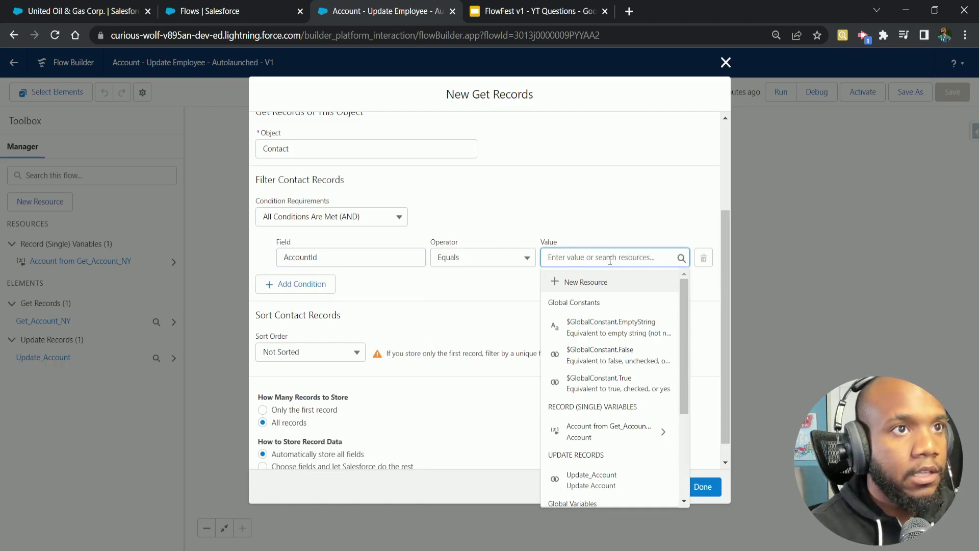
{"action": "type", "text": "account"}
{"action": "key", "text": "Return"}
{"action": "left_click", "coordinate": [605, 258]}
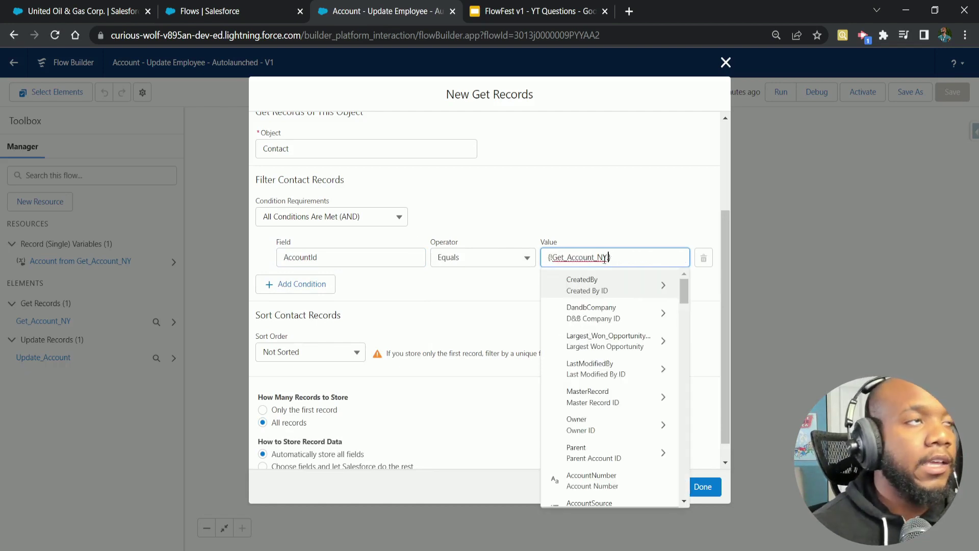
{"action": "scroll", "coordinate": [494, 316], "scroll_direction": "up", "scroll_amount": 1}
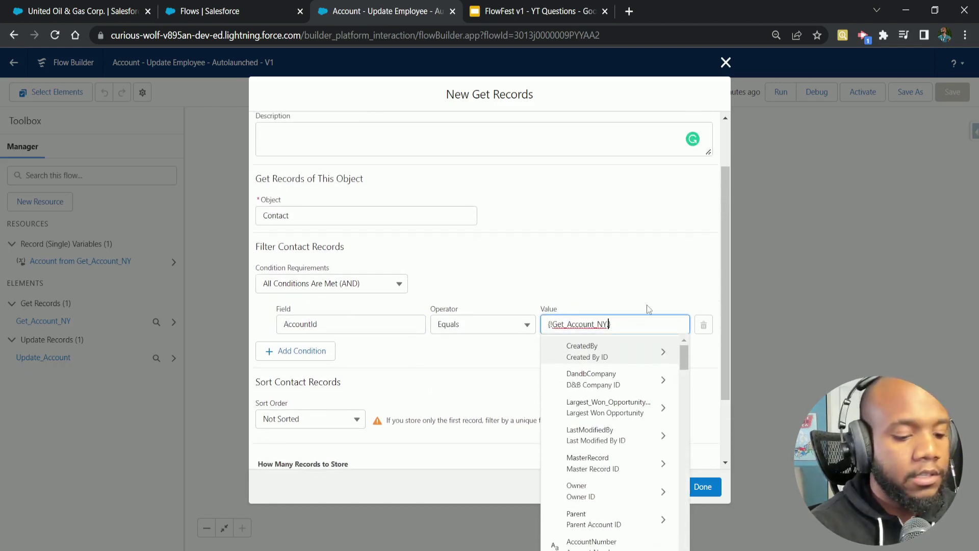
{"action": "type", "text": ".IOd"}
{"action": "left_click", "coordinate": [617, 324]}
{"action": "left_click", "coordinate": [510, 293]}
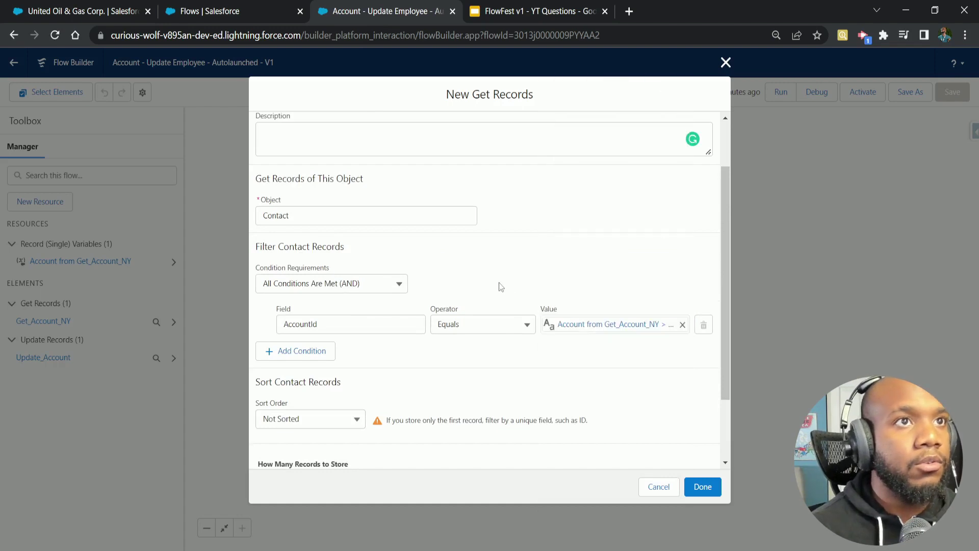
Step: Add the Get Contact - NY step to the flow and save it
{"action": "scroll", "coordinate": [579, 387], "scroll_direction": "down", "scroll_amount": 2}
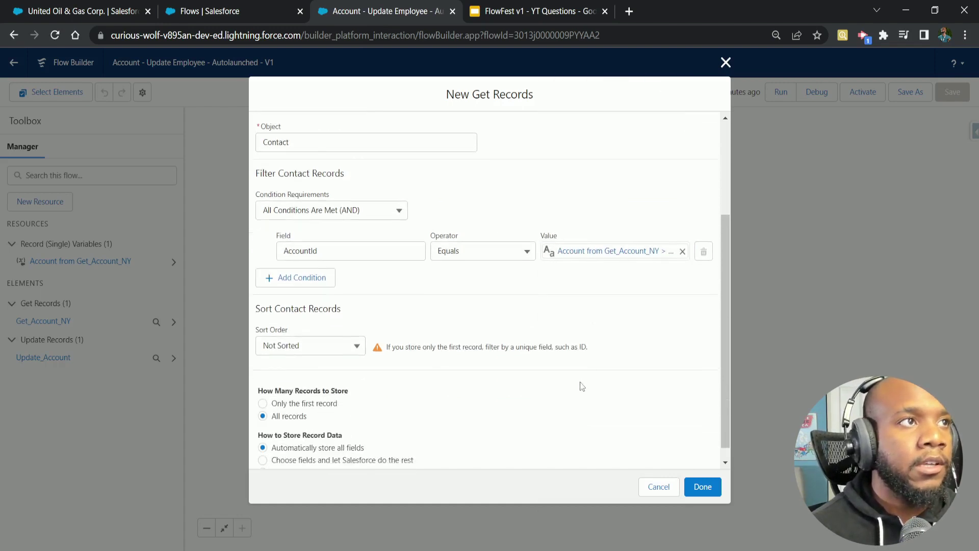
{"action": "scroll", "coordinate": [481, 311], "scroll_direction": "up", "scroll_amount": 2}
{"action": "scroll", "coordinate": [481, 311], "scroll_direction": "up", "scroll_amount": 2}
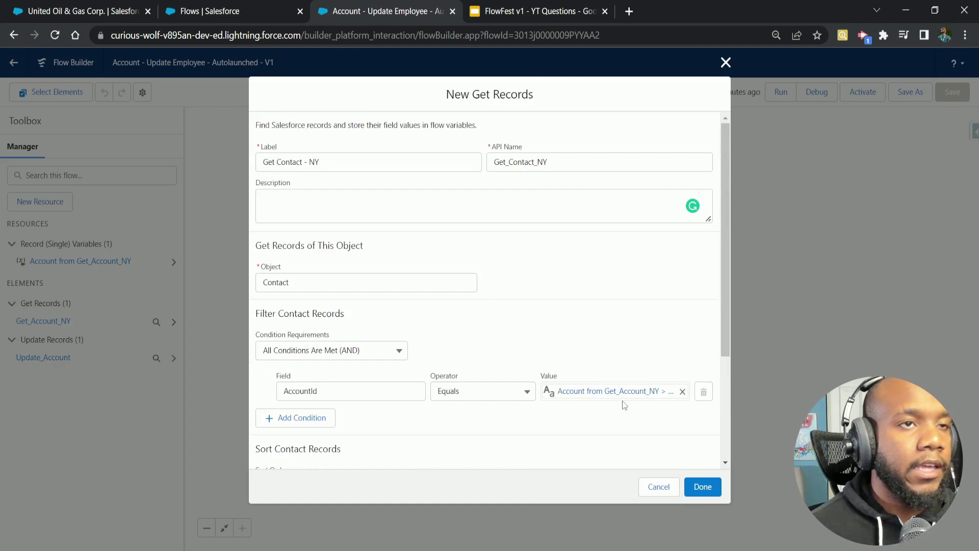
{"action": "left_click", "coordinate": [702, 487]}
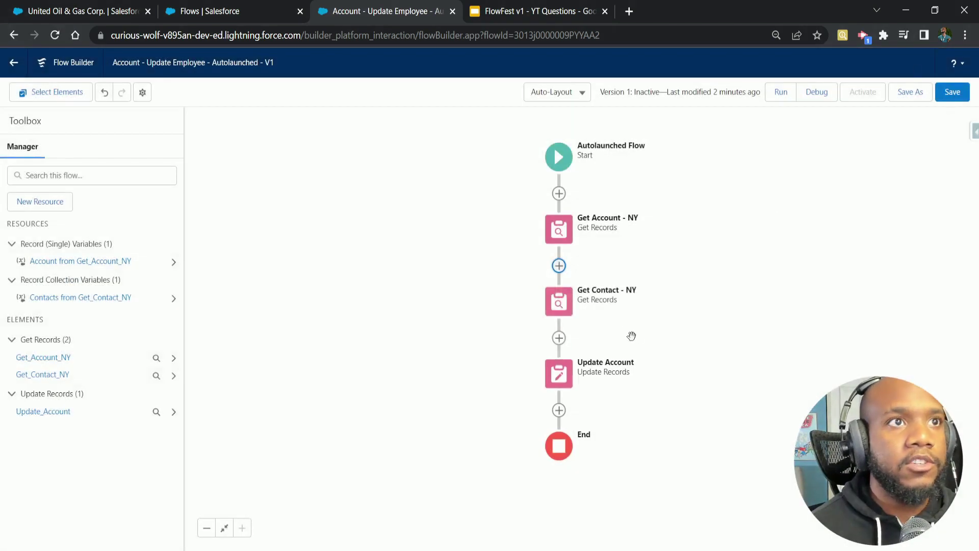
{"action": "left_click", "coordinate": [952, 92]}
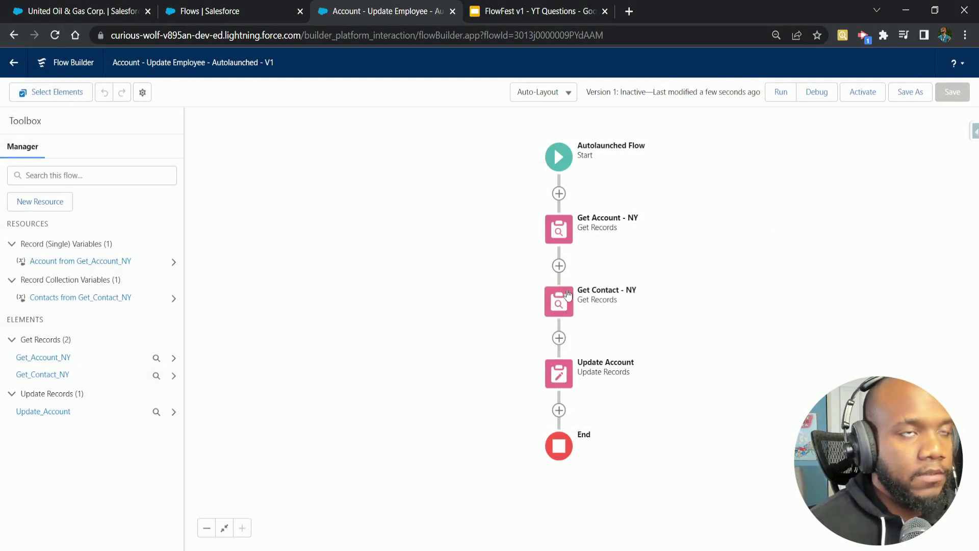
{"action": "left_click", "coordinate": [559, 338]}
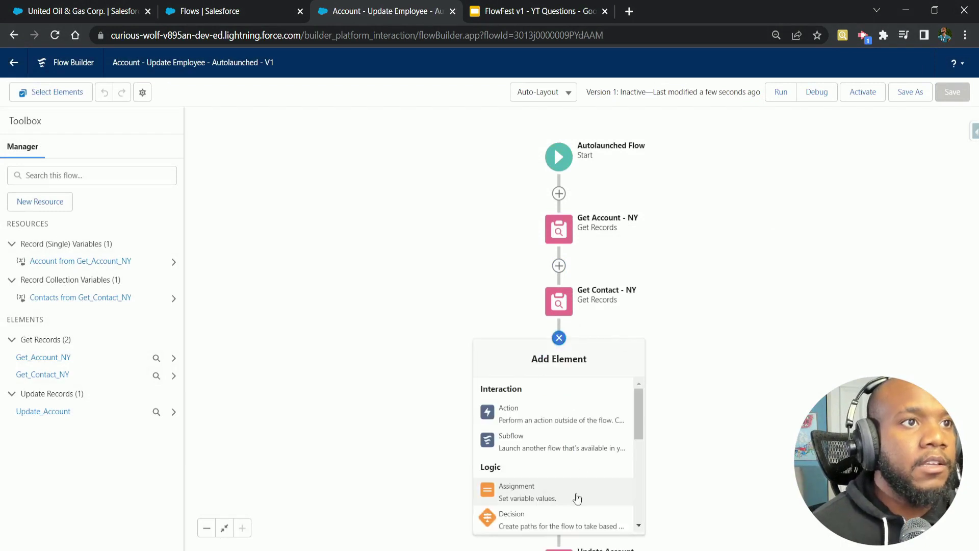
Step: Add an Assign Account Value assignment targeting {!Get_Account_NY.NumberOfEmployees}
{"action": "left_click", "coordinate": [549, 492]}
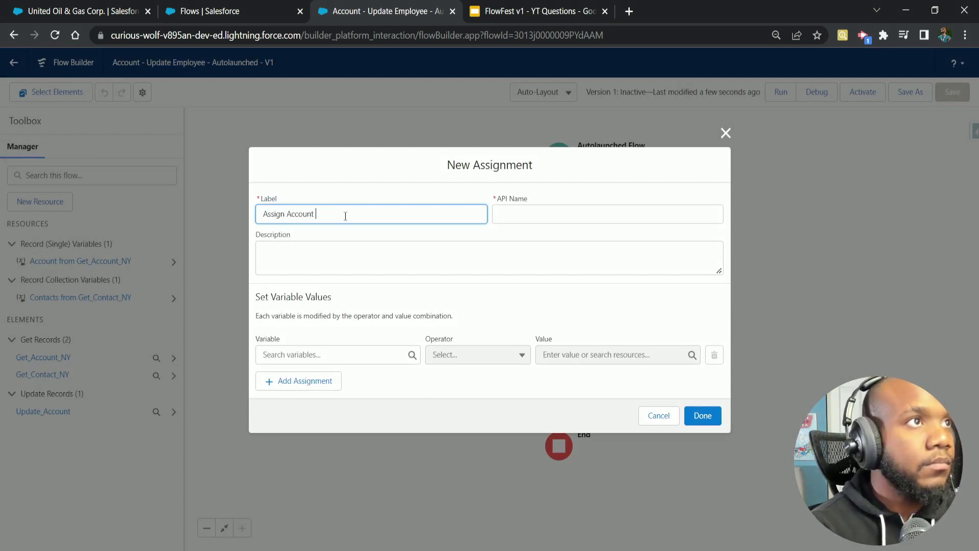
{"action": "left_click", "coordinate": [490, 257]}
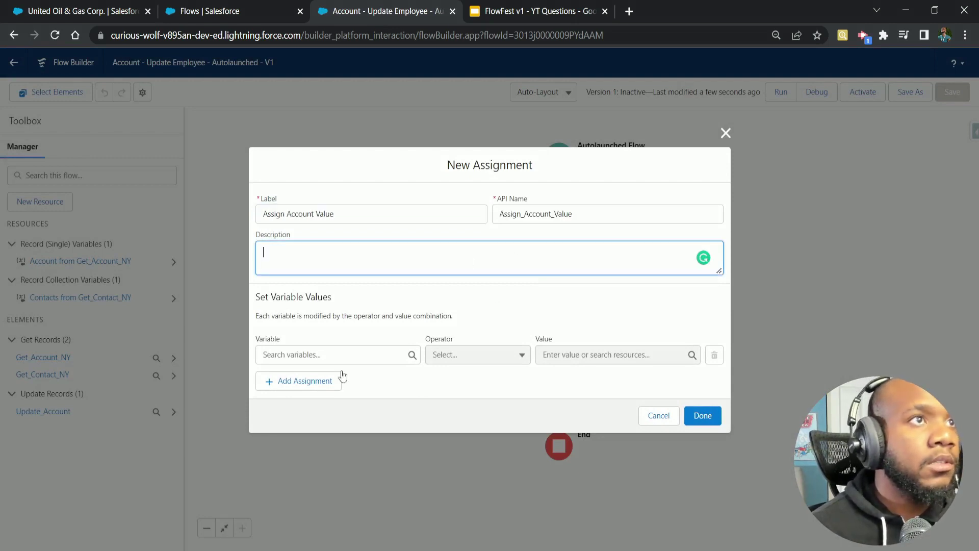
{"action": "key", "text": "Tab"}
{"action": "key", "text": "Down"}
{"action": "key", "text": "Down"}
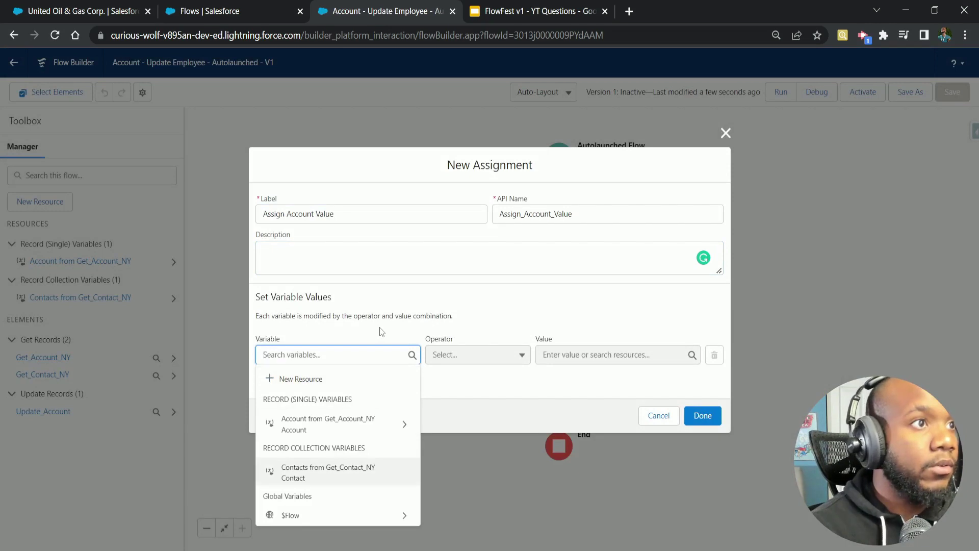
{"action": "key", "text": "Up"}
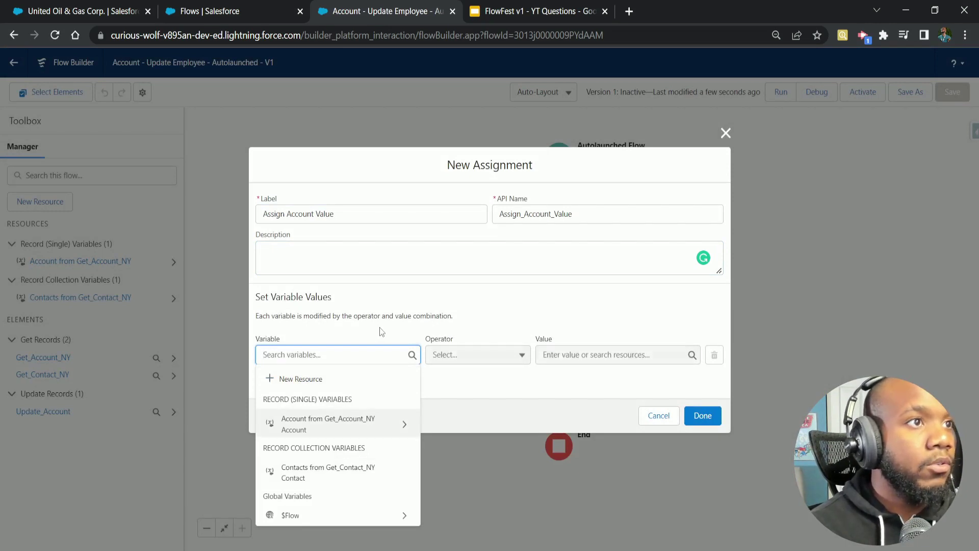
{"action": "key", "text": "Return"}
{"action": "type", "text": "emp"}
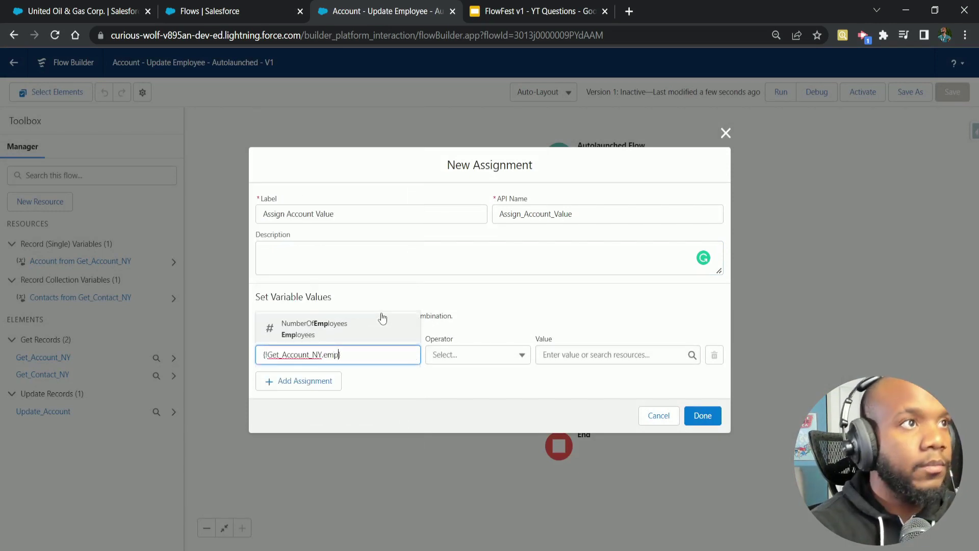
{"action": "type", "text": "l"}
{"action": "key", "text": "Return"}
Step: Set the operator to Equals Count with the Get_Contact_NY contacts as value, and add the assignment
{"action": "left_click", "coordinate": [462, 357]}
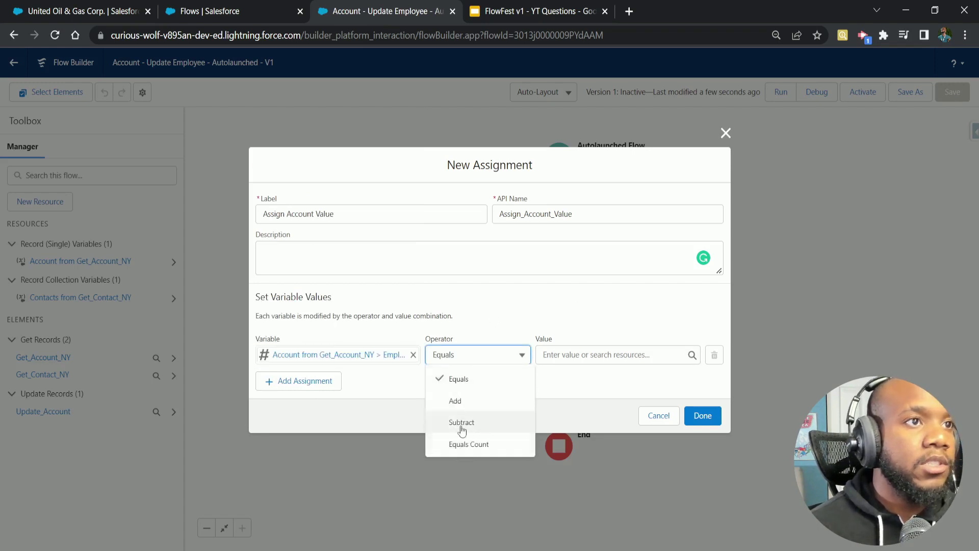
{"action": "left_click", "coordinate": [383, 359]}
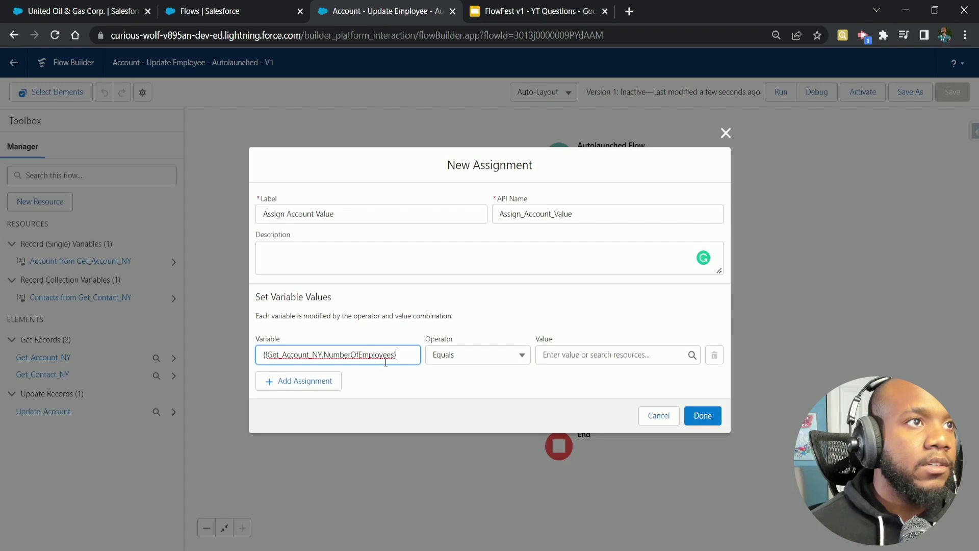
{"action": "left_click", "coordinate": [462, 356]}
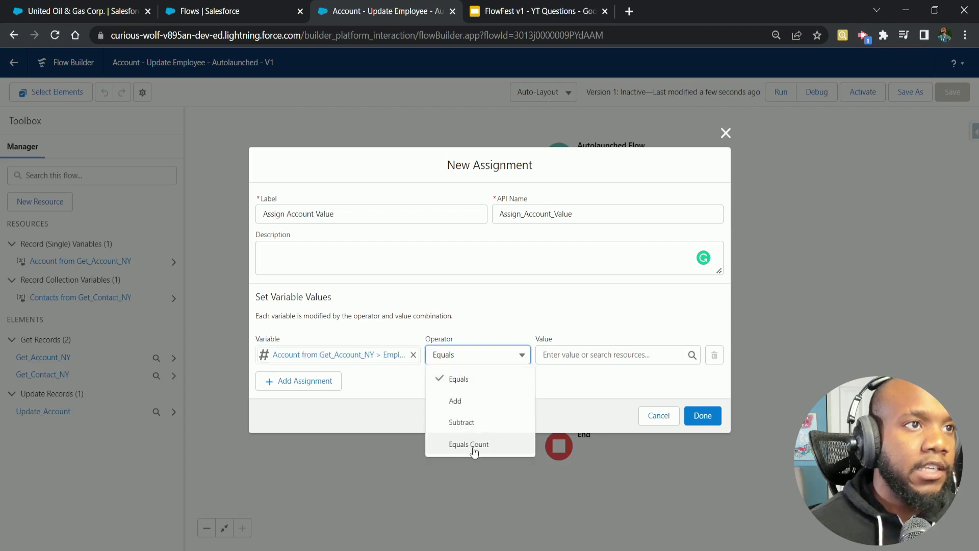
{"action": "left_click", "coordinate": [494, 444]}
{"action": "left_click", "coordinate": [616, 353]}
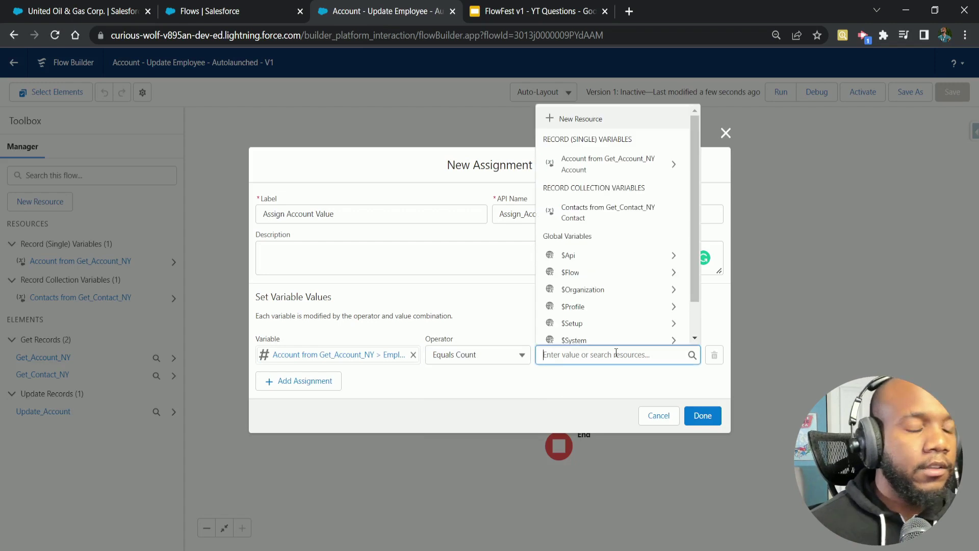
{"action": "left_click", "coordinate": [617, 219]}
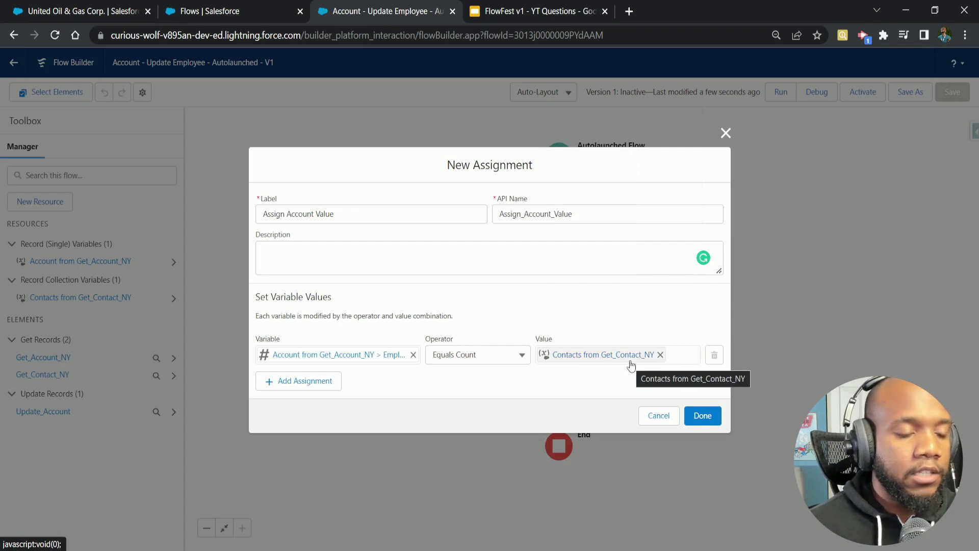
{"action": "left_click", "coordinate": [702, 415]}
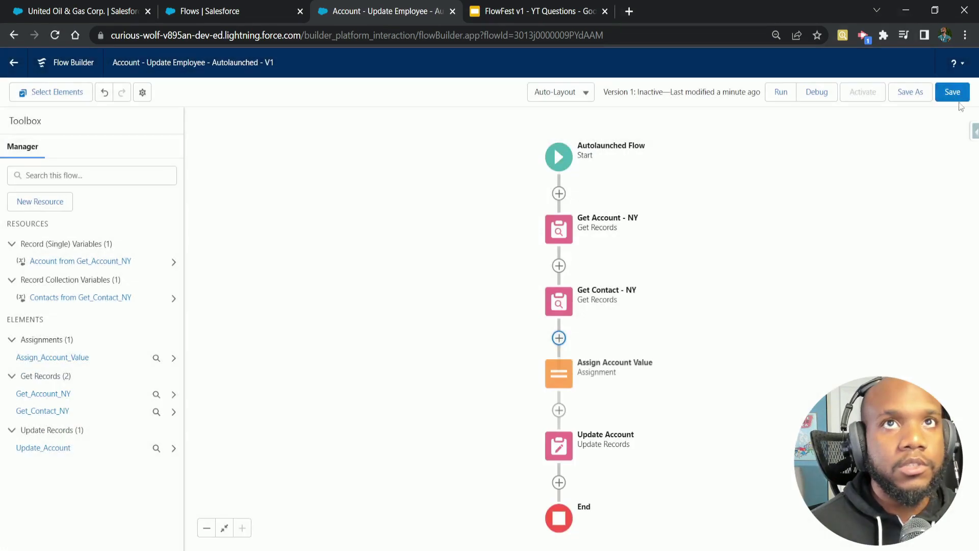
{"action": "left_click", "coordinate": [818, 93]}
Step: Run a rollback-mode debug of the flow and confirm NumberOfEmployees is assigned 4
{"action": "left_click", "coordinate": [340, 286]}
{"action": "left_click", "coordinate": [648, 399]}
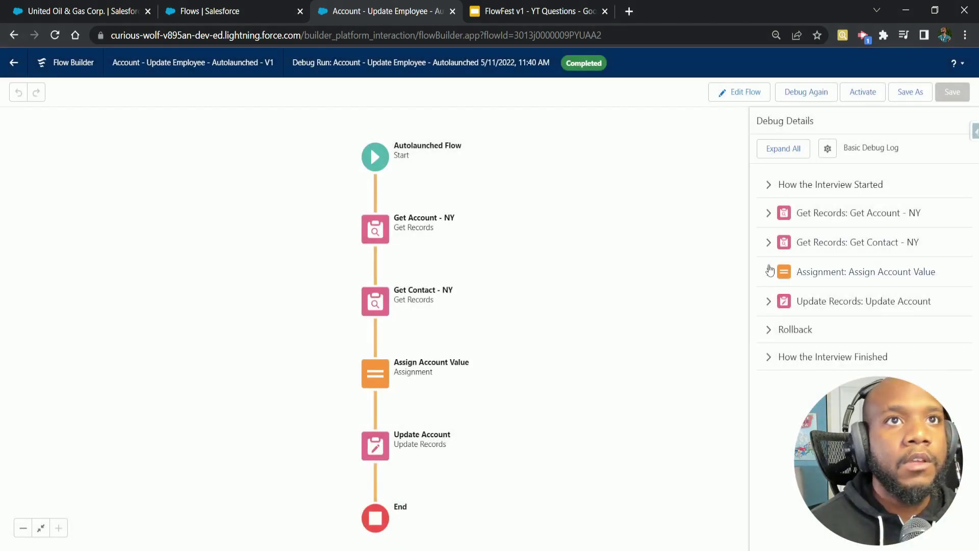
{"action": "left_click", "coordinate": [769, 275]}
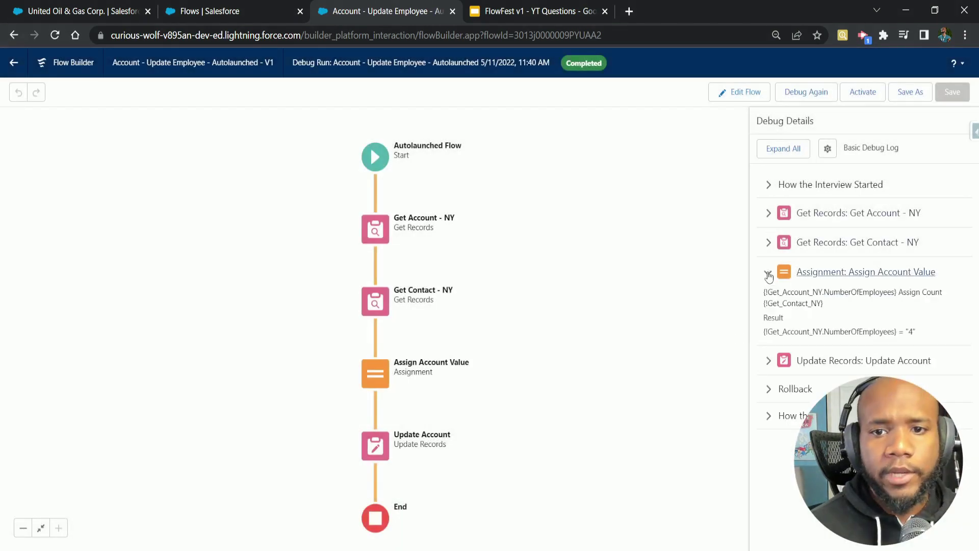
{"action": "left_click_drag", "start_coordinate": [916, 331], "coordinate": [811, 334]}
{"action": "left_click", "coordinate": [811, 334]}
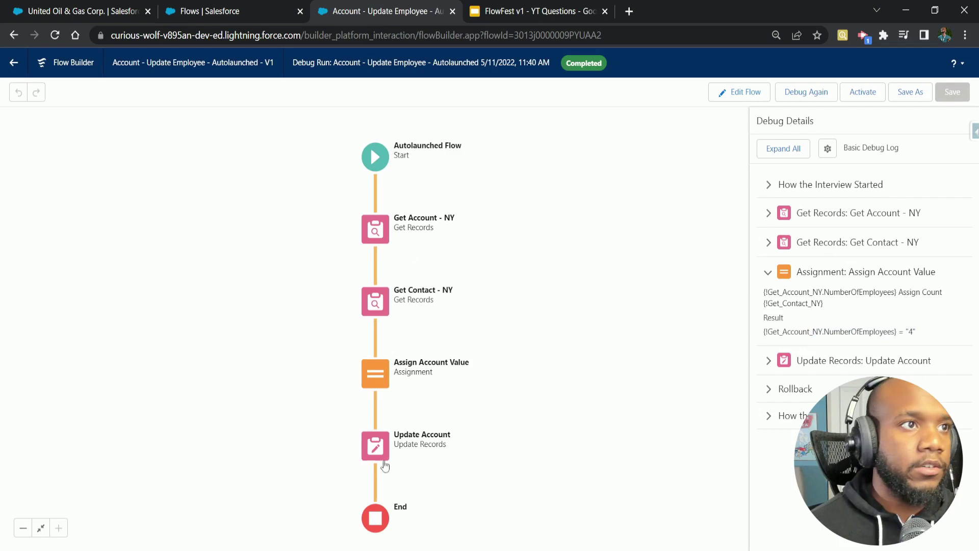
Step: Review the Assign Account Value and Update Account settings unchanged, then return to the editing canvas
{"action": "double_click", "coordinate": [384, 389]}
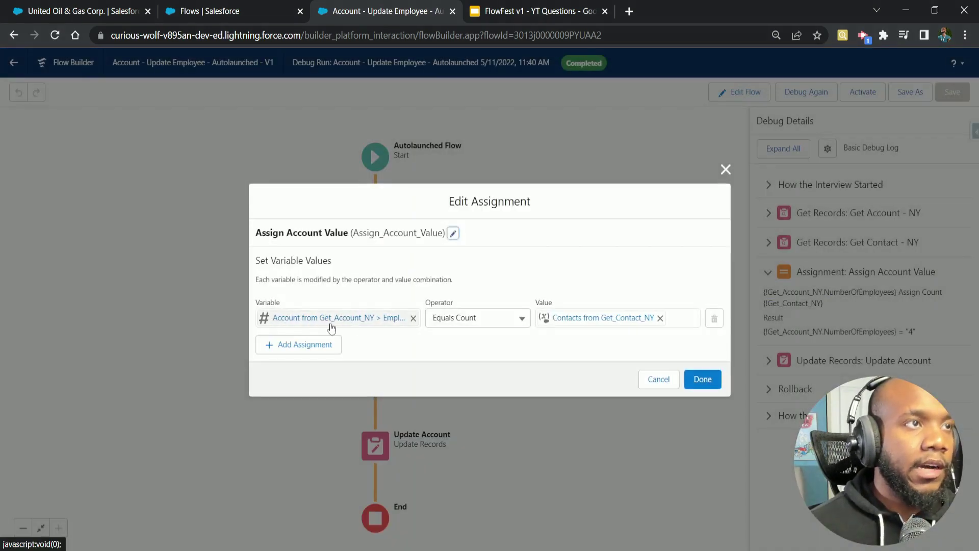
{"action": "left_click", "coordinate": [663, 382]}
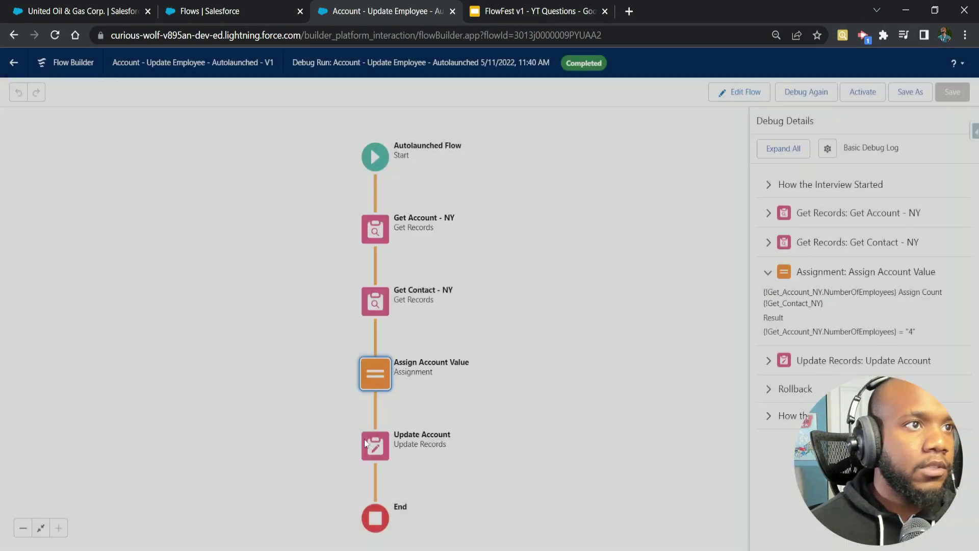
{"action": "double_click", "coordinate": [368, 440]}
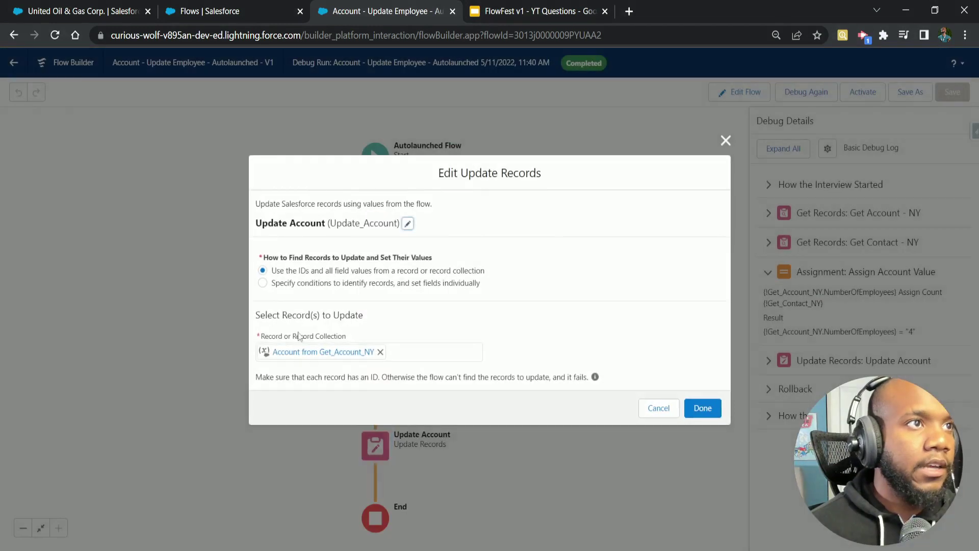
{"action": "left_click", "coordinate": [659, 408]}
{"action": "left_click", "coordinate": [769, 274]}
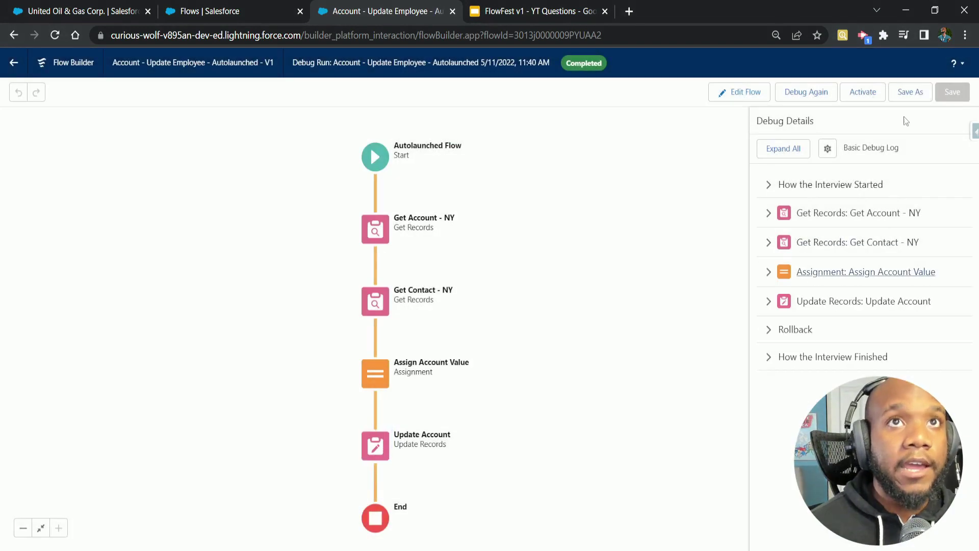
{"action": "left_click", "coordinate": [742, 91]}
{"action": "left_click_drag", "start_coordinate": [741, 409], "coordinate": [714, 389]}
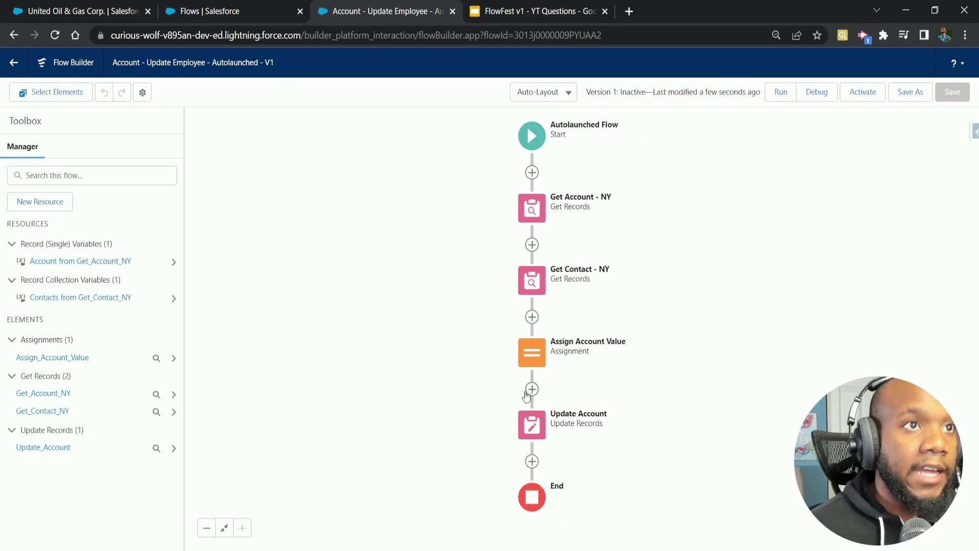
Step: Inspect the Get Contact - NY filter conditions and insert options, leaving everything unchanged
{"action": "double_click", "coordinate": [534, 282]}
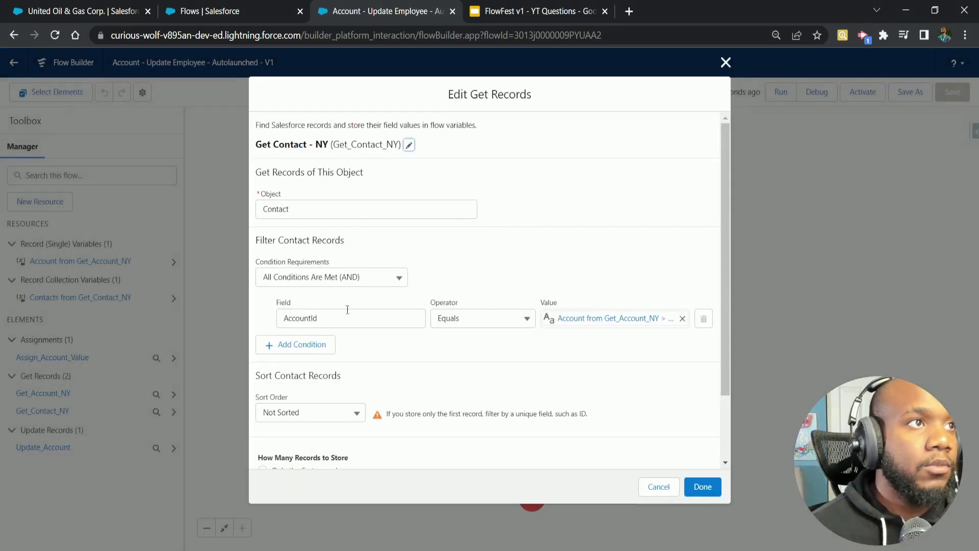
{"action": "left_click", "coordinate": [303, 348]}
{"action": "left_click", "coordinate": [343, 357]}
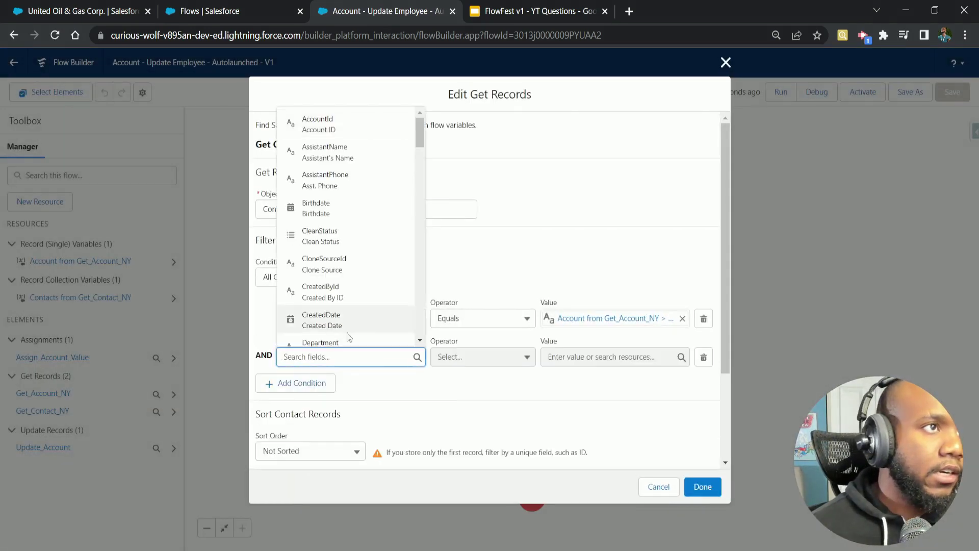
{"action": "left_click", "coordinate": [495, 410]}
{"action": "left_click", "coordinate": [703, 357]}
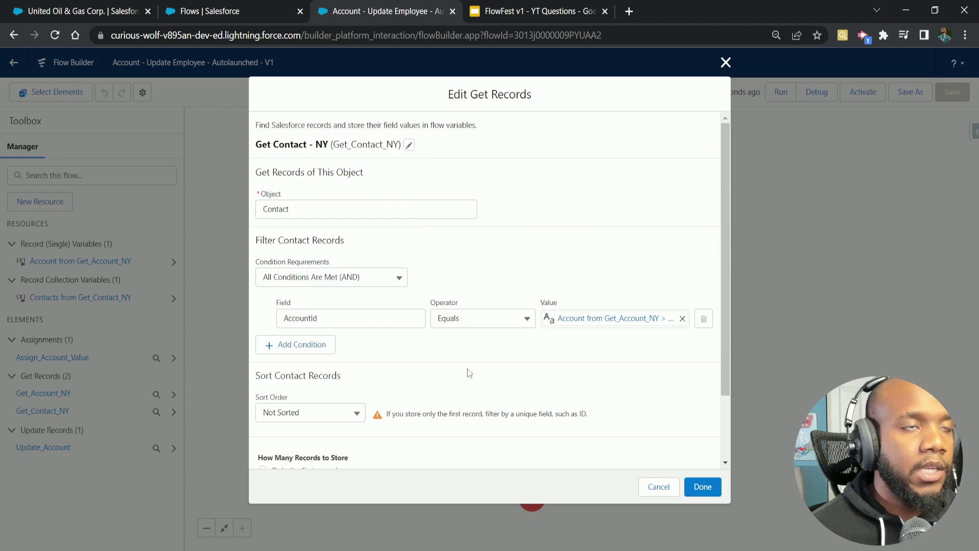
{"action": "left_click", "coordinate": [659, 487]}
{"action": "left_click", "coordinate": [532, 317]}
{"action": "scroll", "coordinate": [509, 437], "scroll_direction": "down", "scroll_amount": 5}
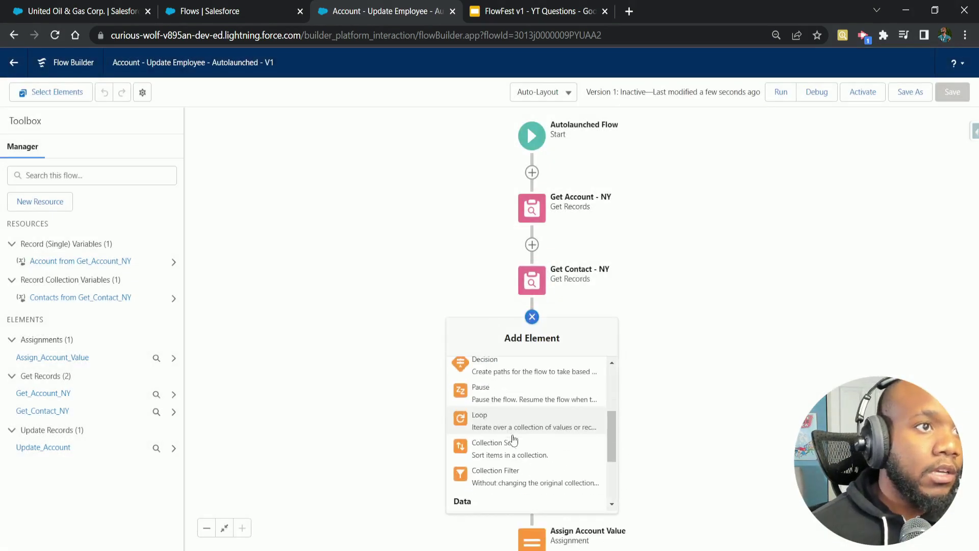
{"action": "left_click", "coordinate": [640, 309]}
Step: Copy the Get Contact - NY element and paste a duplicate directly below it
{"action": "left_click", "coordinate": [531, 280]}
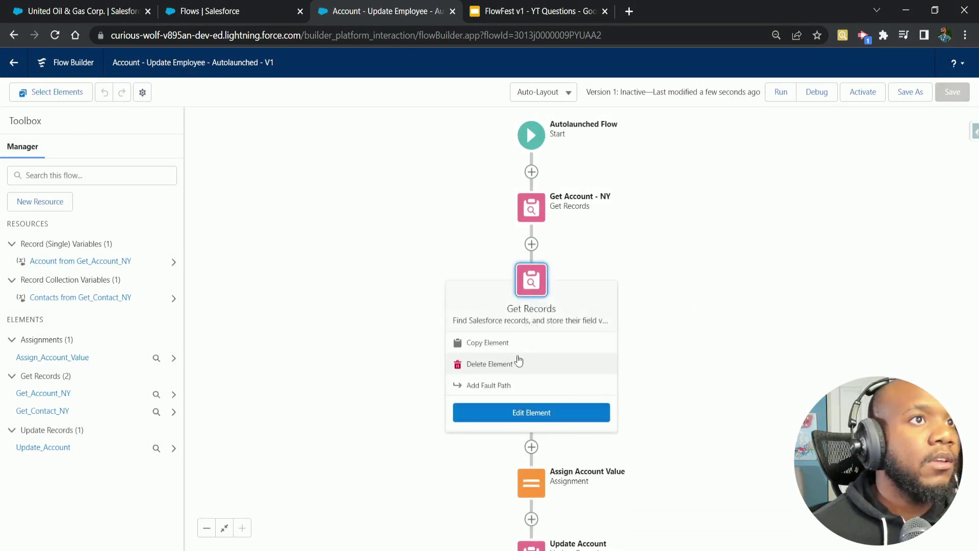
{"action": "left_click", "coordinate": [500, 341]}
{"action": "left_click", "coordinate": [531, 316]}
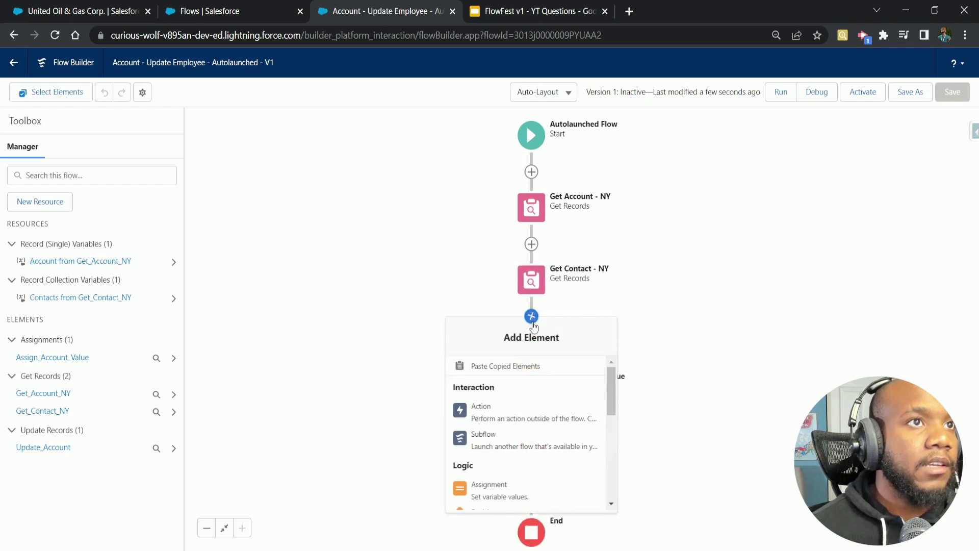
{"action": "left_click", "coordinate": [479, 367]}
{"action": "left_click", "coordinate": [547, 353]}
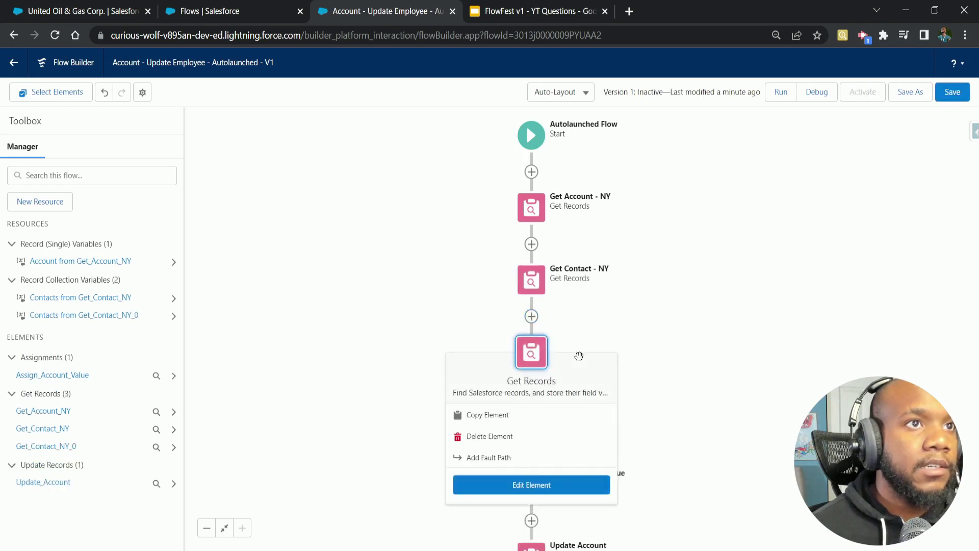
{"action": "double_click", "coordinate": [538, 356]}
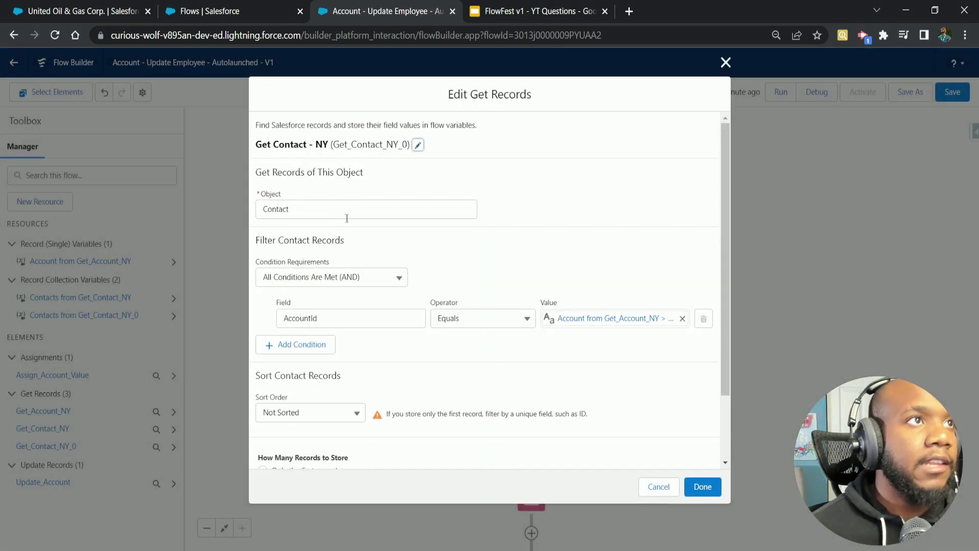
Step: Rename the pasted lookup to 'Get Contact - NY SVP' and regenerate its API name
{"action": "left_click", "coordinate": [418, 146]}
{"action": "left_click", "coordinate": [318, 163]}
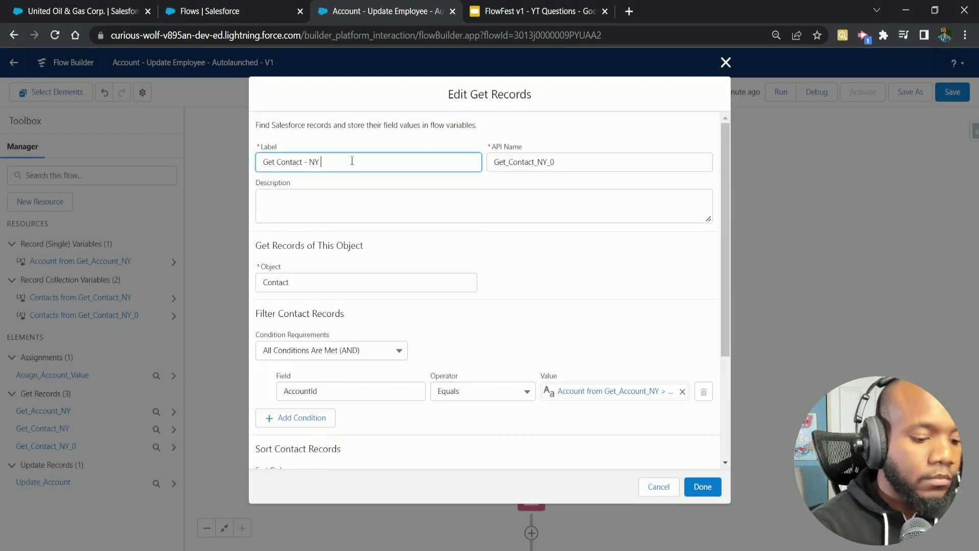
{"action": "type", "text": "SVP"}
{"action": "left_click", "coordinate": [537, 165]}
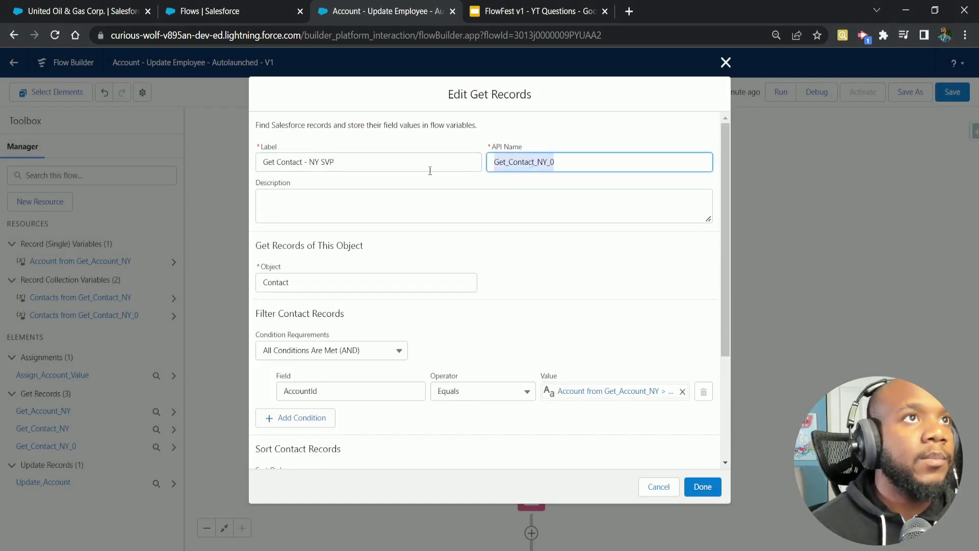
{"action": "key", "text": "Tab"}
{"action": "scroll", "coordinate": [505, 274], "scroll_direction": "down", "scroll_amount": 3}
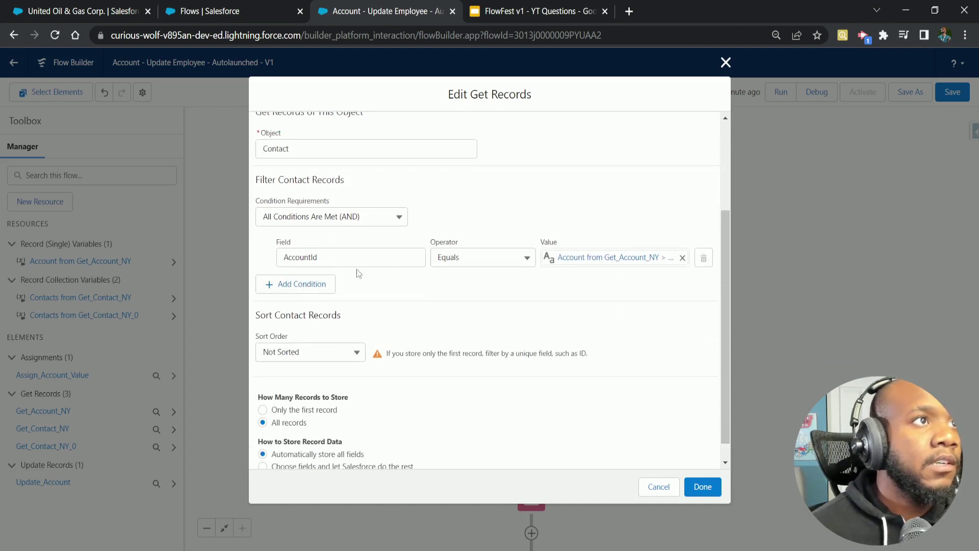
Step: Add a Title Contains SVP condition to the copied lookup and save it
{"action": "left_click", "coordinate": [305, 284]}
{"action": "left_click", "coordinate": [329, 296]}
{"action": "type", "text": "tit"}
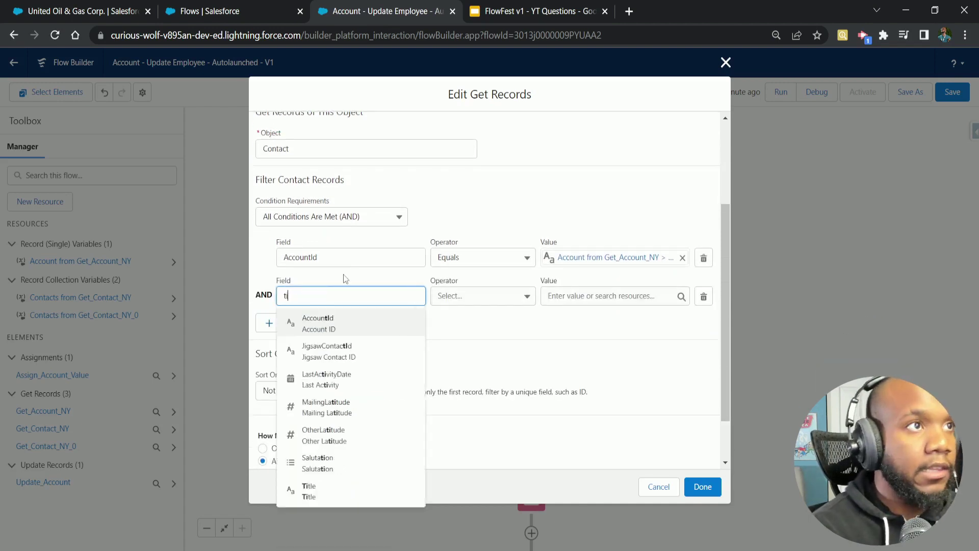
{"action": "key", "text": "Down"}
{"action": "key", "text": "Down"}
{"action": "key", "text": "Return"}
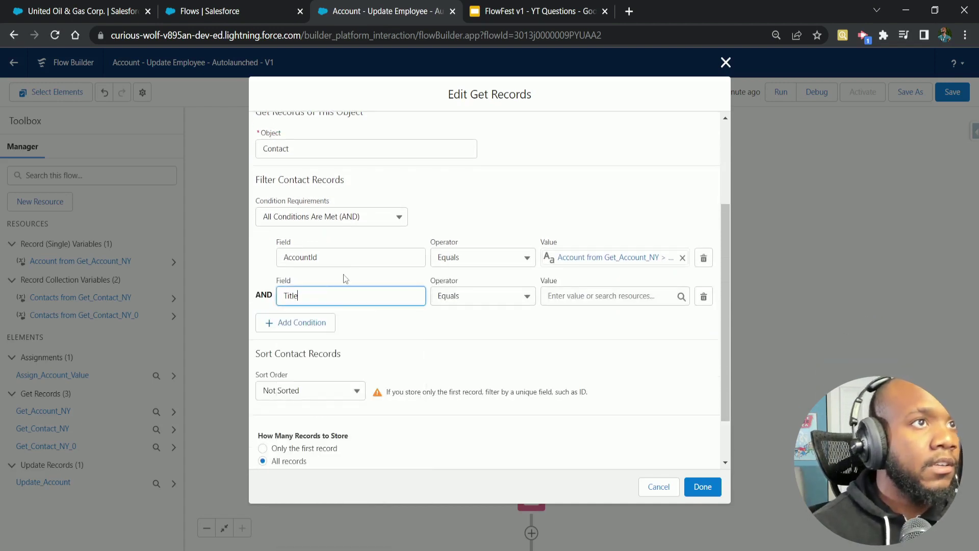
{"action": "left_click", "coordinate": [443, 296]}
{"action": "left_click", "coordinate": [467, 407]}
{"action": "left_click", "coordinate": [564, 296]}
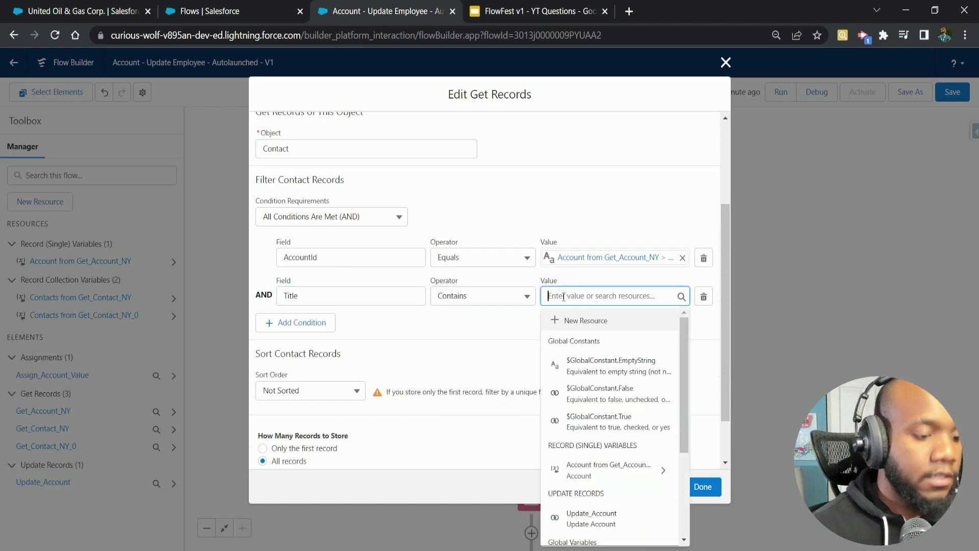
{"action": "type", "text": "SVP"}
{"action": "left_click", "coordinate": [702, 487]}
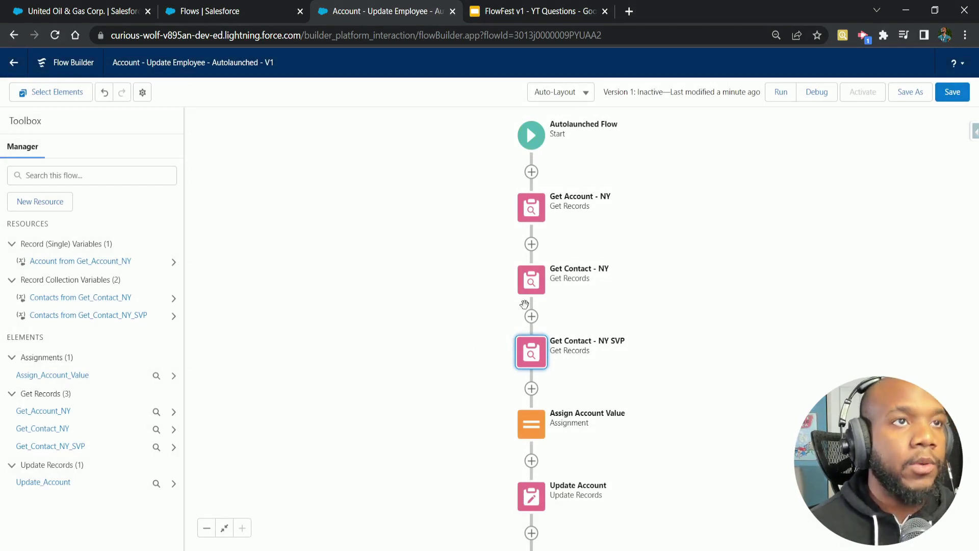
{"action": "left_click", "coordinate": [532, 286]}
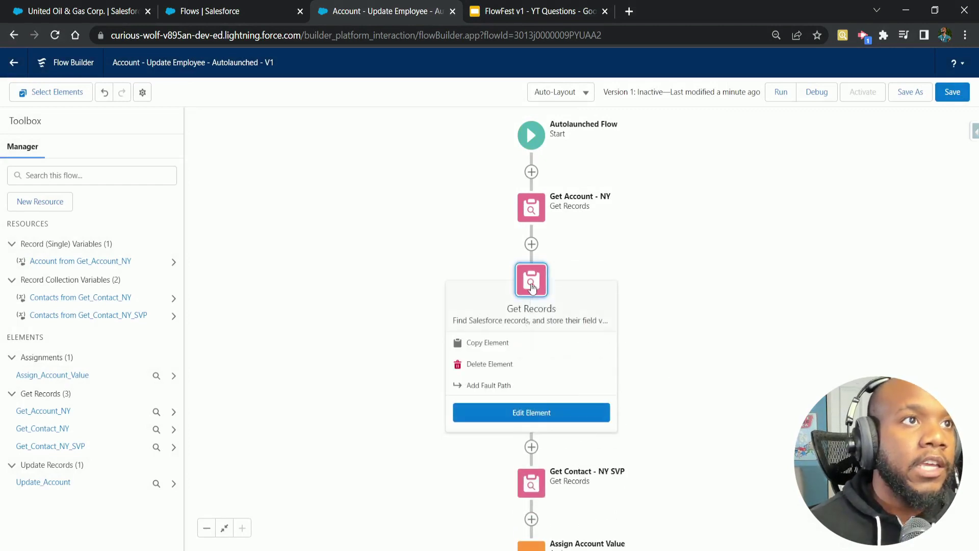
Step: Delete the Get Contact - NY SVP element from the flow
{"action": "left_click", "coordinate": [741, 352]}
{"action": "left_click", "coordinate": [532, 352]}
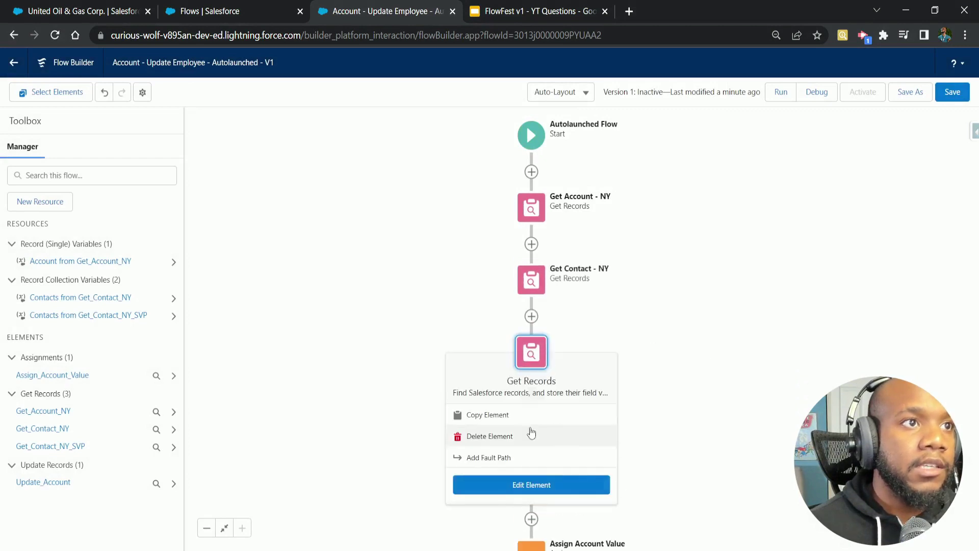
{"action": "left_click", "coordinate": [514, 441]}
Step: Add a 'Loop Contact' loop over the Get_Contact_NY contacts after Get Contact - NY
{"action": "left_click", "coordinate": [532, 316]}
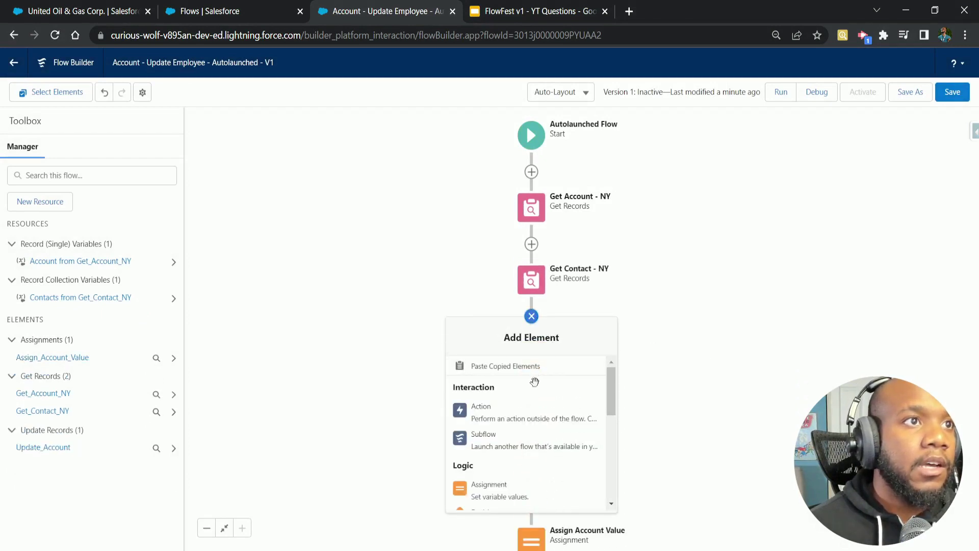
{"action": "scroll", "coordinate": [535, 381], "scroll_direction": "down", "scroll_amount": 5}
{"action": "left_click", "coordinate": [520, 392]}
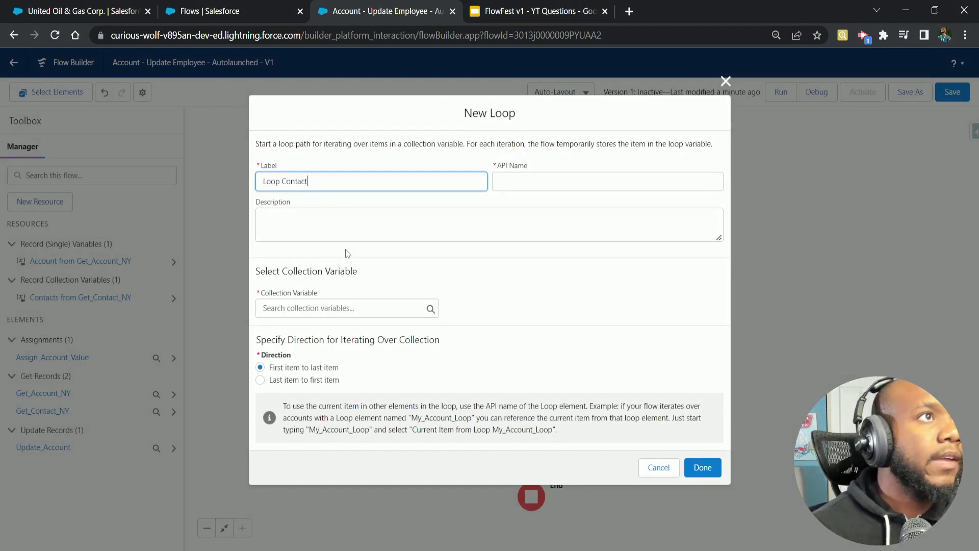
{"action": "type", "text": "Loop Contact"}
{"action": "left_click", "coordinate": [347, 232]}
{"action": "left_click", "coordinate": [332, 308]}
{"action": "left_click", "coordinate": [326, 376]}
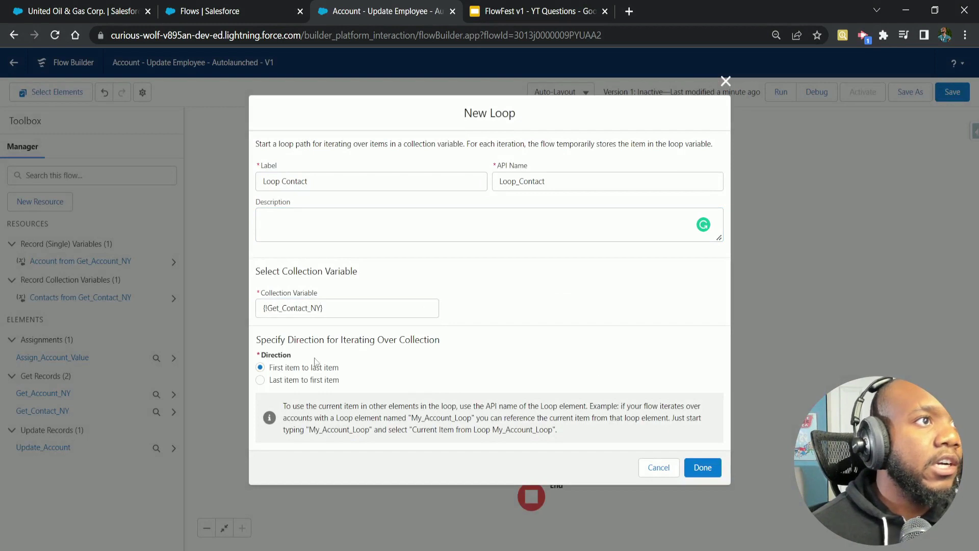
{"action": "left_click", "coordinate": [714, 468]}
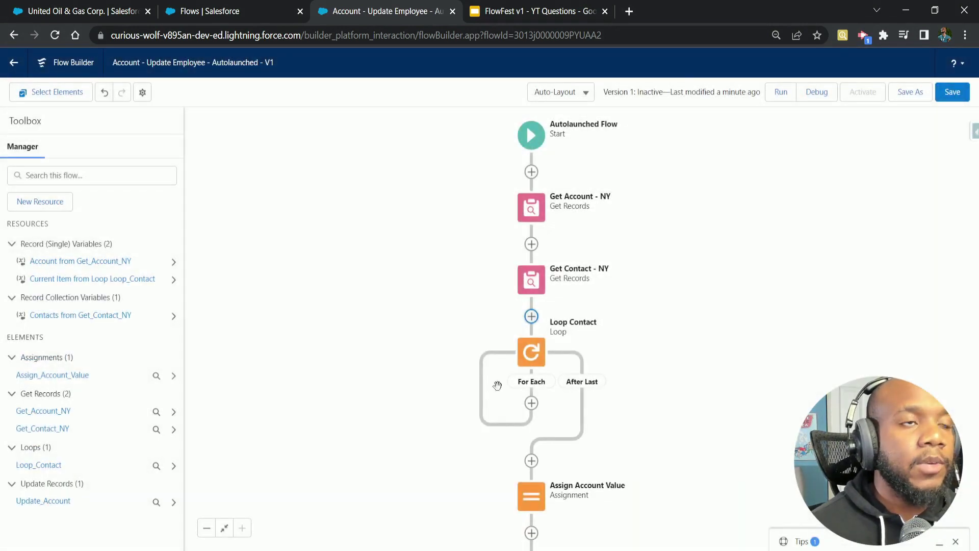
{"action": "left_click", "coordinate": [532, 404]}
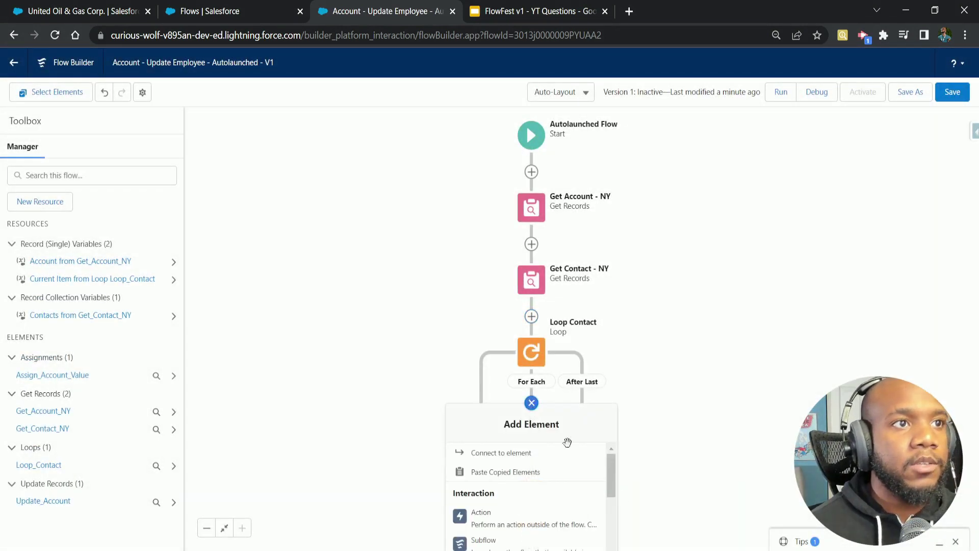
{"action": "left_click_drag", "start_coordinate": [674, 455], "coordinate": [652, 347]}
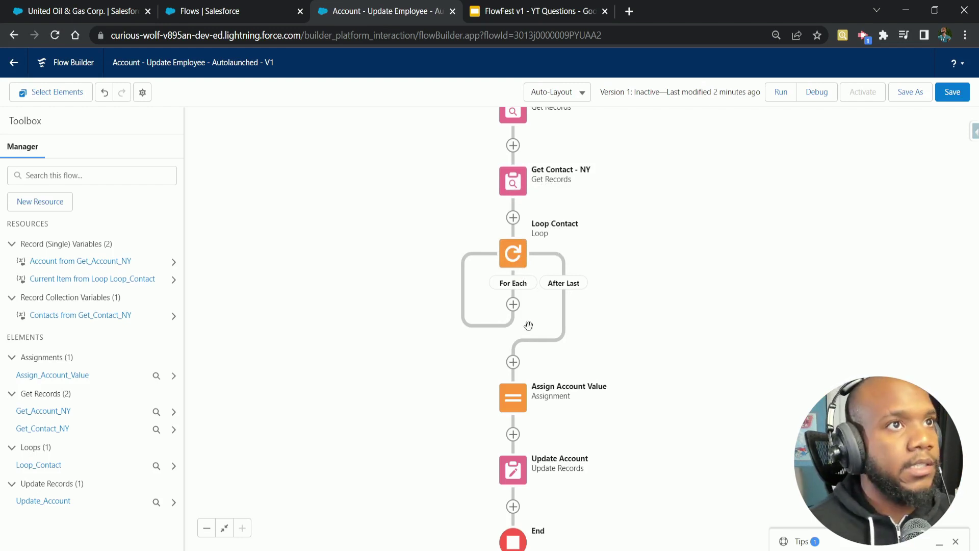
Step: Delete the Loop Contact element so Get Contact - NY leads to Assign Account Value
{"action": "left_click", "coordinate": [522, 253]}
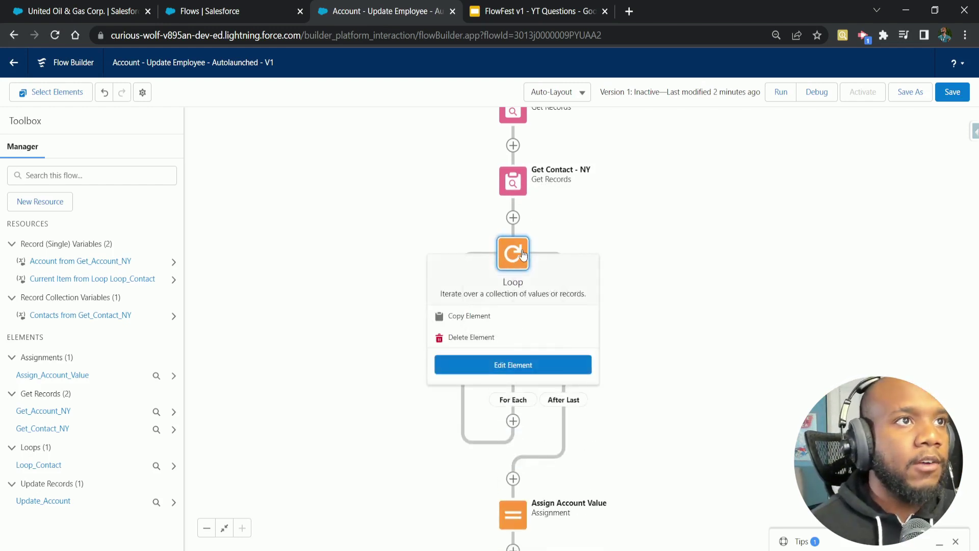
{"action": "left_click", "coordinate": [471, 338]}
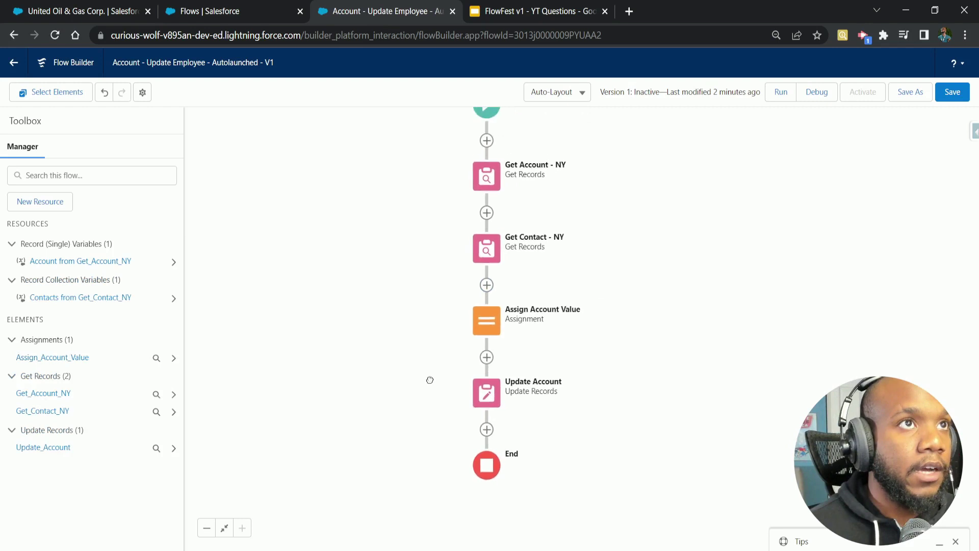
{"action": "left_click", "coordinate": [490, 298]}
Step: Add a Collection Filter labelled 'Filter Contact By Title - SVP' over the Get_Contact_NY contacts
{"action": "scroll", "coordinate": [518, 373], "scroll_direction": "down", "scroll_amount": 3}
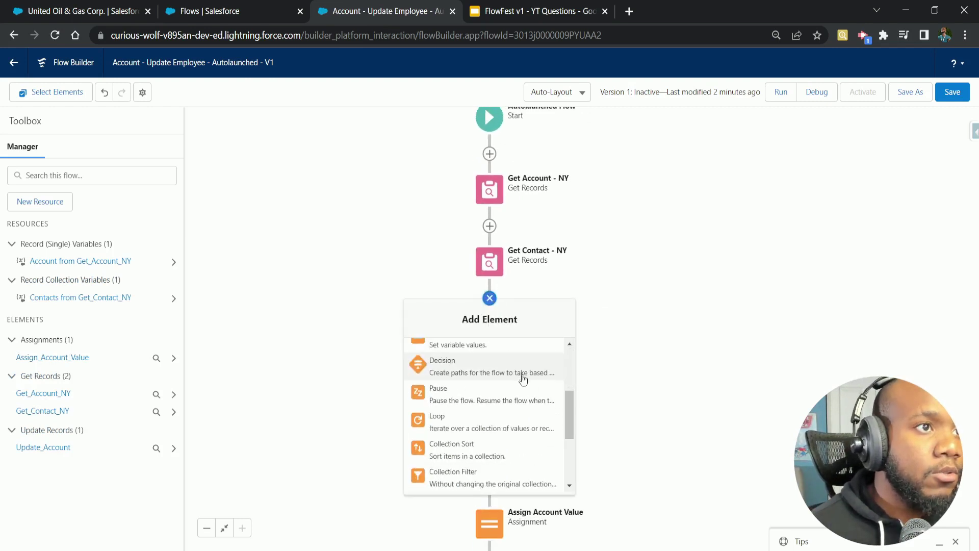
{"action": "left_click", "coordinate": [458, 478]}
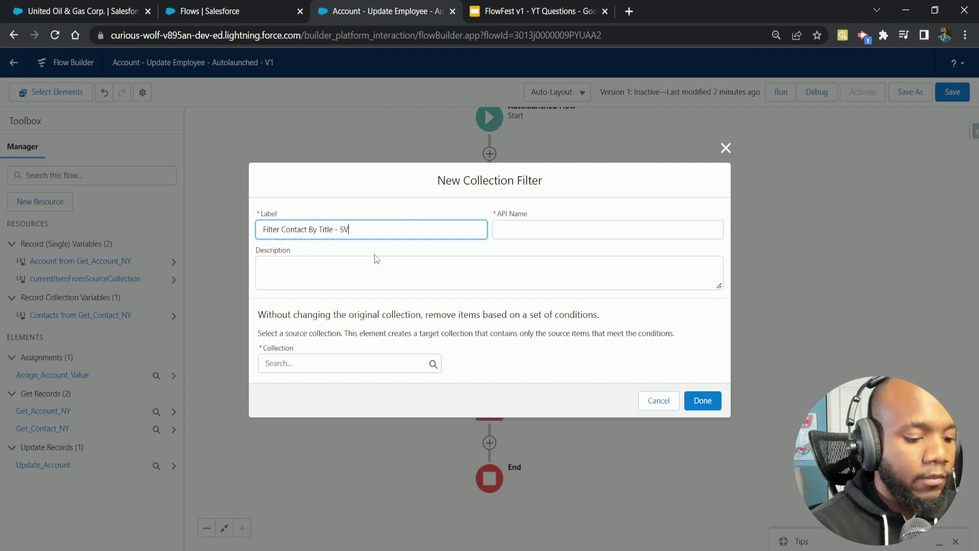
{"action": "left_click", "coordinate": [376, 260]}
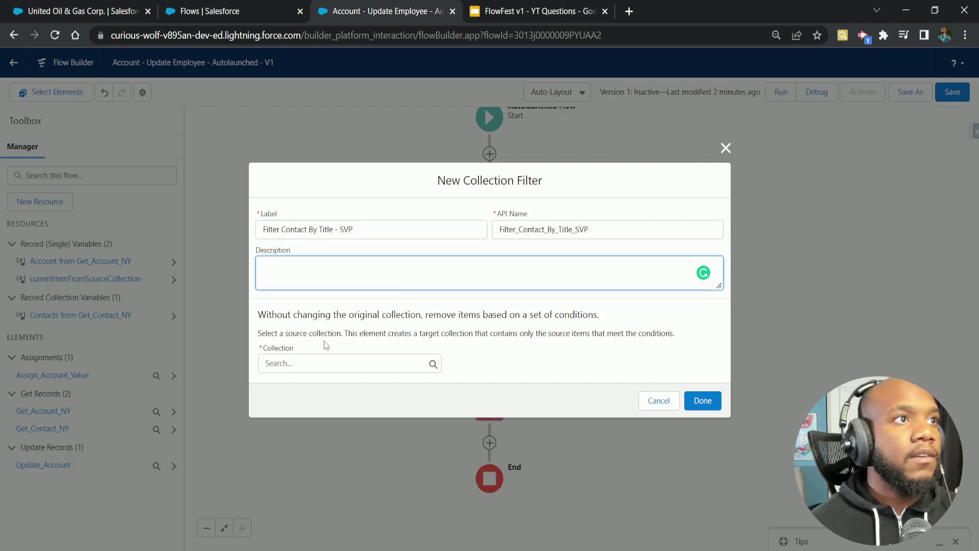
{"action": "left_click", "coordinate": [299, 363]}
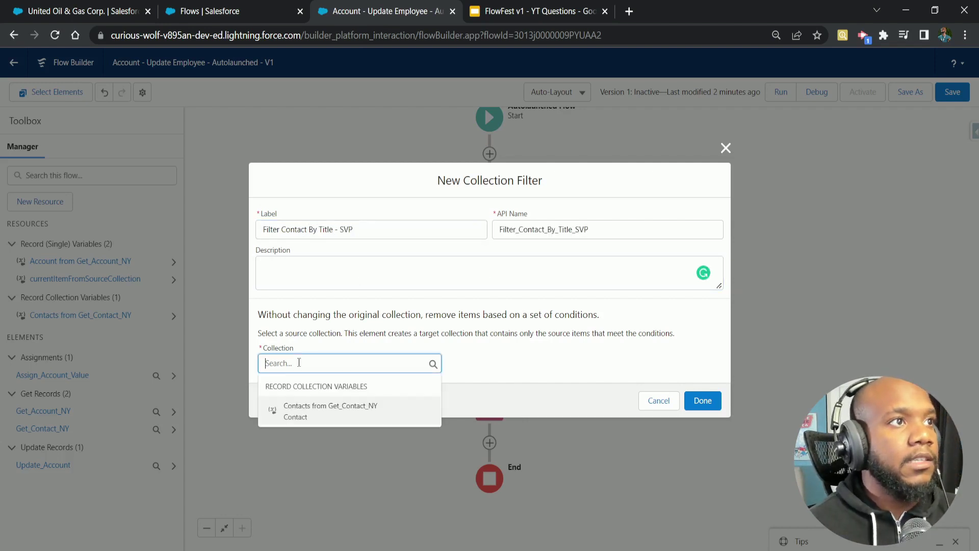
{"action": "left_click", "coordinate": [357, 417]}
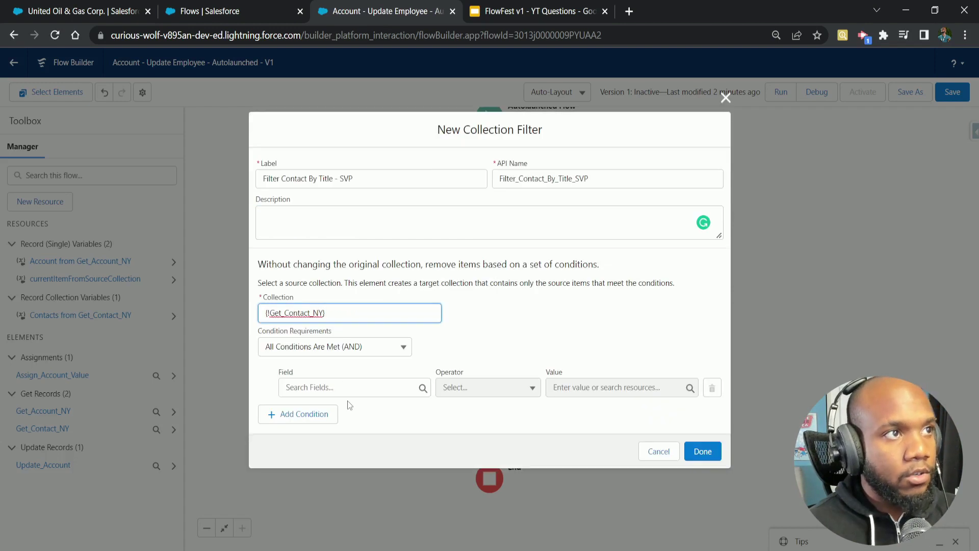
Step: Give the filter the condition Title Contains SVP
{"action": "left_click", "coordinate": [323, 387]}
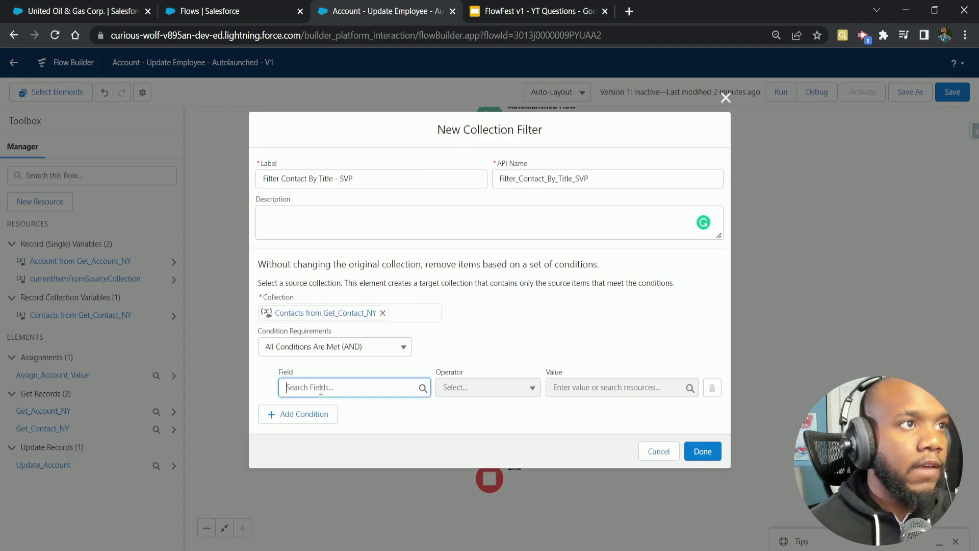
{"action": "scroll", "coordinate": [367, 317], "scroll_direction": "down", "scroll_amount": 1}
{"action": "scroll", "coordinate": [369, 320], "scroll_direction": "down", "scroll_amount": 10}
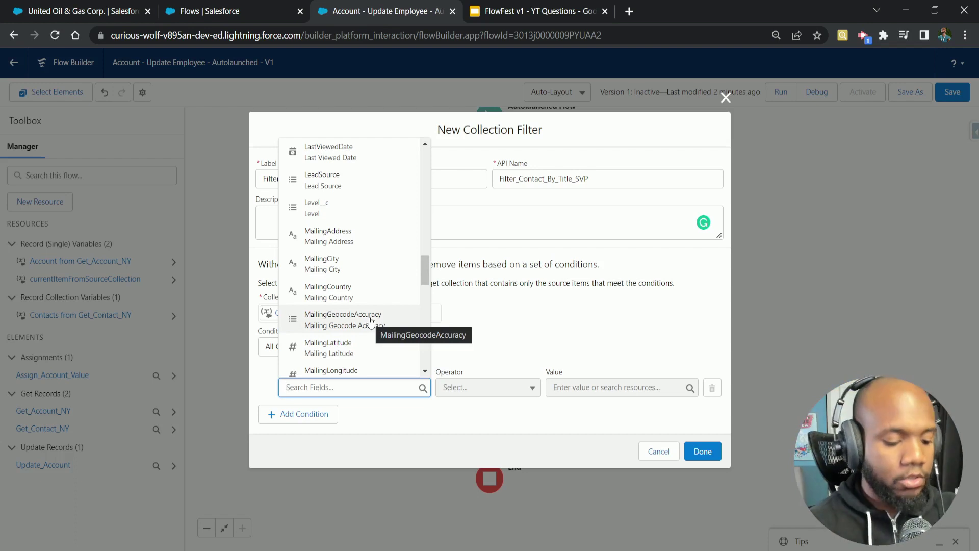
{"action": "type", "text": "Title"}
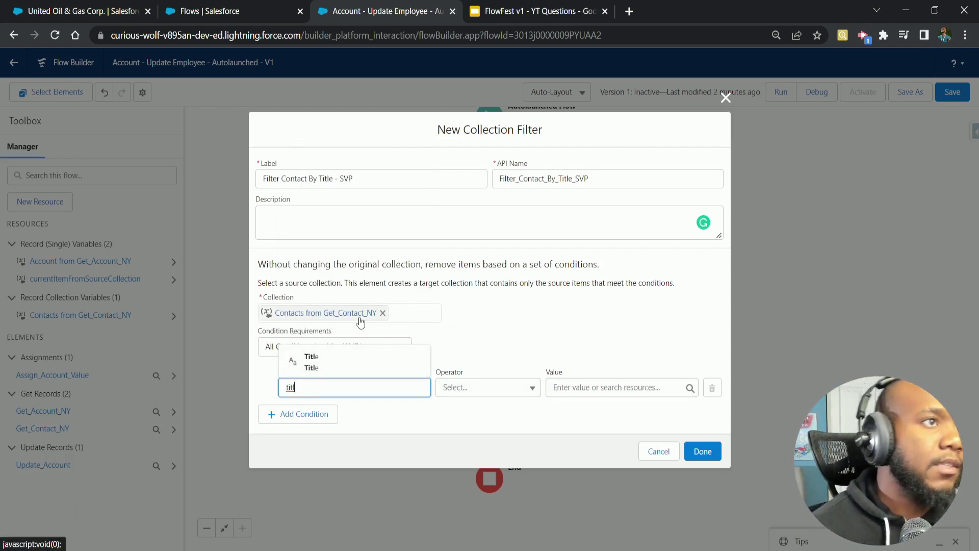
{"action": "left_click", "coordinate": [382, 368]}
{"action": "left_click", "coordinate": [477, 387]}
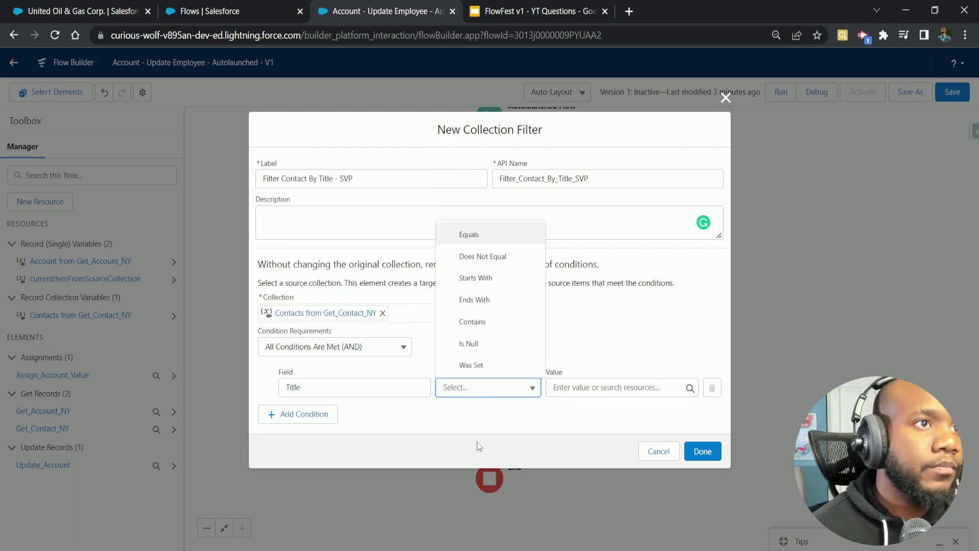
{"action": "left_click", "coordinate": [491, 321]}
{"action": "left_click", "coordinate": [590, 388]}
{"action": "type", "text": "SVP"}
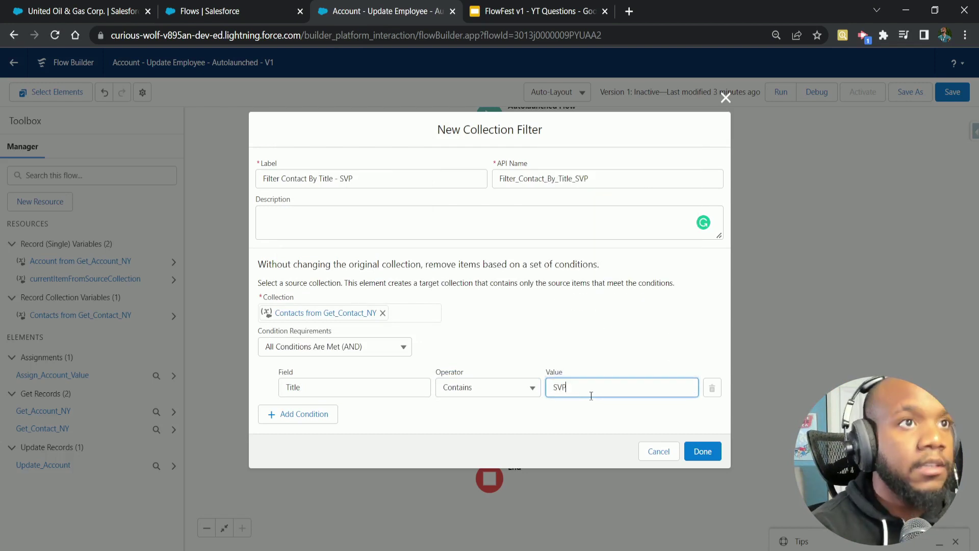
{"action": "left_click", "coordinate": [557, 345]}
{"action": "left_click", "coordinate": [81, 11]}
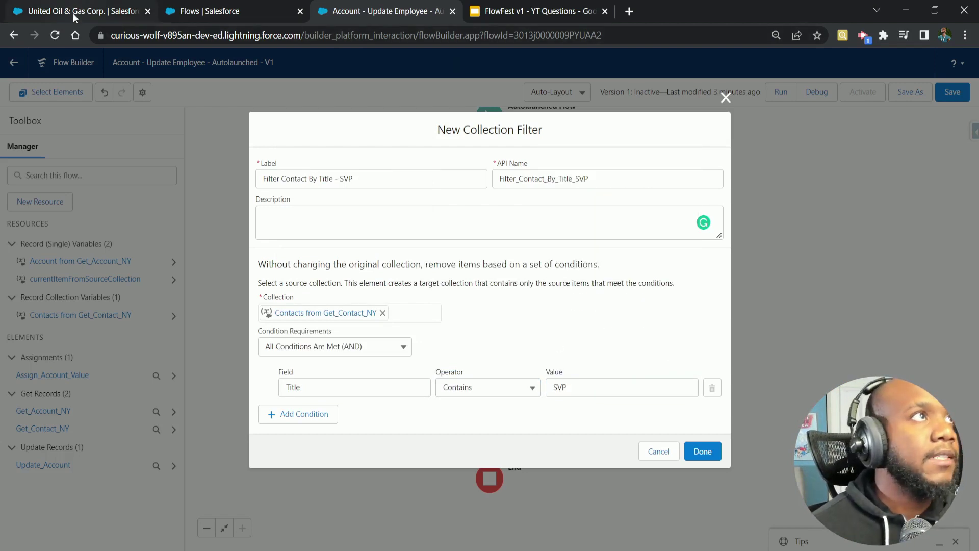
Step: Copy the 'SVP, Production' title from United Oil & Gas Corp.'s Contacts list, then go back to Flow Builder
{"action": "left_click", "coordinate": [94, 223]}
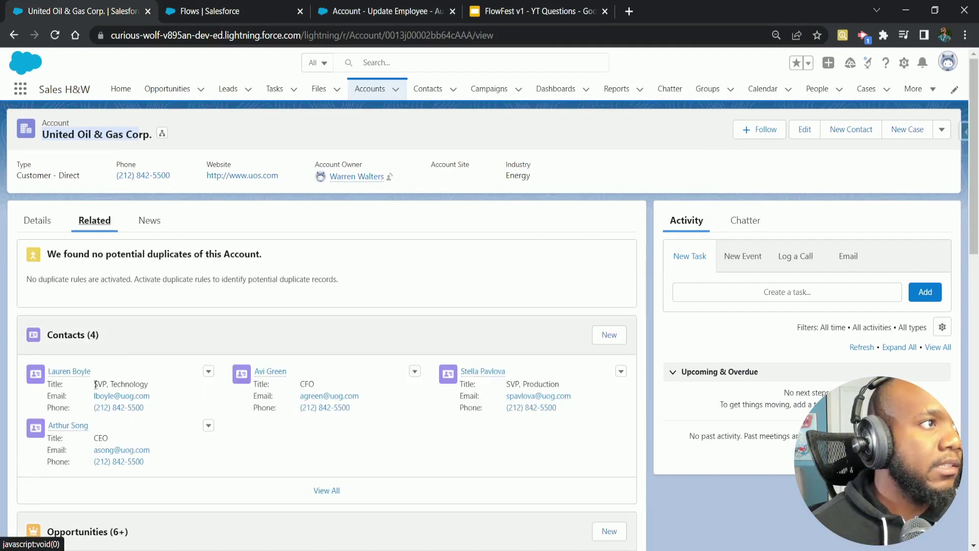
{"action": "left_click_drag", "start_coordinate": [96, 385], "coordinate": [152, 386]}
{"action": "left_click", "coordinate": [509, 384]}
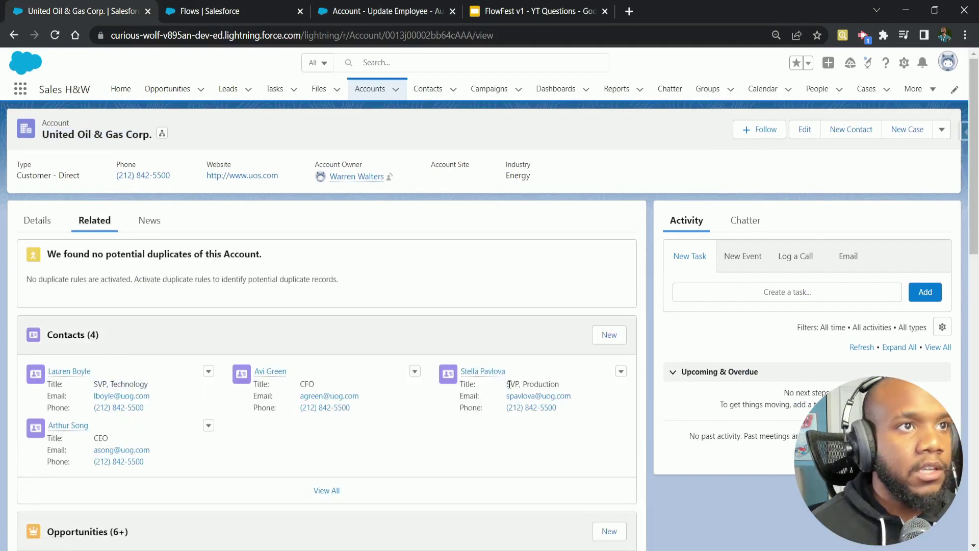
{"action": "left_click_drag", "start_coordinate": [509, 384], "coordinate": [578, 385]}
{"action": "key", "text": "ctrl+c"}
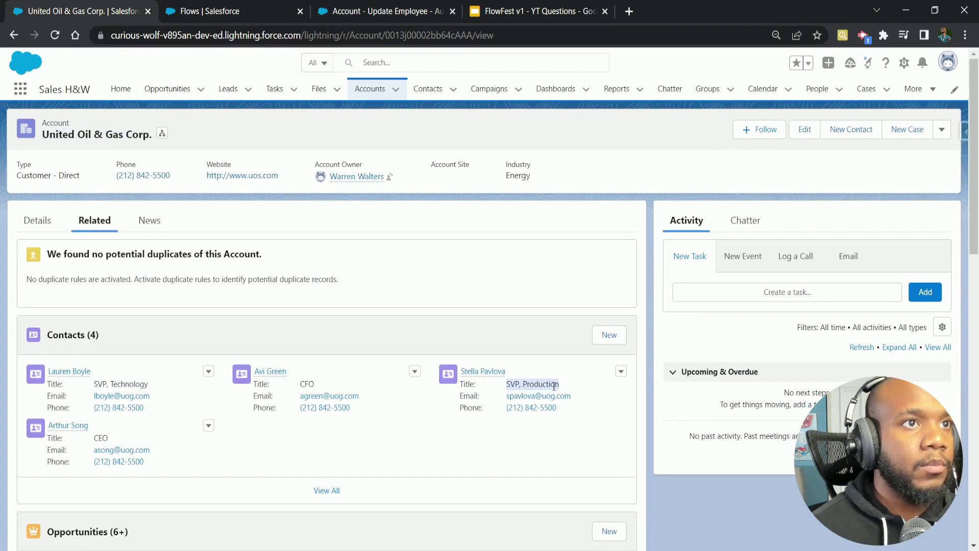
{"action": "left_click", "coordinate": [370, 7]}
Step: Paste 'SVP, Production' as the value, keep Contains, trim it to 'SVP' and save the filter
{"action": "left_click", "coordinate": [632, 386]}
{"action": "key", "text": "ctrl+a"}
{"action": "key", "text": "ctrl+v"}
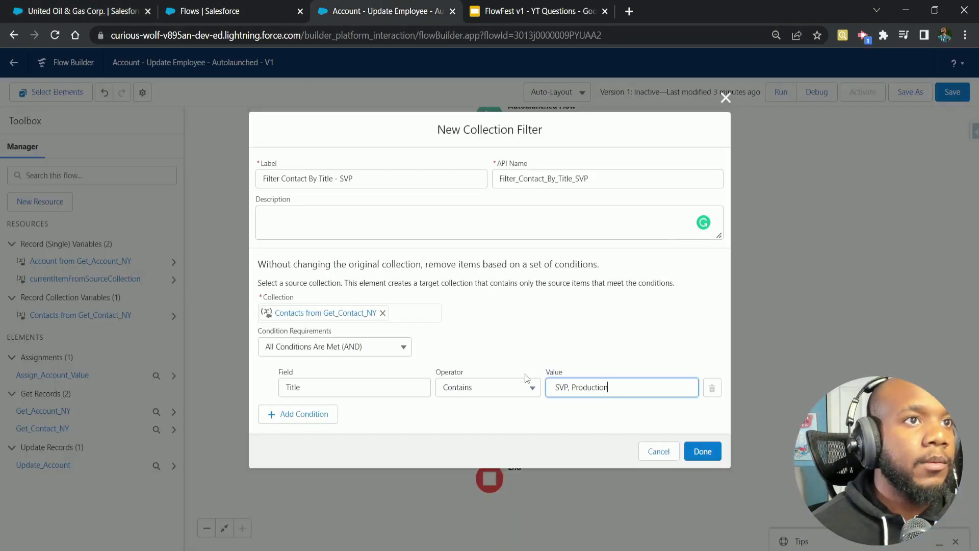
{"action": "left_click", "coordinate": [492, 389]}
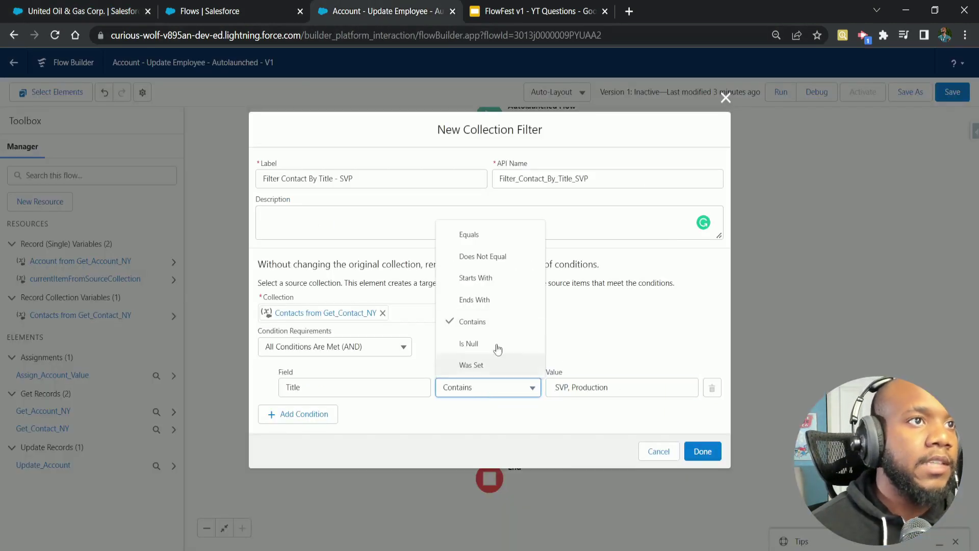
{"action": "left_click", "coordinate": [498, 239]}
{"action": "left_click", "coordinate": [492, 392]}
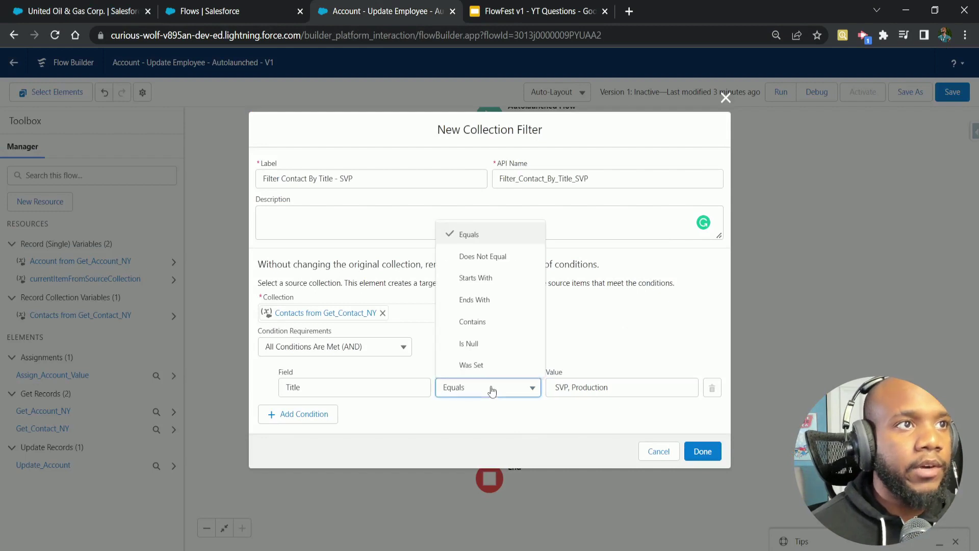
{"action": "left_click", "coordinate": [482, 321]}
{"action": "left_click_drag", "start_coordinate": [570, 387], "coordinate": [632, 393]}
{"action": "key", "text": "BackSpace"}
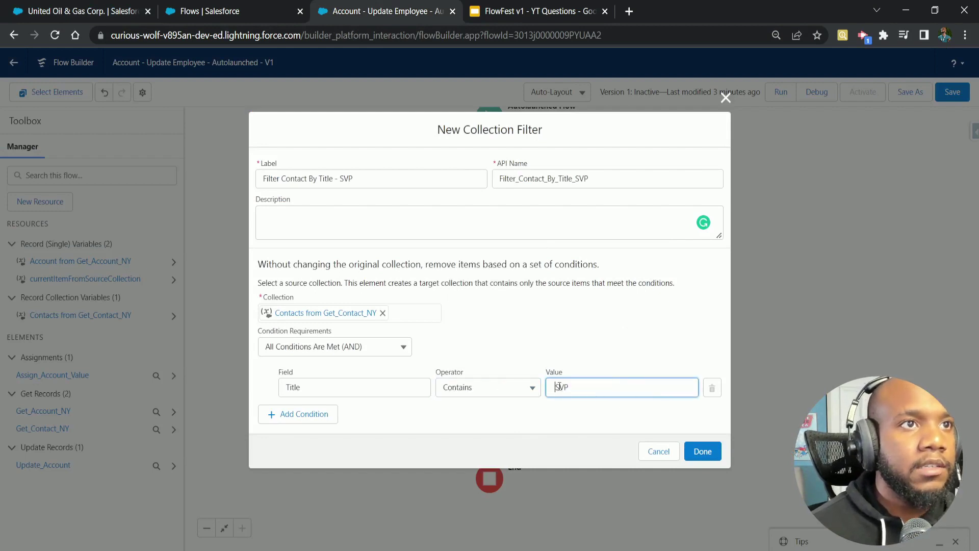
{"action": "left_click", "coordinate": [702, 451]}
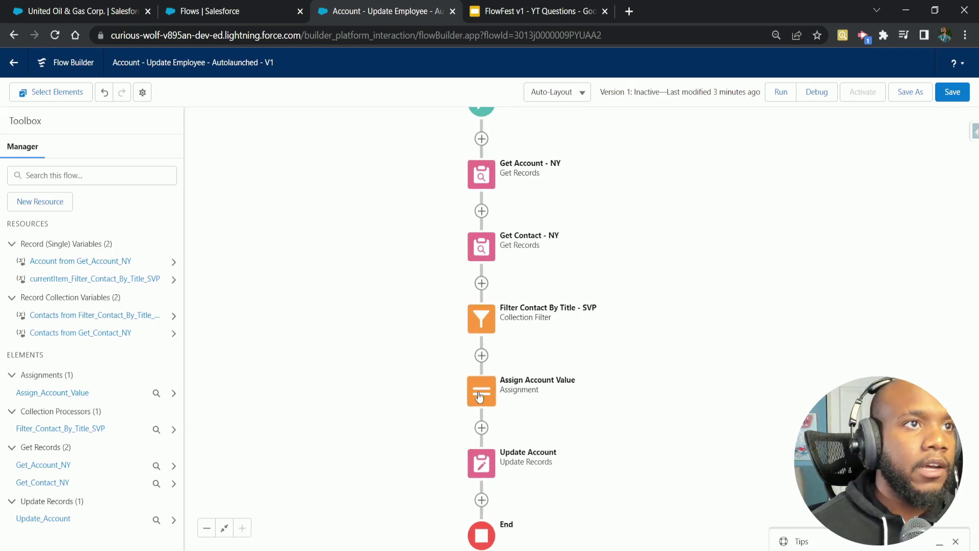
{"action": "double_click", "coordinate": [495, 394]}
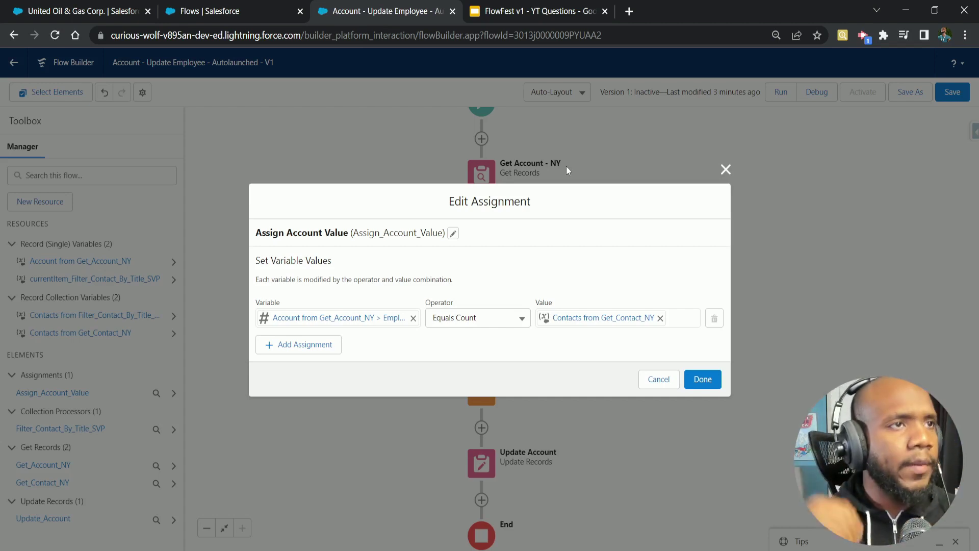
Step: Add an assignment setting Get_Account_NY NumberofLocations__c to the count of Filter_Contact_By_Title_SVP
{"action": "left_click", "coordinate": [310, 346]}
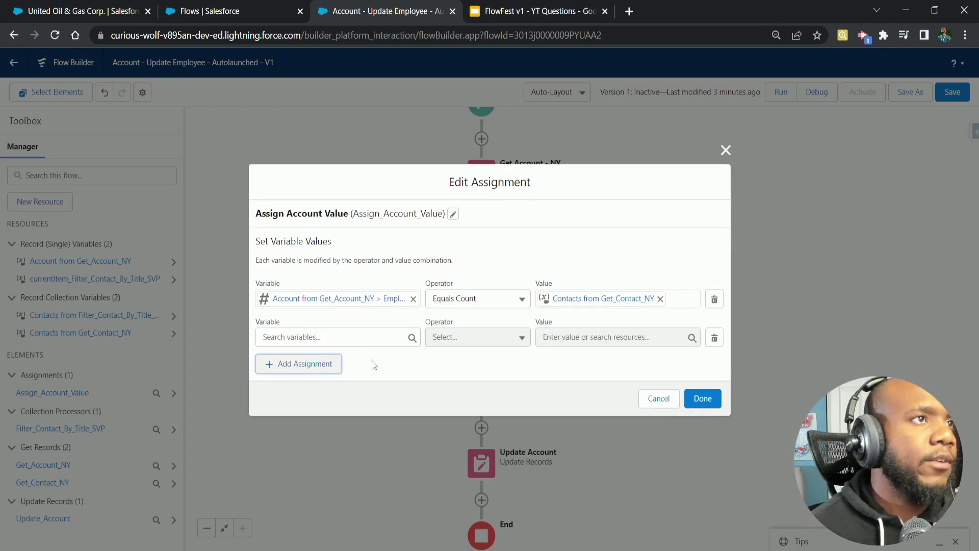
{"action": "left_click", "coordinate": [339, 338]}
{"action": "left_click", "coordinate": [329, 170]}
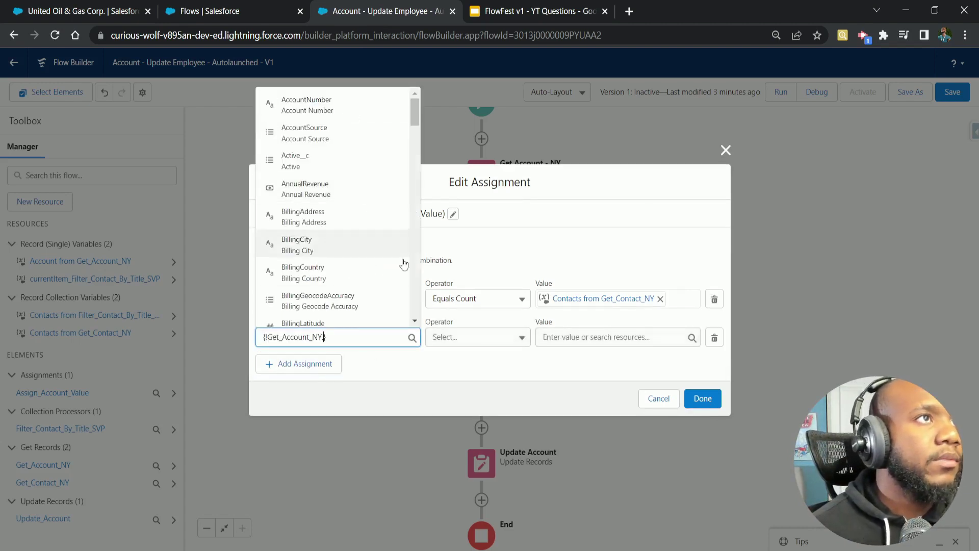
{"action": "scroll", "coordinate": [400, 262], "scroll_direction": "down", "scroll_amount": 2}
{"action": "scroll", "coordinate": [357, 270], "scroll_direction": "down", "scroll_amount": 12}
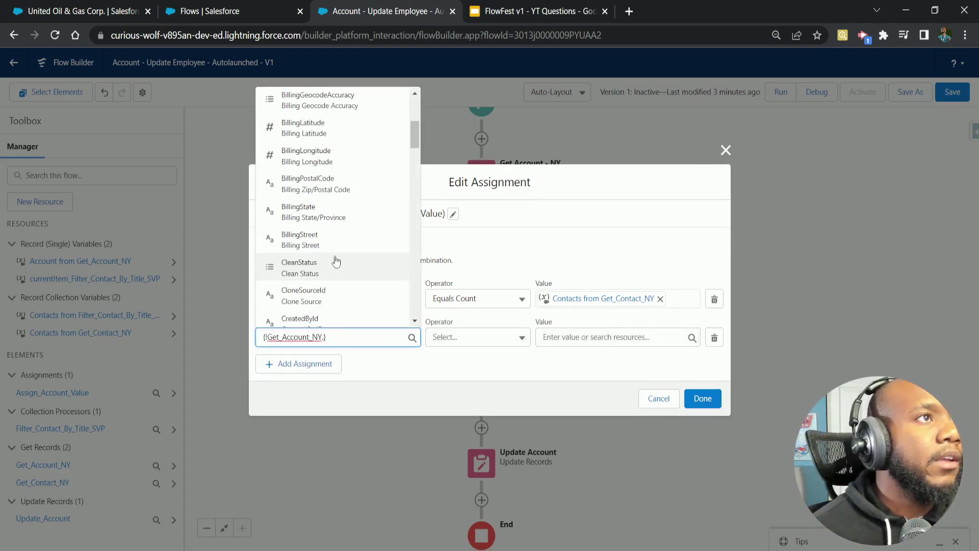
{"action": "scroll", "coordinate": [332, 245], "scroll_direction": "down", "scroll_amount": 5}
{"action": "scroll", "coordinate": [336, 240], "scroll_direction": "up", "scroll_amount": 4}
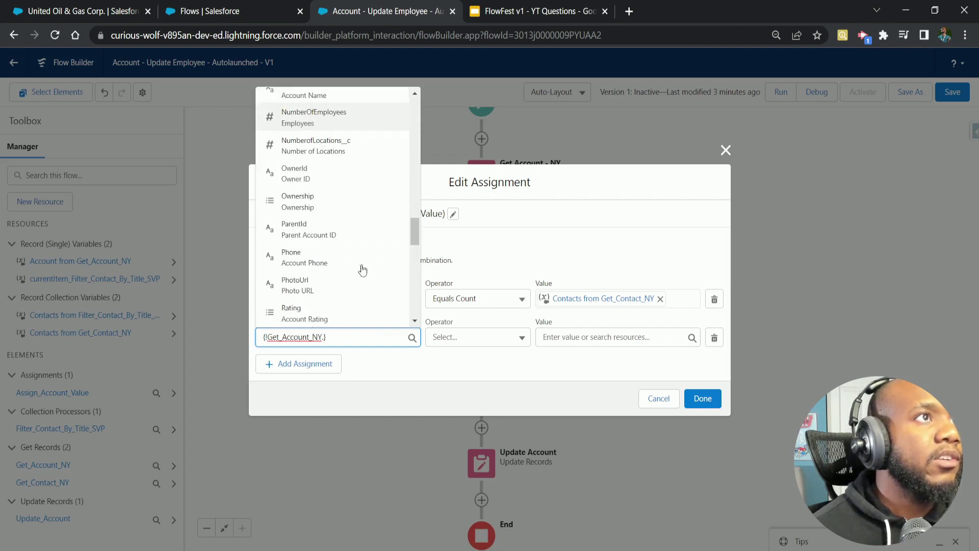
{"action": "scroll", "coordinate": [322, 234], "scroll_direction": "down", "scroll_amount": 2}
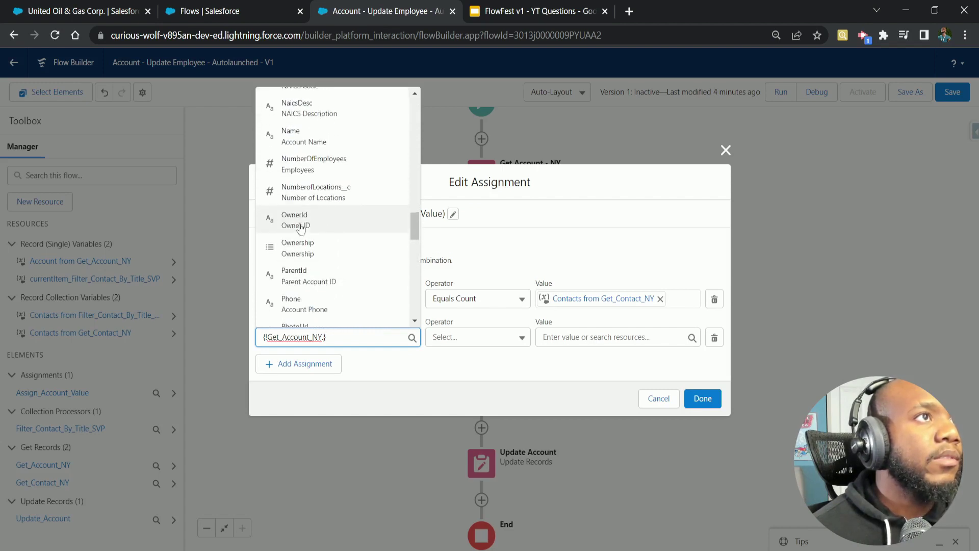
{"action": "left_click", "coordinate": [292, 192]}
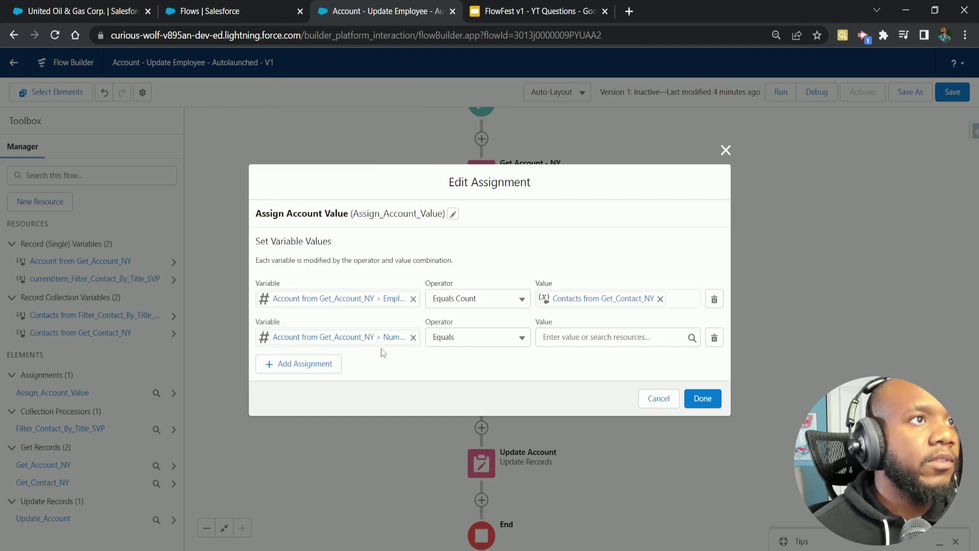
{"action": "left_click", "coordinate": [468, 337]}
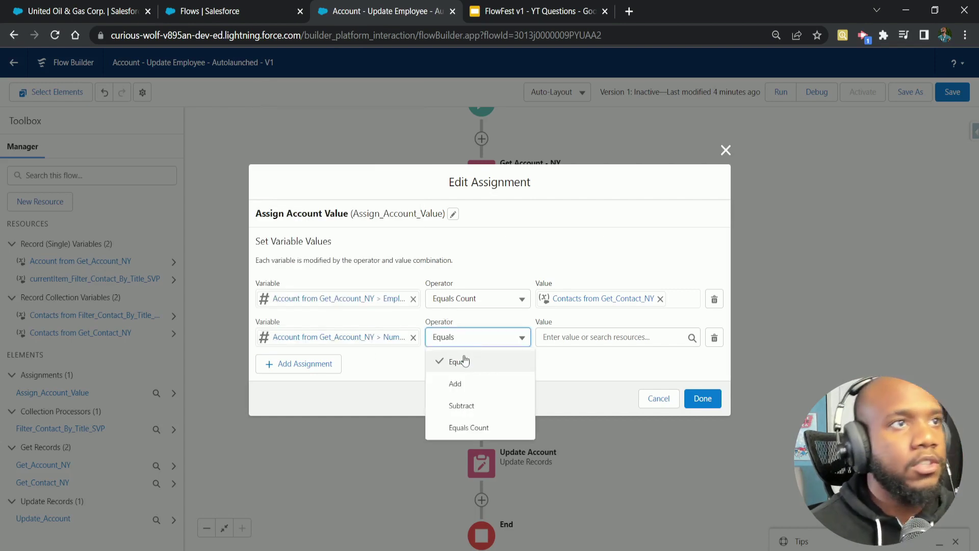
{"action": "left_click", "coordinate": [468, 426]}
{"action": "left_click", "coordinate": [606, 338]}
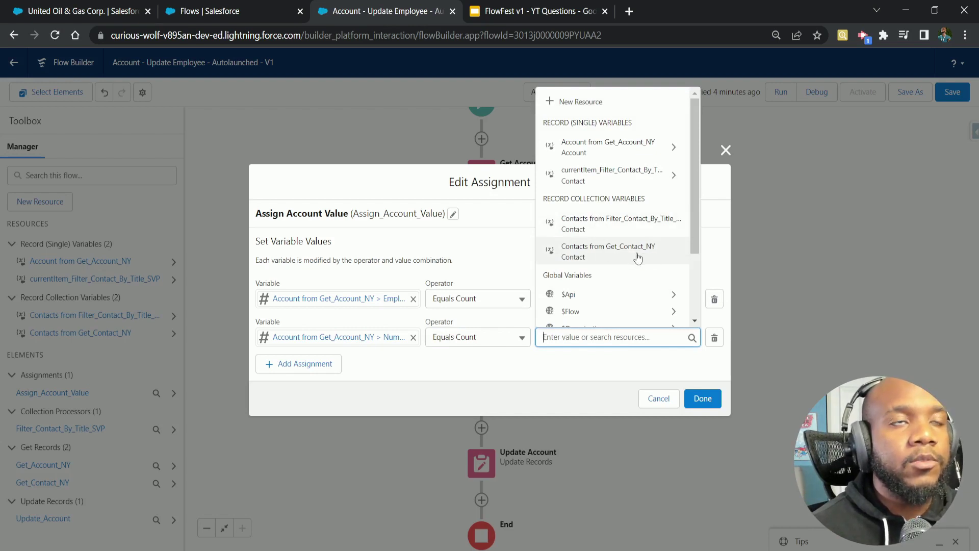
{"action": "left_click", "coordinate": [615, 230]}
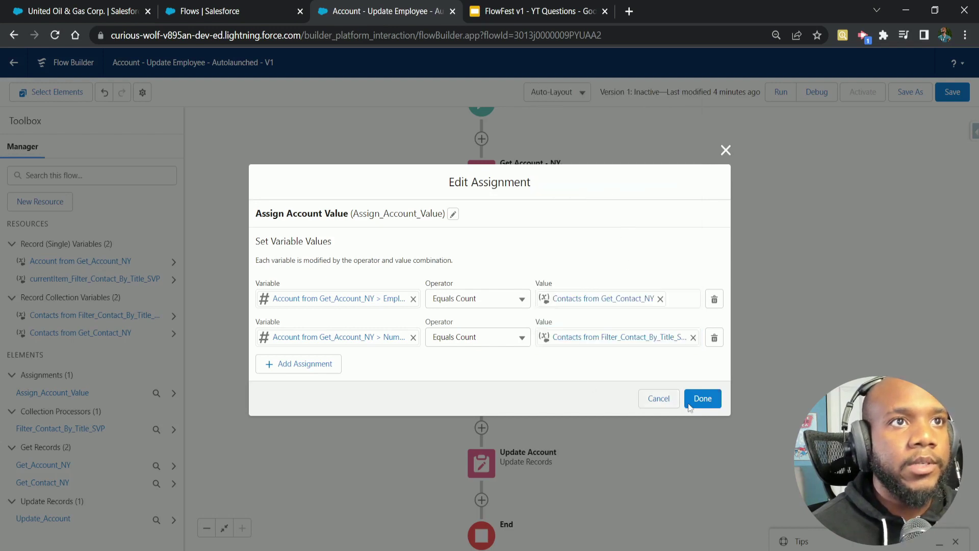
{"action": "left_click", "coordinate": [703, 399]}
Step: Save the flow and run a debug with rollback mode enabled
{"action": "left_click", "coordinate": [953, 92]}
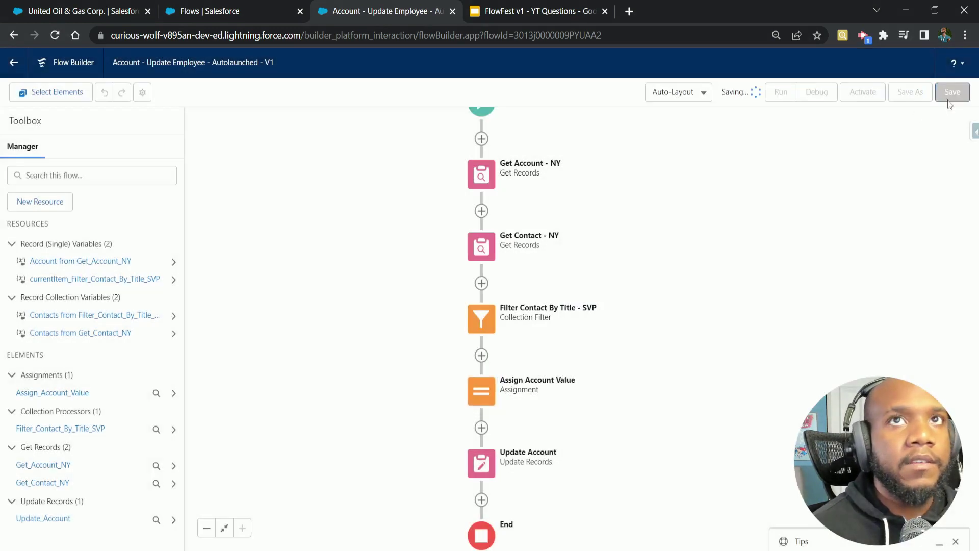
{"action": "left_click", "coordinate": [817, 93]}
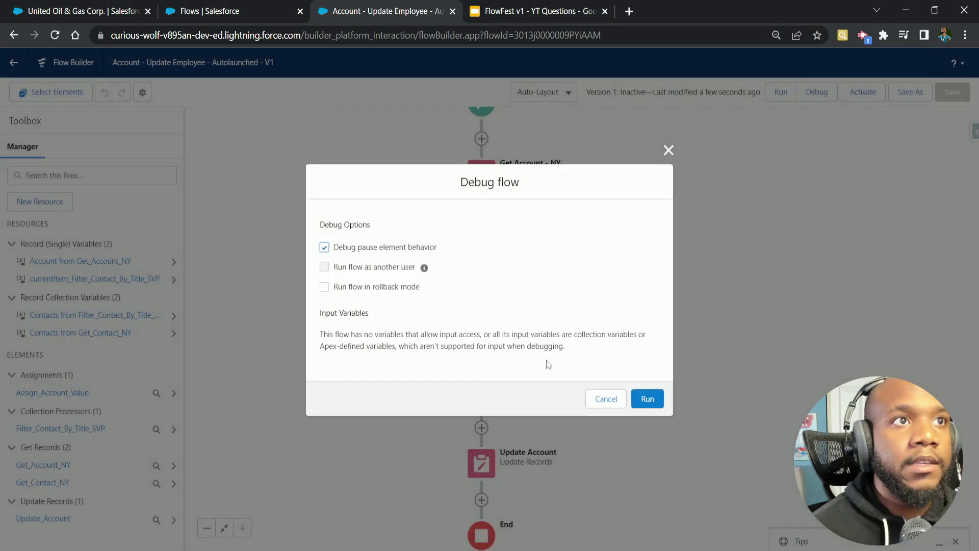
{"action": "left_click", "coordinate": [325, 286]}
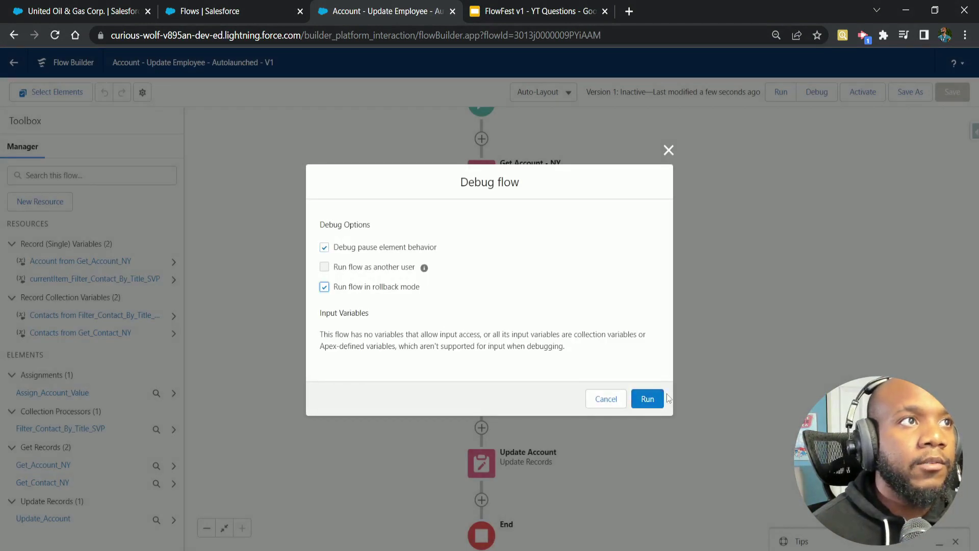
{"action": "left_click", "coordinate": [655, 398]}
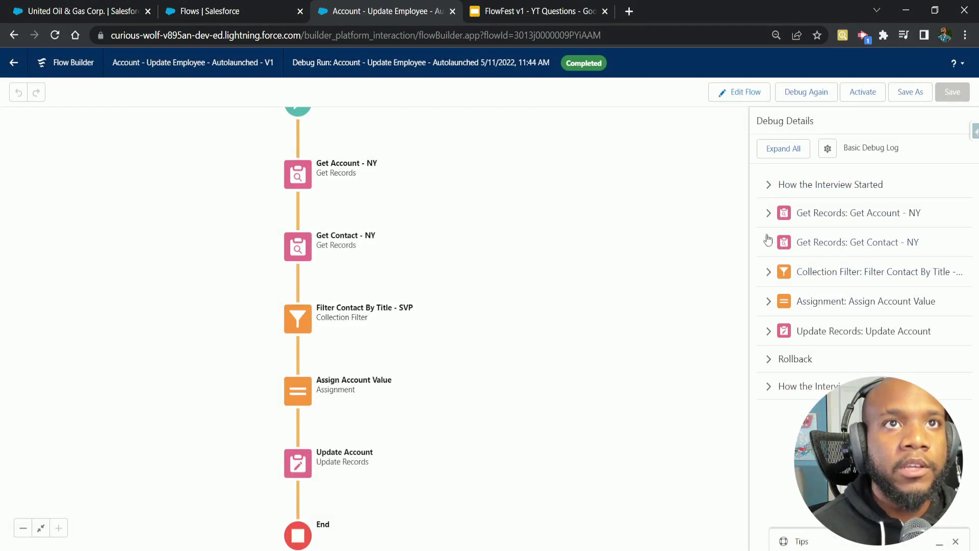
Step: Expand the collection filter's debug details showing 4 NY contacts narrowed to 2 SVPs
{"action": "left_click", "coordinate": [769, 242]}
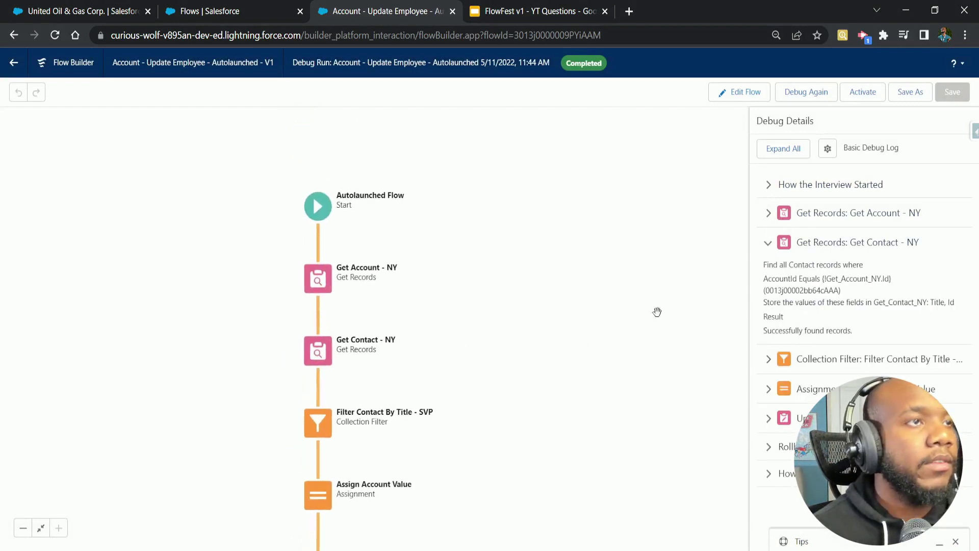
{"action": "left_click", "coordinate": [764, 366]}
{"action": "scroll", "coordinate": [862, 357], "scroll_direction": "down", "scroll_amount": 2}
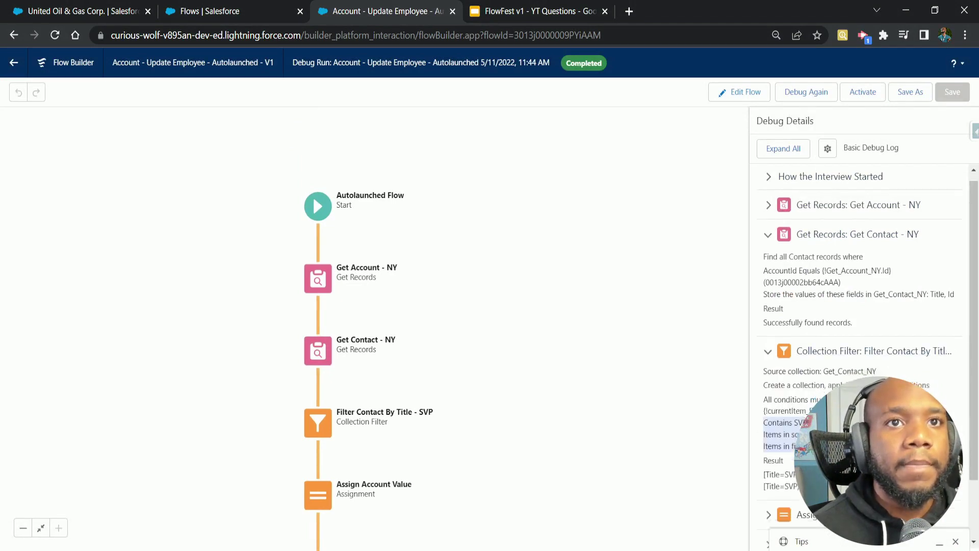
{"action": "left_click_drag", "start_coordinate": [765, 373], "coordinate": [893, 378]}
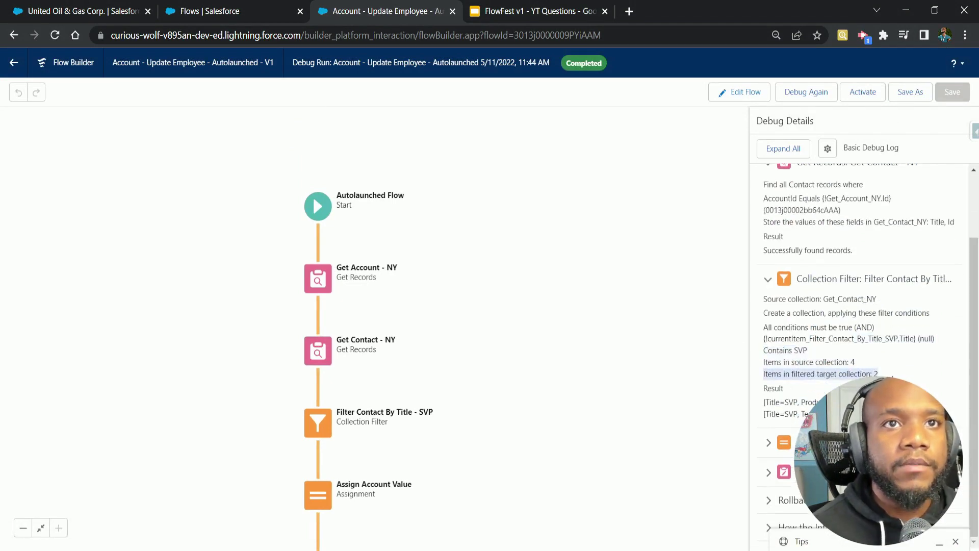
{"action": "left_click", "coordinate": [862, 374]}
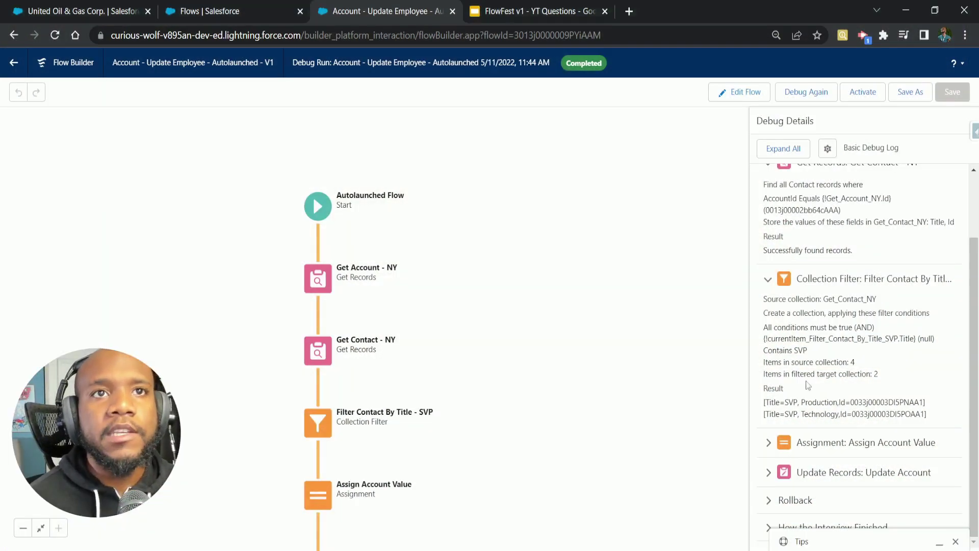
{"action": "left_click_drag", "start_coordinate": [910, 389], "coordinate": [760, 375]}
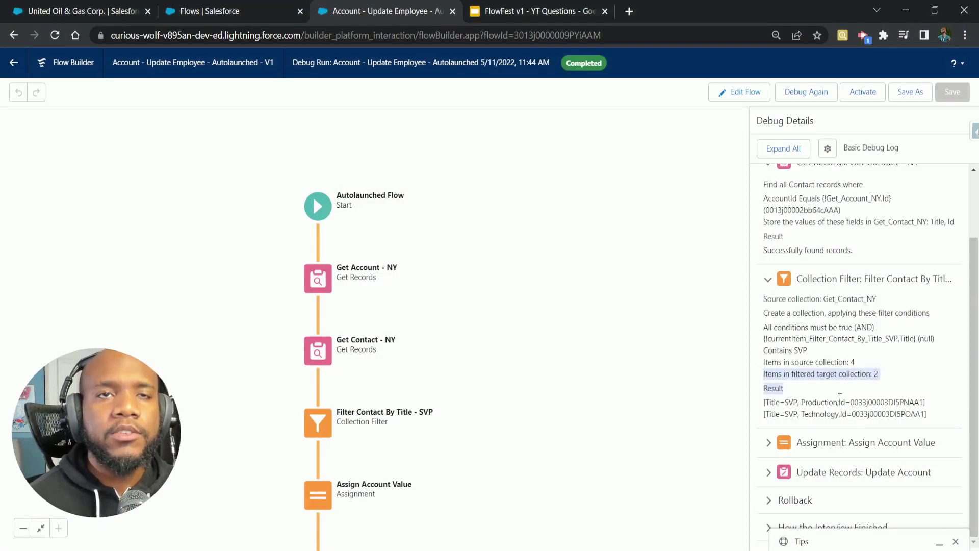
{"action": "left_click", "coordinate": [808, 391]}
{"action": "left_click_drag", "start_coordinate": [811, 373], "coordinate": [890, 382]}
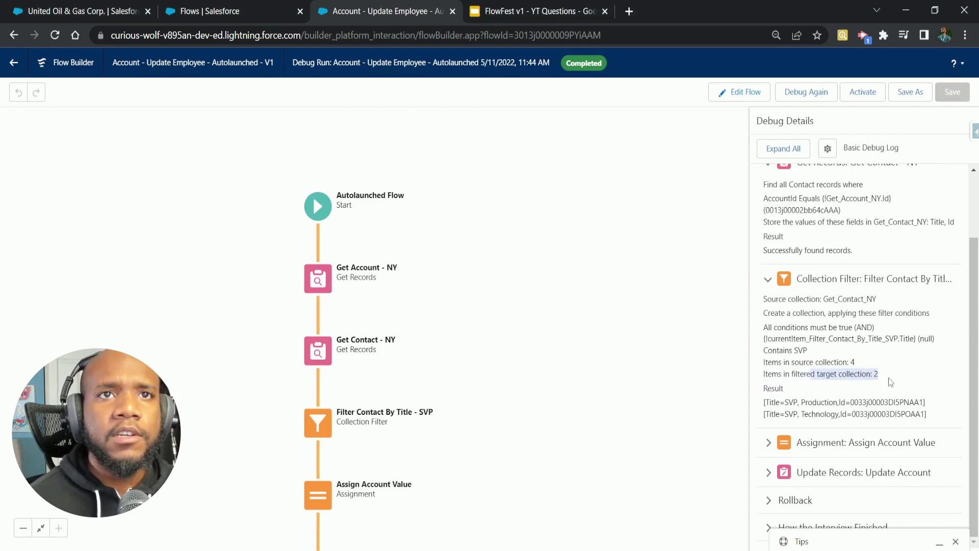
{"action": "left_click", "coordinate": [891, 382]}
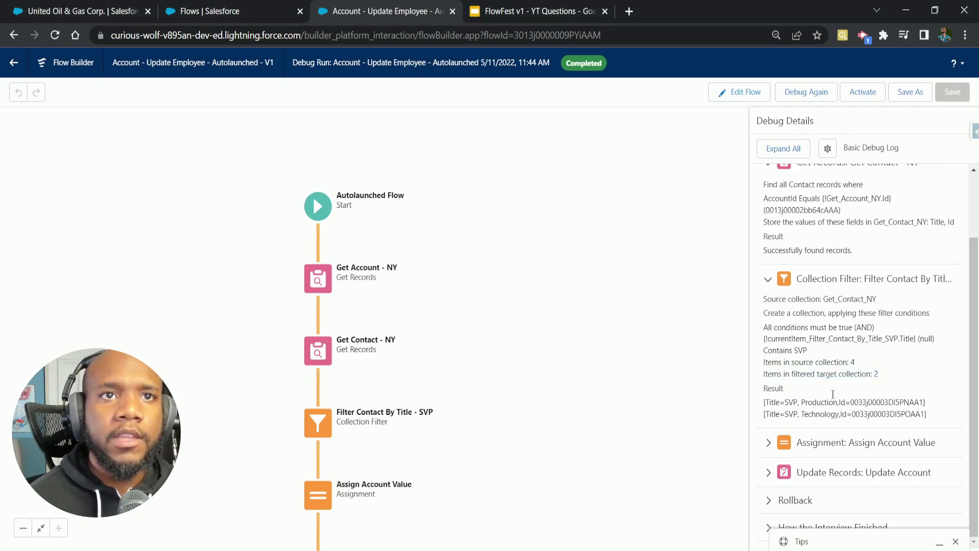
{"action": "left_click_drag", "start_coordinate": [764, 403], "coordinate": [949, 420]}
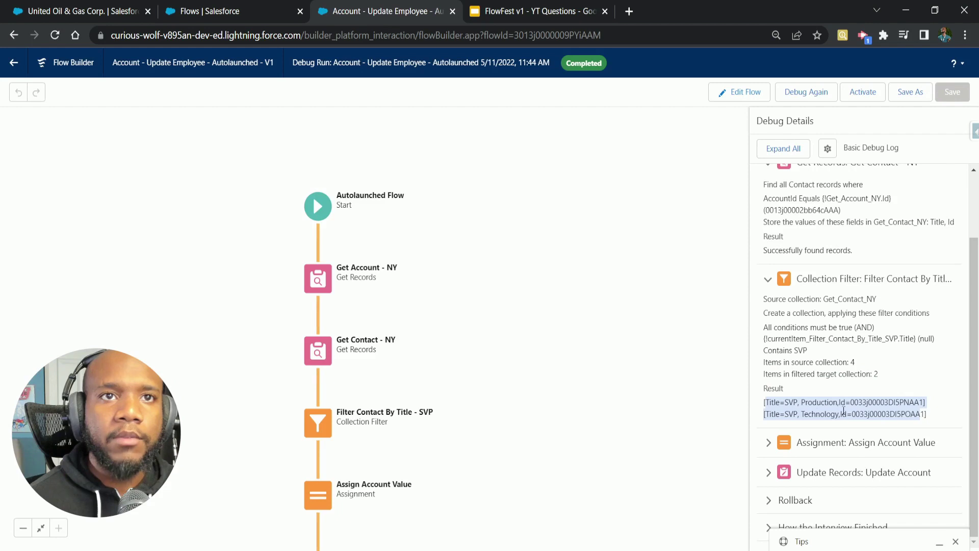
{"action": "left_click", "coordinate": [811, 401]}
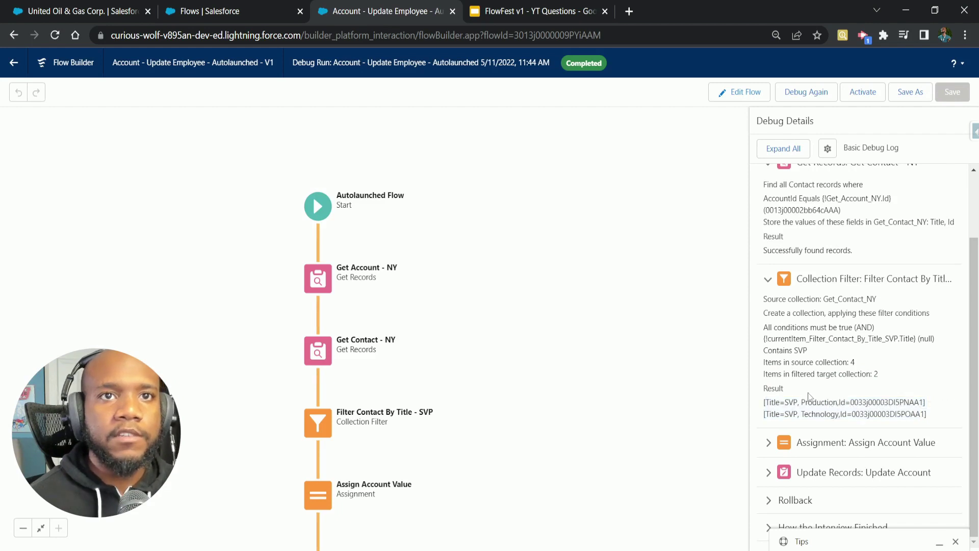
Step: Check that Assign Account Value set NumberOfEmployees 4 and NumberofLocations__c 2, then resume editing
{"action": "left_click", "coordinate": [794, 444]}
{"action": "scroll", "coordinate": [819, 435], "scroll_direction": "down", "scroll_amount": 2}
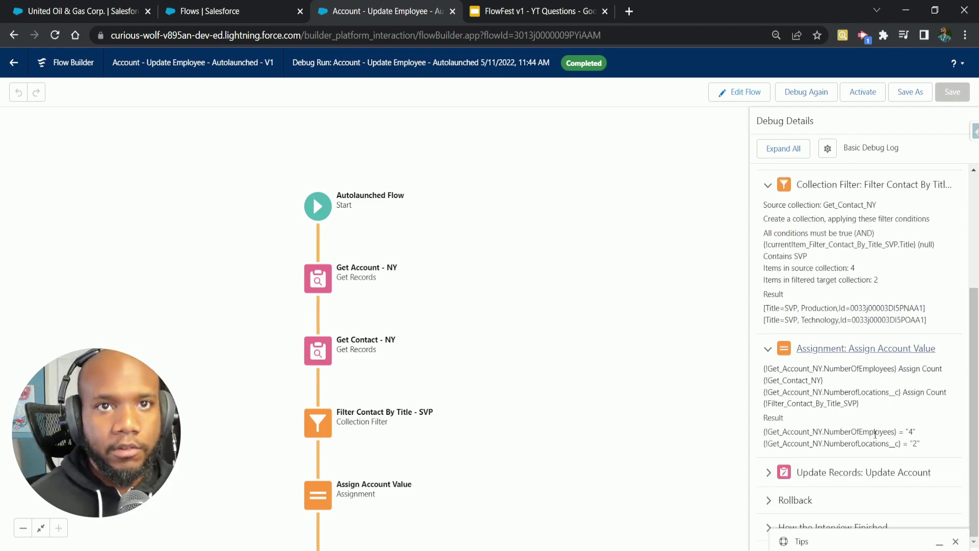
{"action": "left_click_drag", "start_coordinate": [920, 444], "coordinate": [765, 433]}
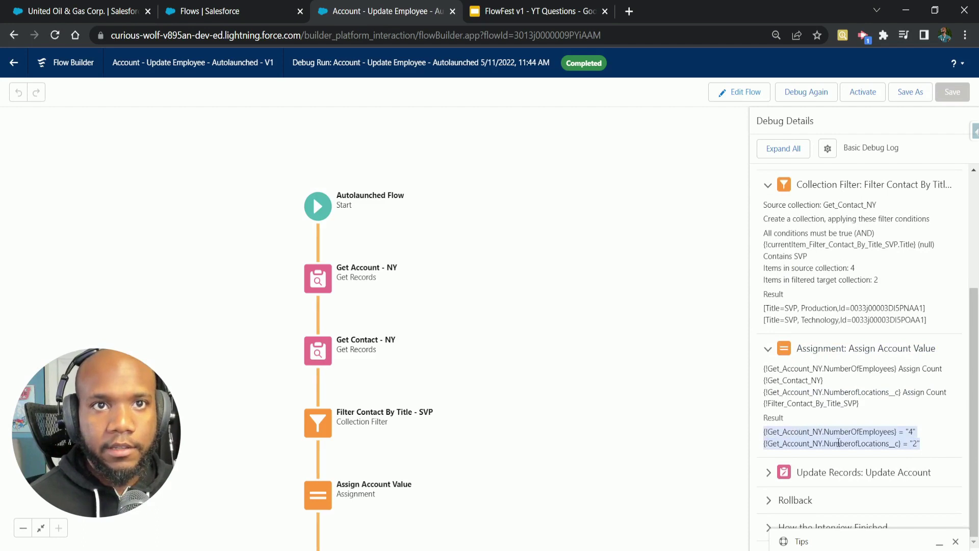
{"action": "left_click_drag", "start_coordinate": [838, 444], "coordinate": [893, 444]}
{"action": "left_click", "coordinate": [890, 445]}
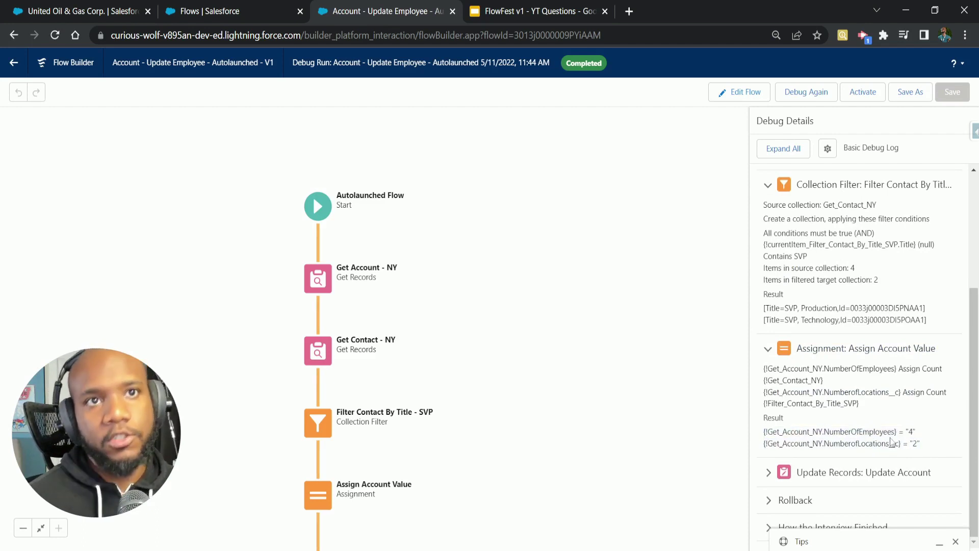
{"action": "double_click", "coordinate": [858, 432]}
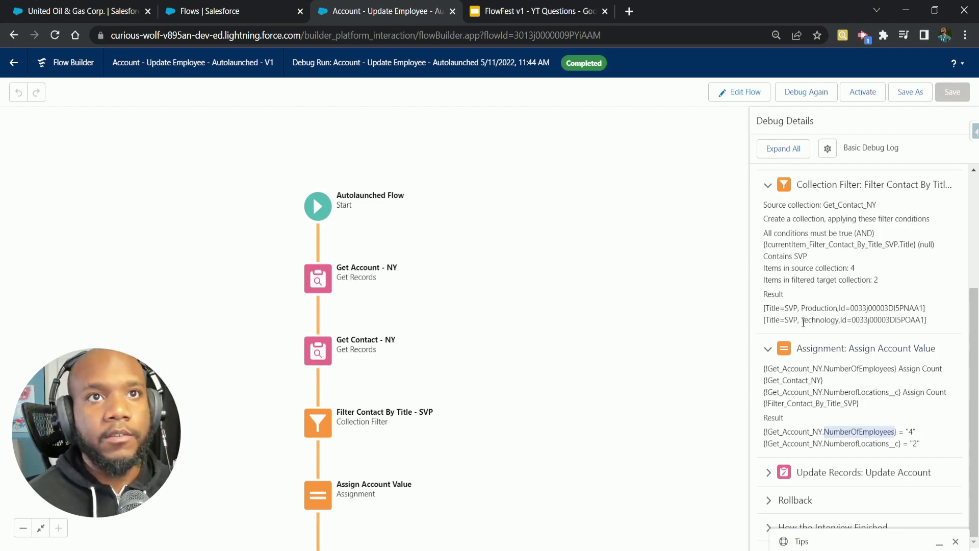
{"action": "scroll", "coordinate": [803, 322], "scroll_direction": "up", "scroll_amount": 3}
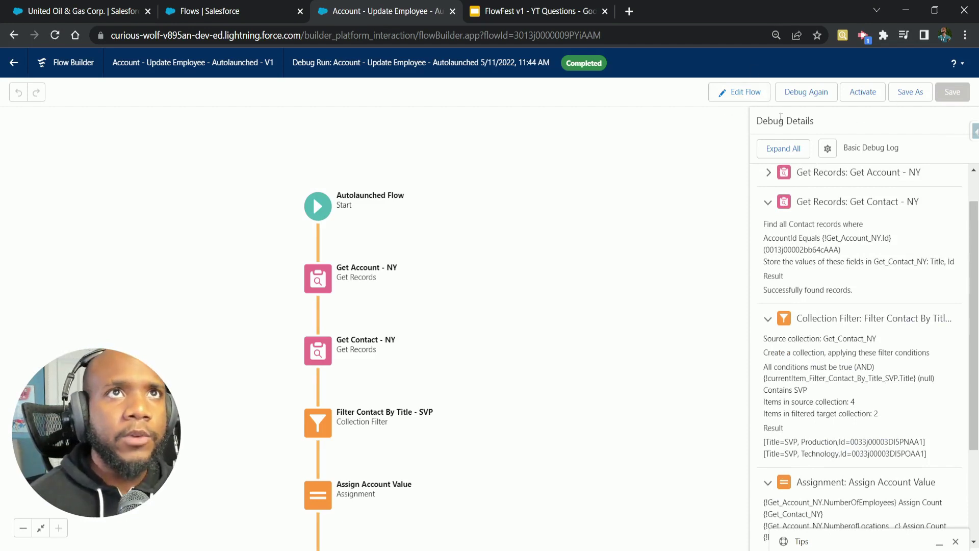
{"action": "left_click", "coordinate": [742, 92]}
Step: Attempt to delete the Get Contact - NY and Get Account - NY elements, dismissing the can't-delete warnings
{"action": "left_click", "coordinate": [501, 350]}
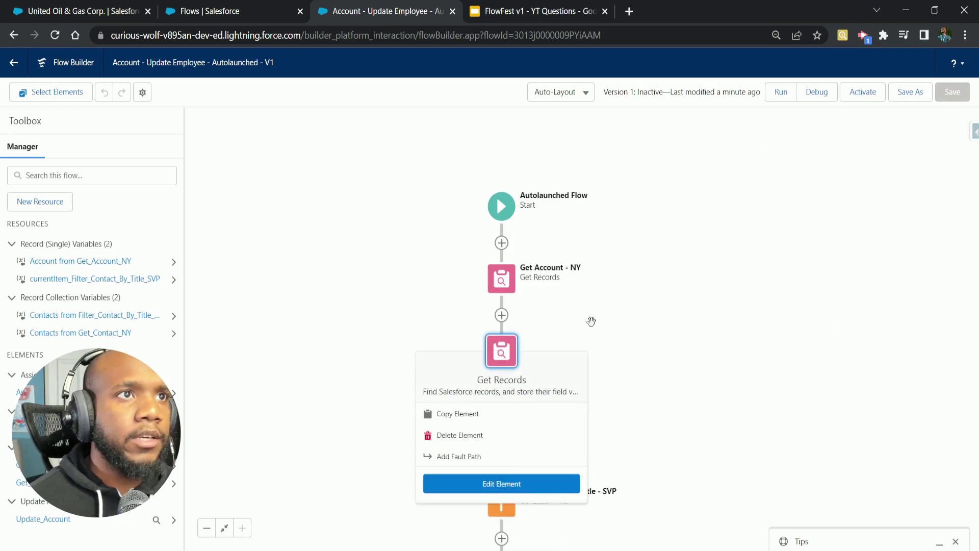
{"action": "left_click", "coordinate": [479, 434]}
{"action": "left_click", "coordinate": [647, 408]}
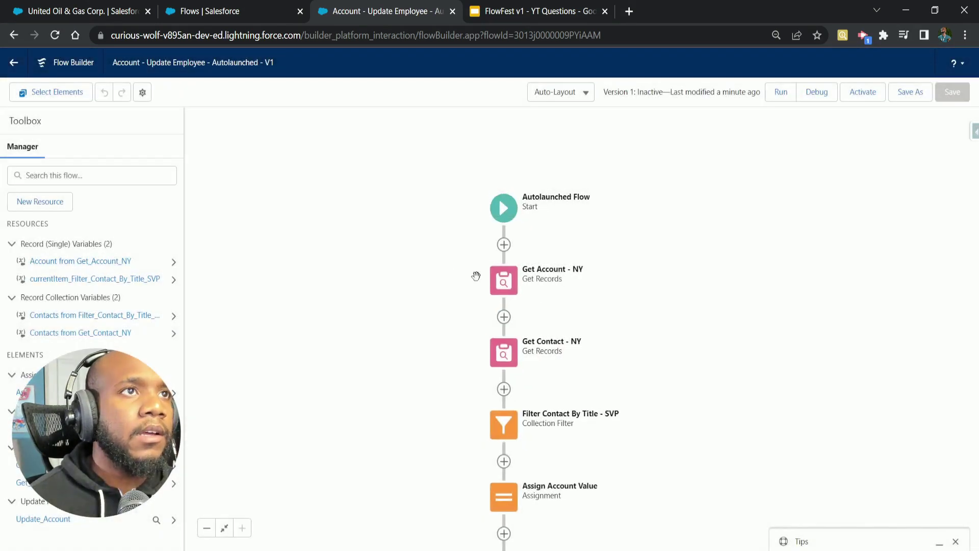
{"action": "left_click", "coordinate": [517, 279]}
{"action": "left_click", "coordinate": [459, 362]}
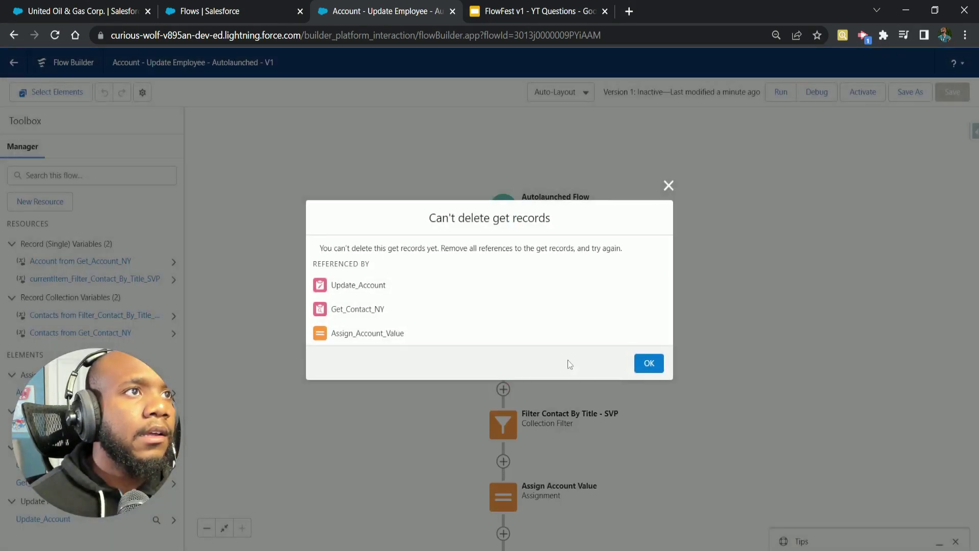
{"action": "left_click", "coordinate": [648, 363]}
{"action": "left_click", "coordinate": [655, 425]}
Step: Inspect the canvas down to the End node, briefly checking add-element options after Update Account
{"action": "scroll", "coordinate": [682, 367], "scroll_direction": "up", "scroll_amount": 2}
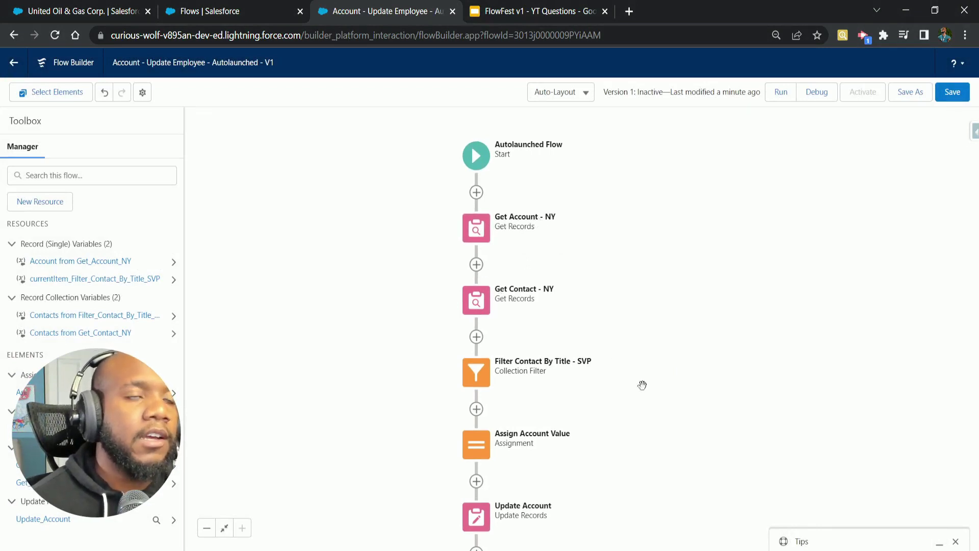
{"action": "left_click_drag", "start_coordinate": [642, 385], "coordinate": [653, 328]}
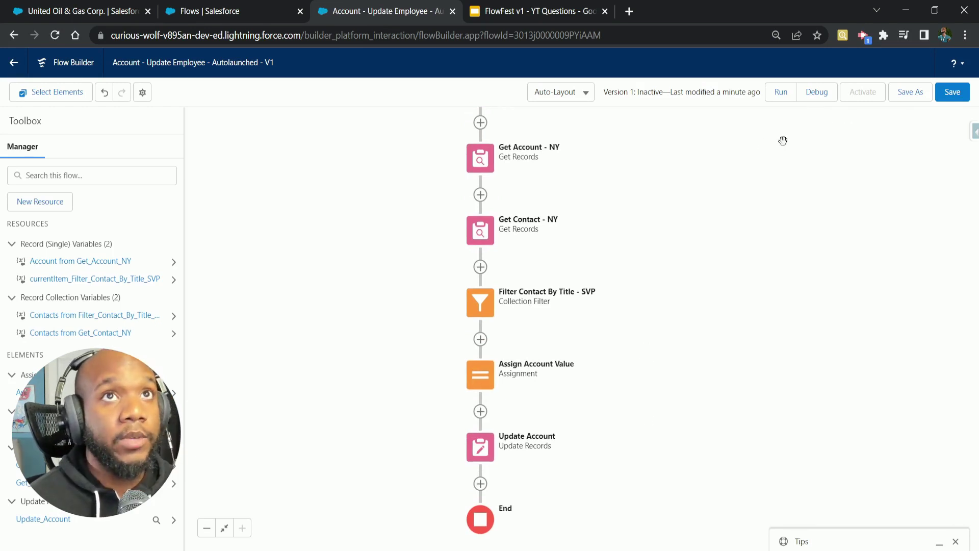
{"action": "left_click_drag", "start_coordinate": [716, 368], "coordinate": [731, 287]}
{"action": "left_click", "coordinate": [495, 403]}
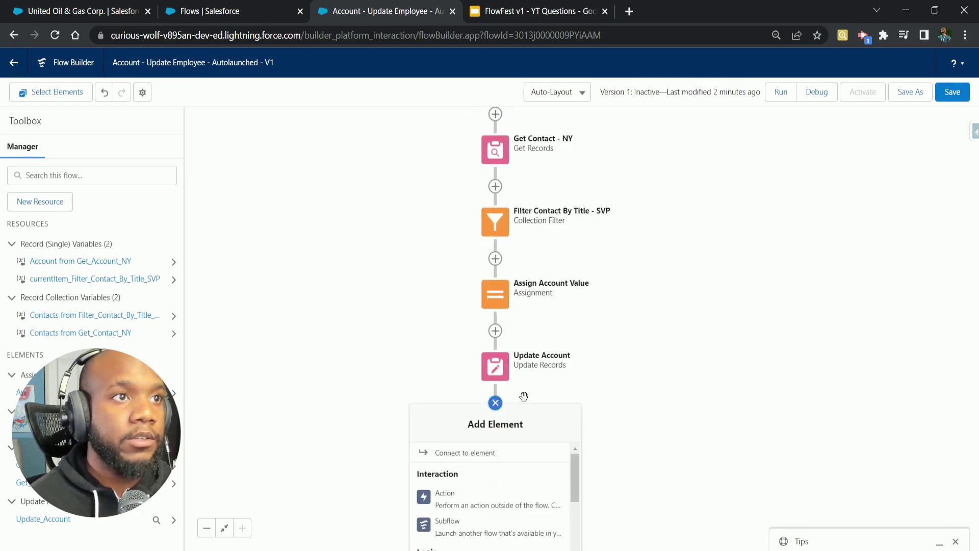
{"action": "scroll", "coordinate": [453, 510], "scroll_direction": "down", "scroll_amount": 2}
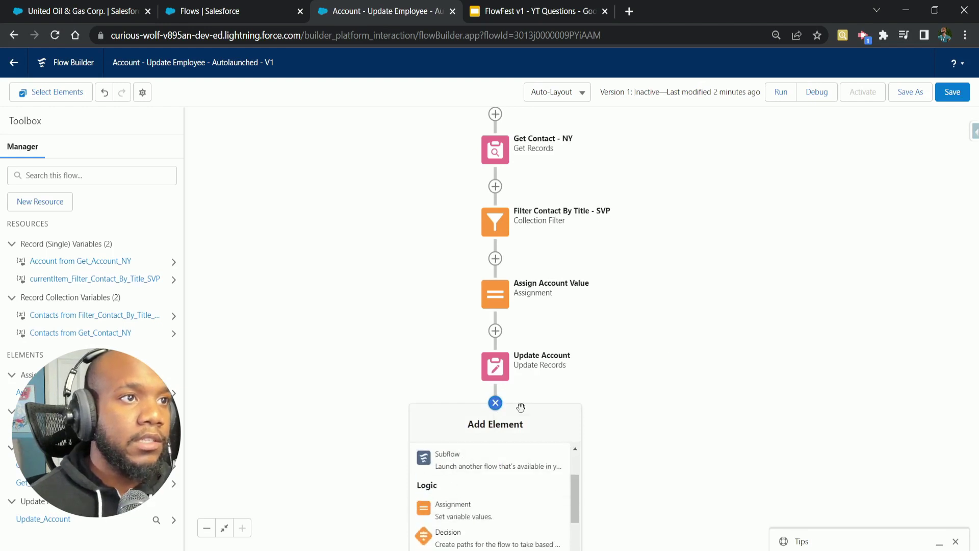
{"action": "left_click", "coordinate": [712, 331]}
{"action": "left_click_drag", "start_coordinate": [695, 306], "coordinate": [712, 387]}
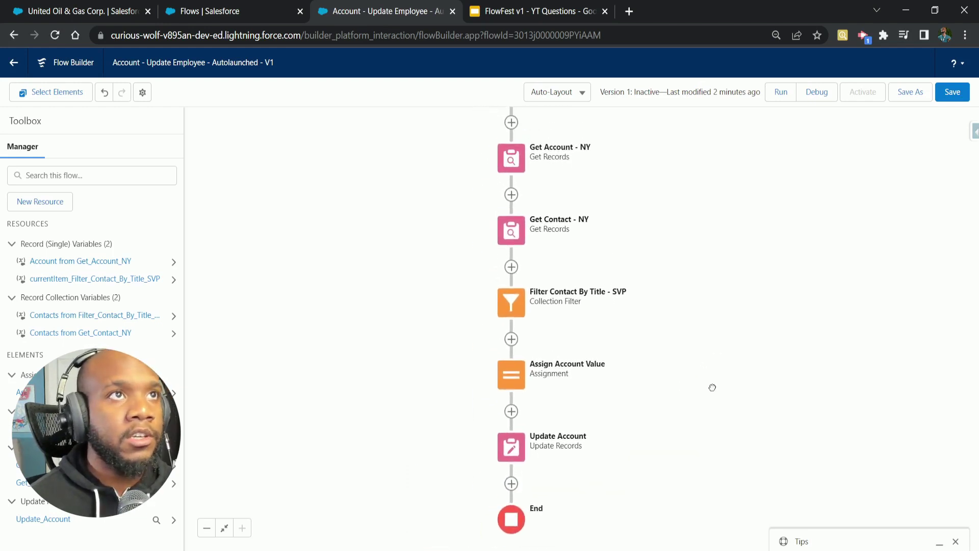
Step: Save the Account - Update Employee flow, then run it in debug mode
{"action": "left_click", "coordinate": [817, 94]}
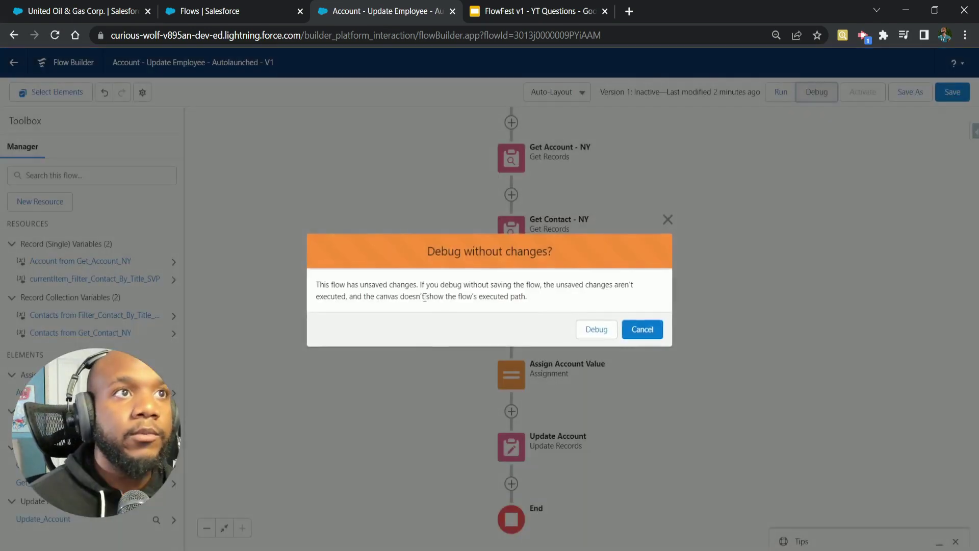
{"action": "left_click", "coordinate": [669, 221]}
{"action": "left_click", "coordinate": [952, 93]}
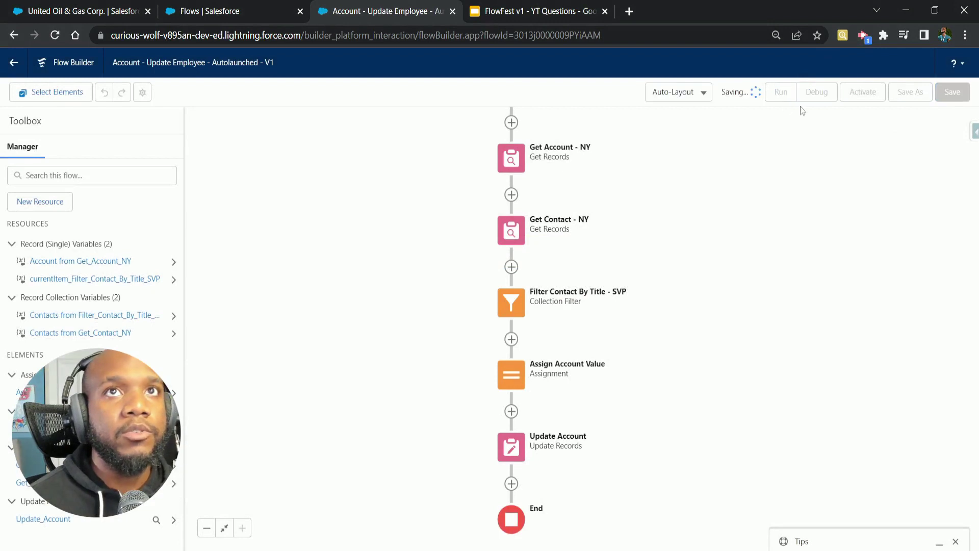
{"action": "left_click", "coordinate": [816, 94]}
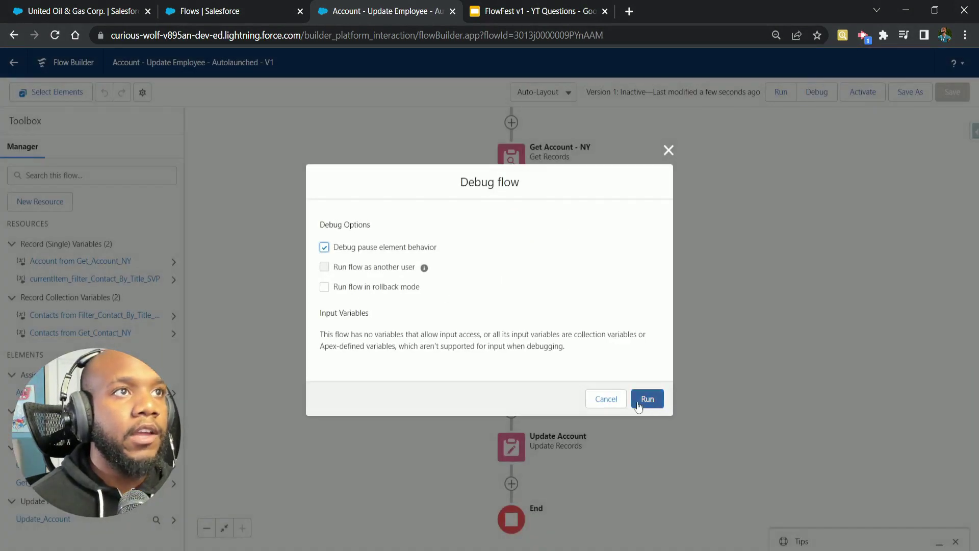
{"action": "left_click", "coordinate": [648, 399]}
Step: Show the United Oil & Gas Corp. account's Details tab and reload the record with F5
{"action": "key", "text": "ctrl+1"}
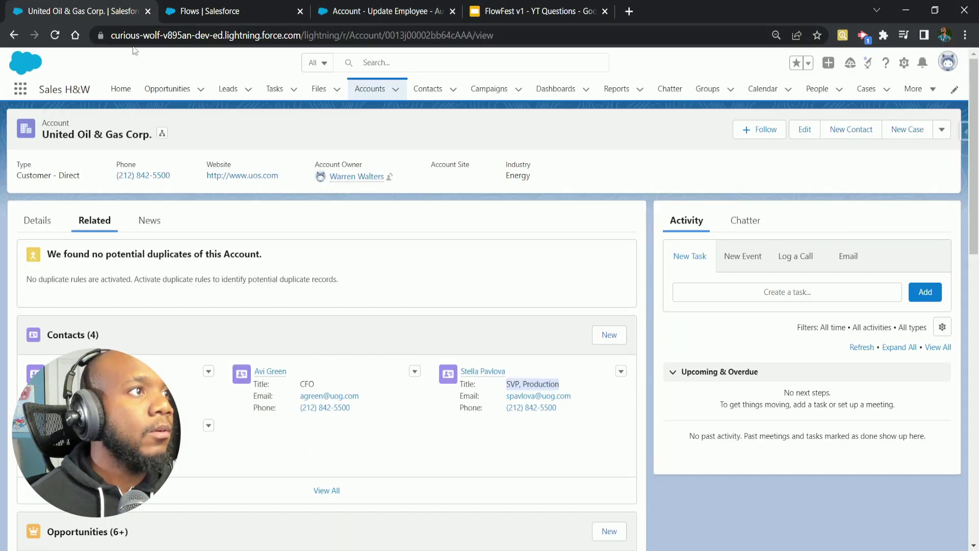
{"action": "left_click", "coordinate": [20, 225]}
{"action": "left_click_drag", "start_coordinate": [70, 132], "coordinate": [130, 133]}
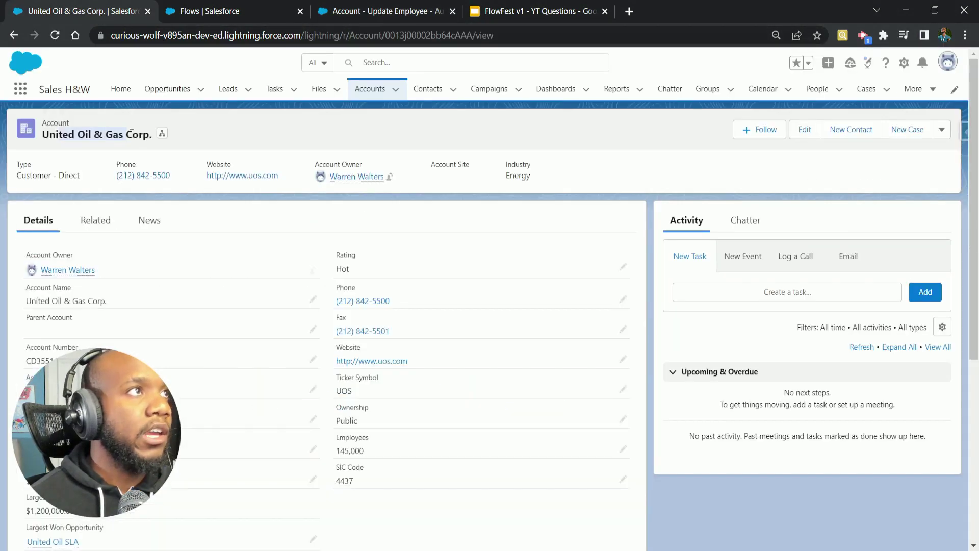
{"action": "scroll", "coordinate": [203, 190], "scroll_direction": "down", "scroll_amount": 3}
{"action": "scroll", "coordinate": [203, 191], "scroll_direction": "up", "scroll_amount": 3}
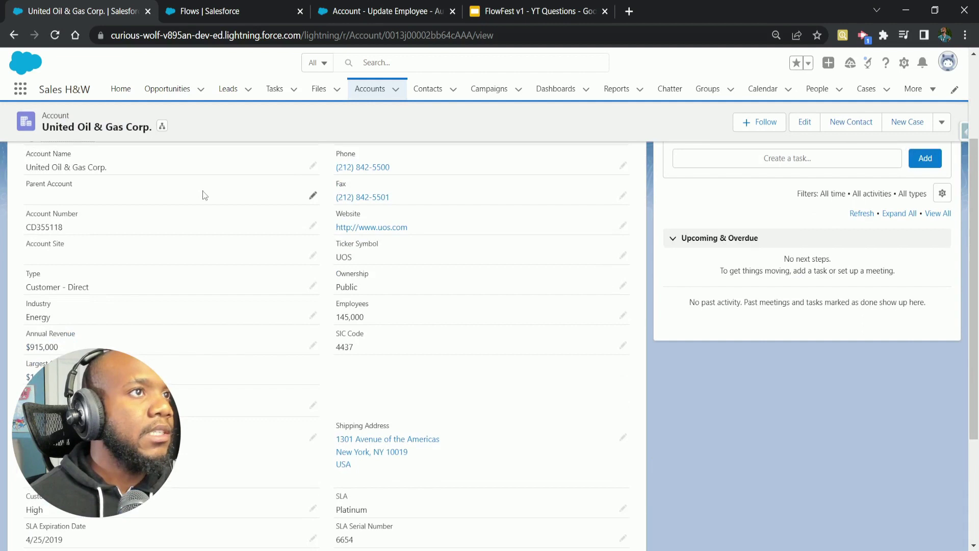
{"action": "scroll", "coordinate": [405, 408], "scroll_direction": "down", "scroll_amount": 5}
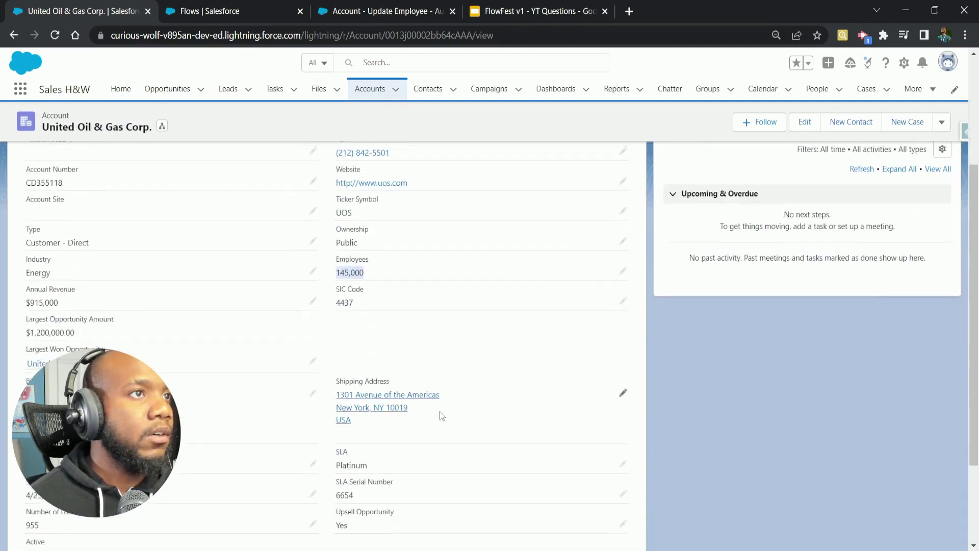
{"action": "scroll", "coordinate": [383, 252], "scroll_direction": "up", "scroll_amount": 1}
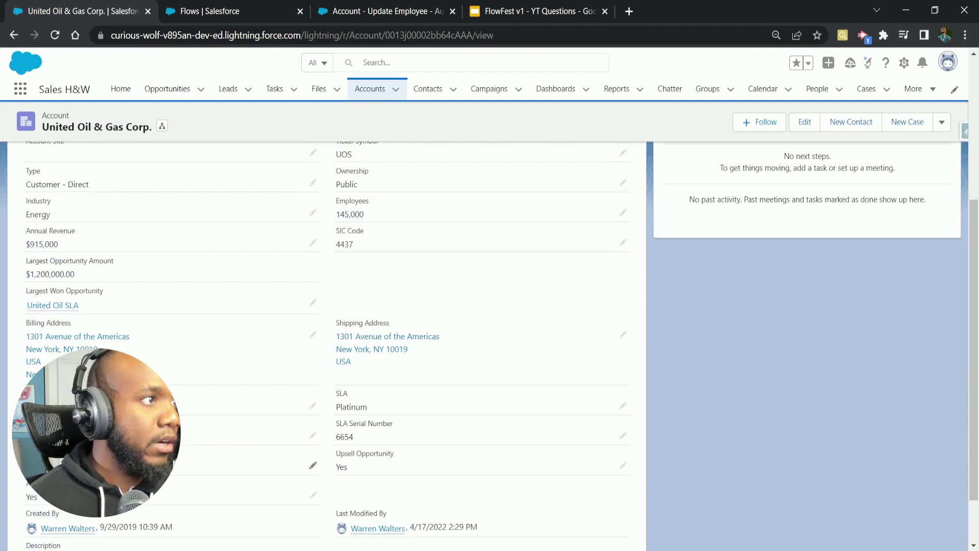
{"action": "key", "text": "F5"}
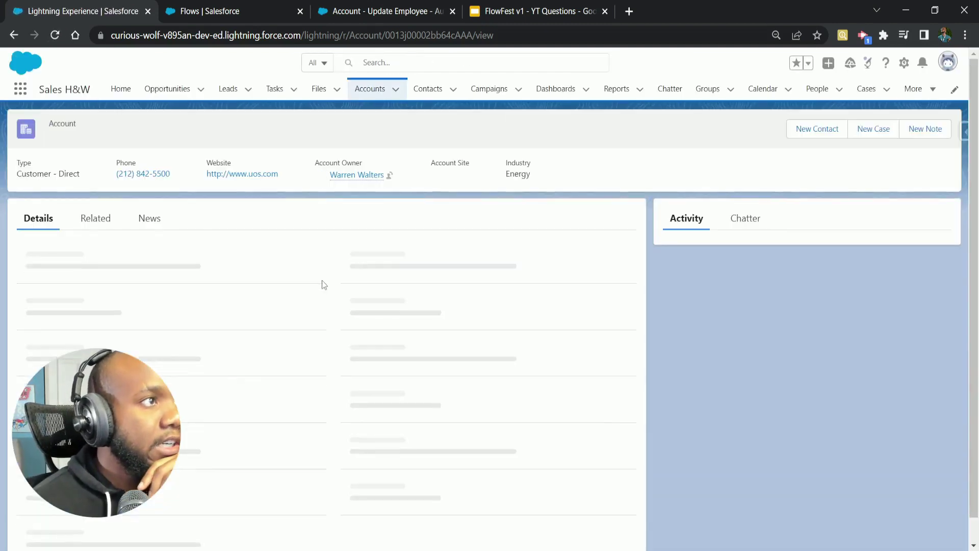
Step: Check that the account's Employees field now reads 4 instead of 145,000
{"action": "scroll", "coordinate": [317, 280], "scroll_direction": "down", "scroll_amount": 4}
{"action": "scroll", "coordinate": [23, 510], "scroll_direction": "up", "scroll_amount": 1}
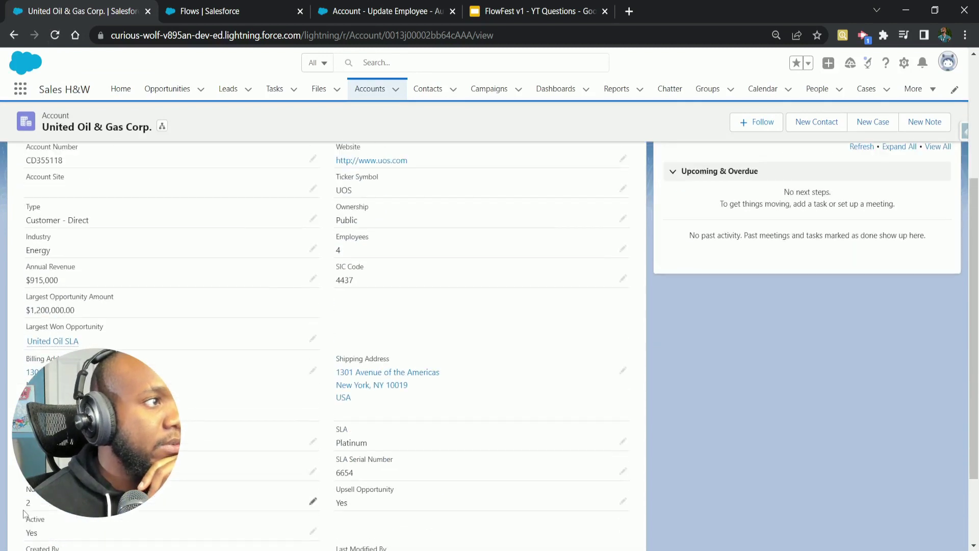
{"action": "scroll", "coordinate": [32, 505], "scroll_direction": "up", "scroll_amount": 4}
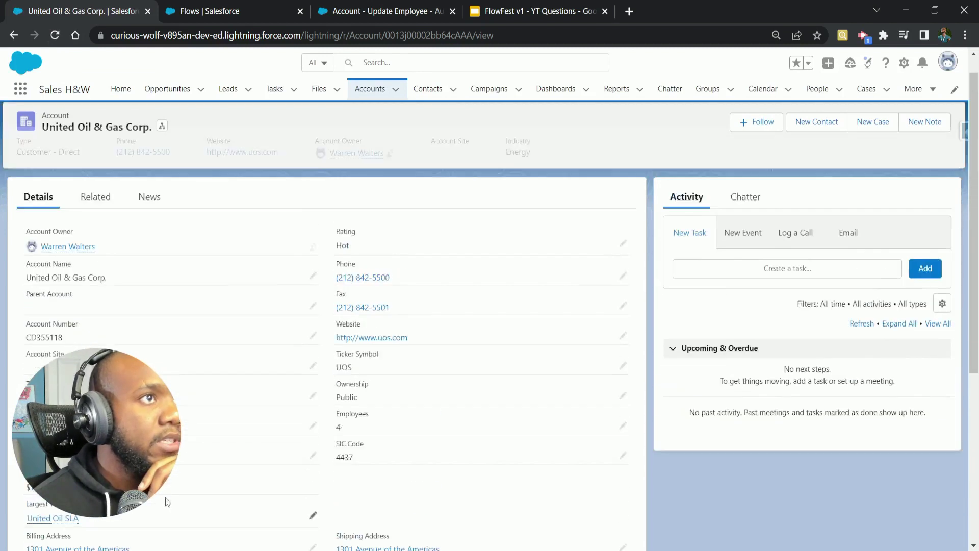
{"action": "left_click_drag", "start_coordinate": [334, 433], "coordinate": [354, 461]}
{"action": "left_click", "coordinate": [363, 439]}
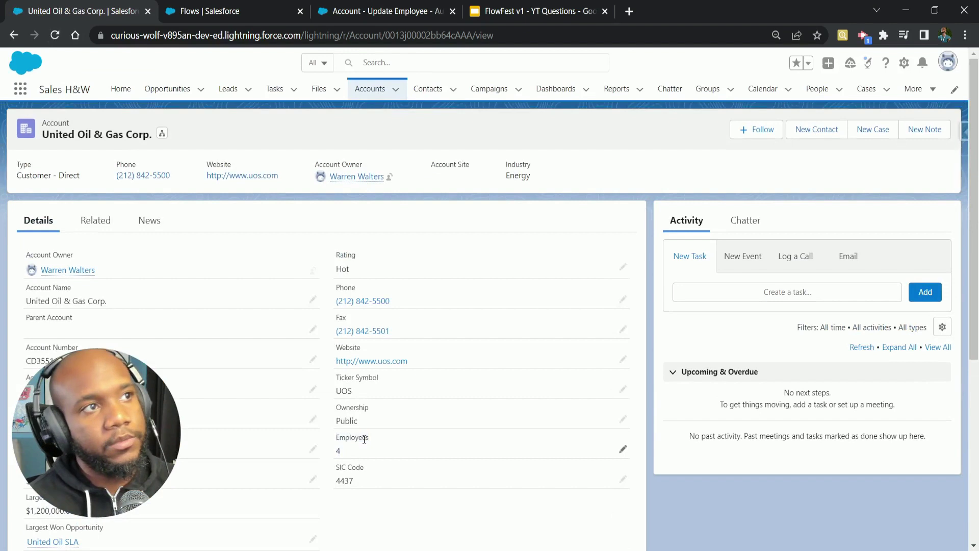